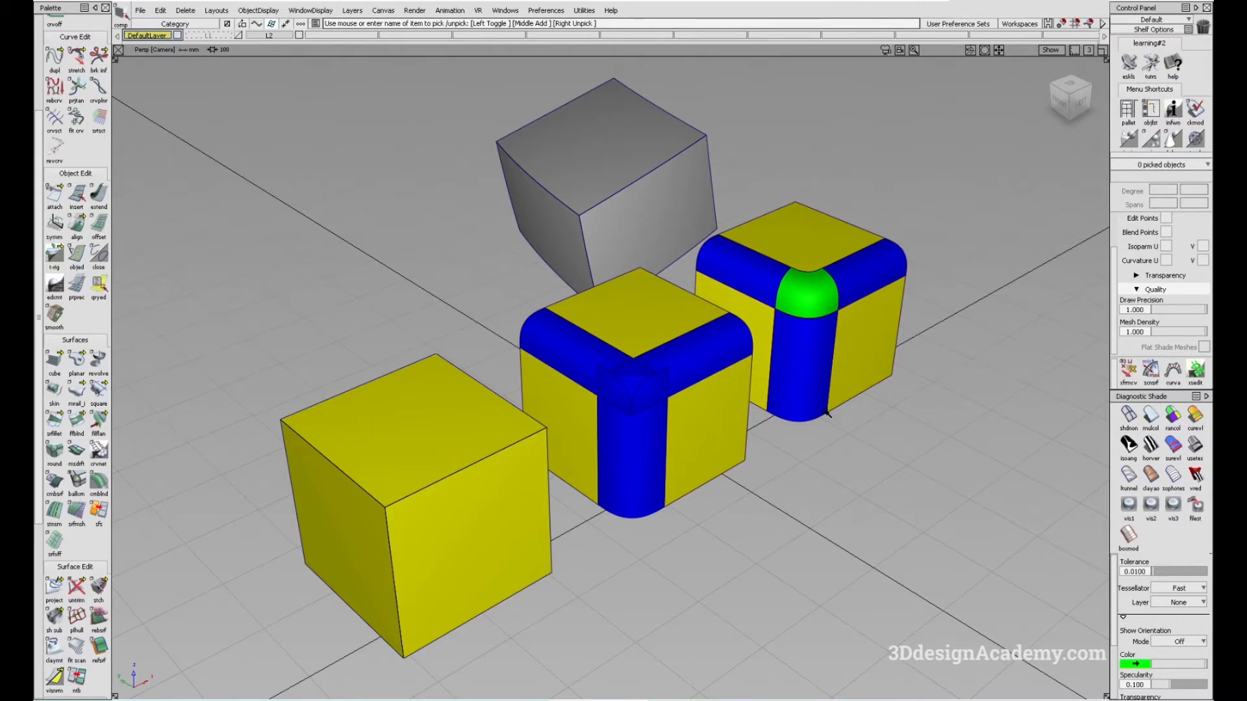
Step: Examine the overlapping edge fillets at the front corner of the middle yellow cube
alt+shift+middle_drag(684, 446, 694, 428)
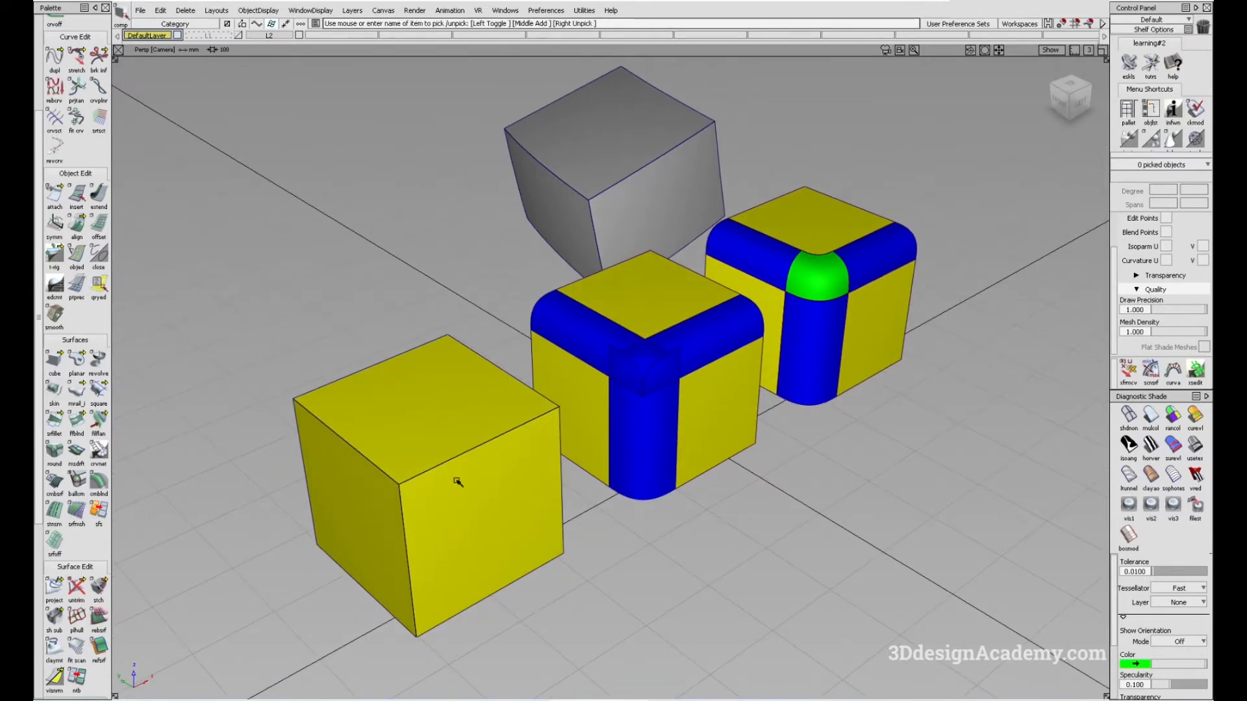
alt+shift+drag(473, 529, 449, 552)
ctrl+shift+drag(434, 544, 432, 442)
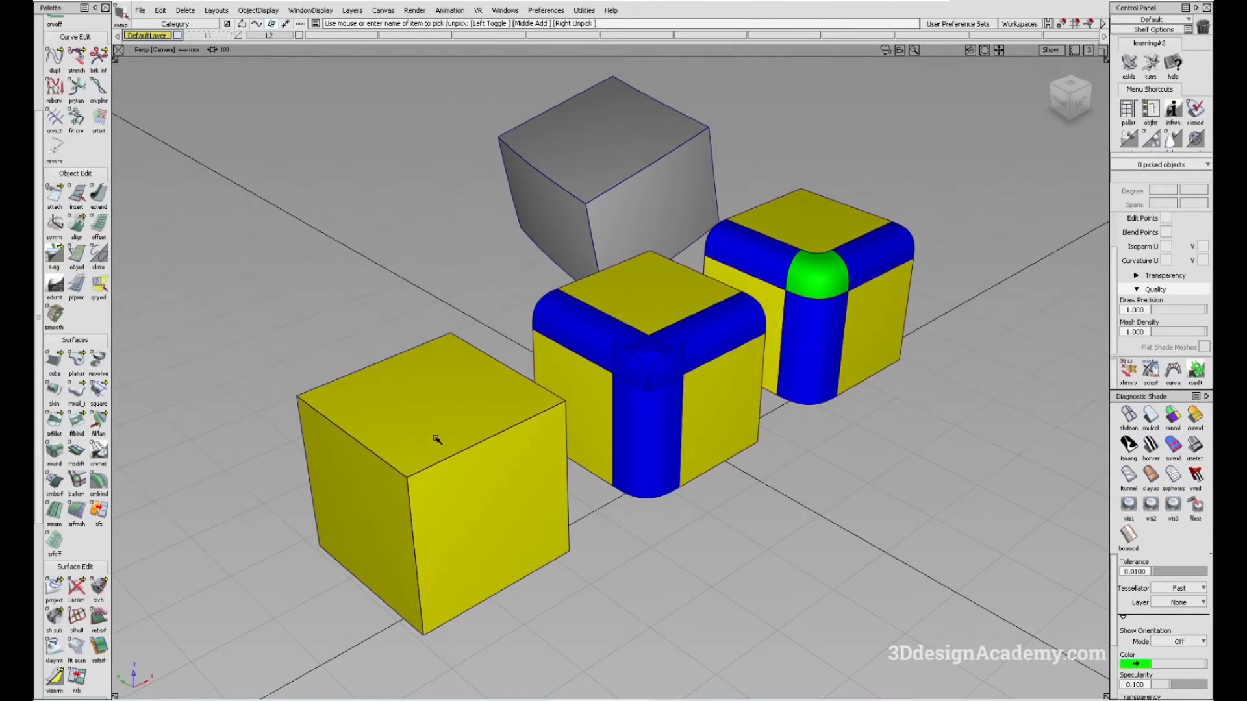
alt+shift+middle_drag(615, 429, 573, 458)
ctrl+shift+drag(588, 510, 571, 423)
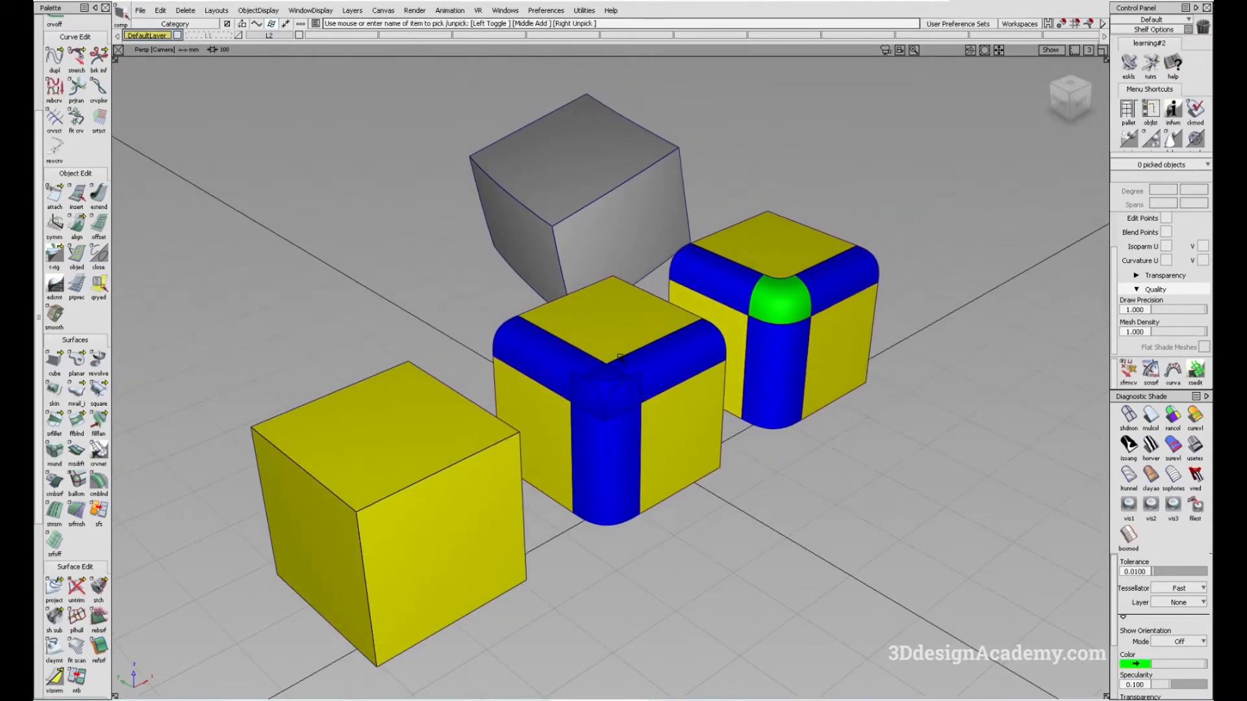
click(572, 370)
click(646, 366)
click(623, 436)
alt+shift+drag(639, 445, 611, 406)
alt+shift+right_drag(572, 396, 609, 389)
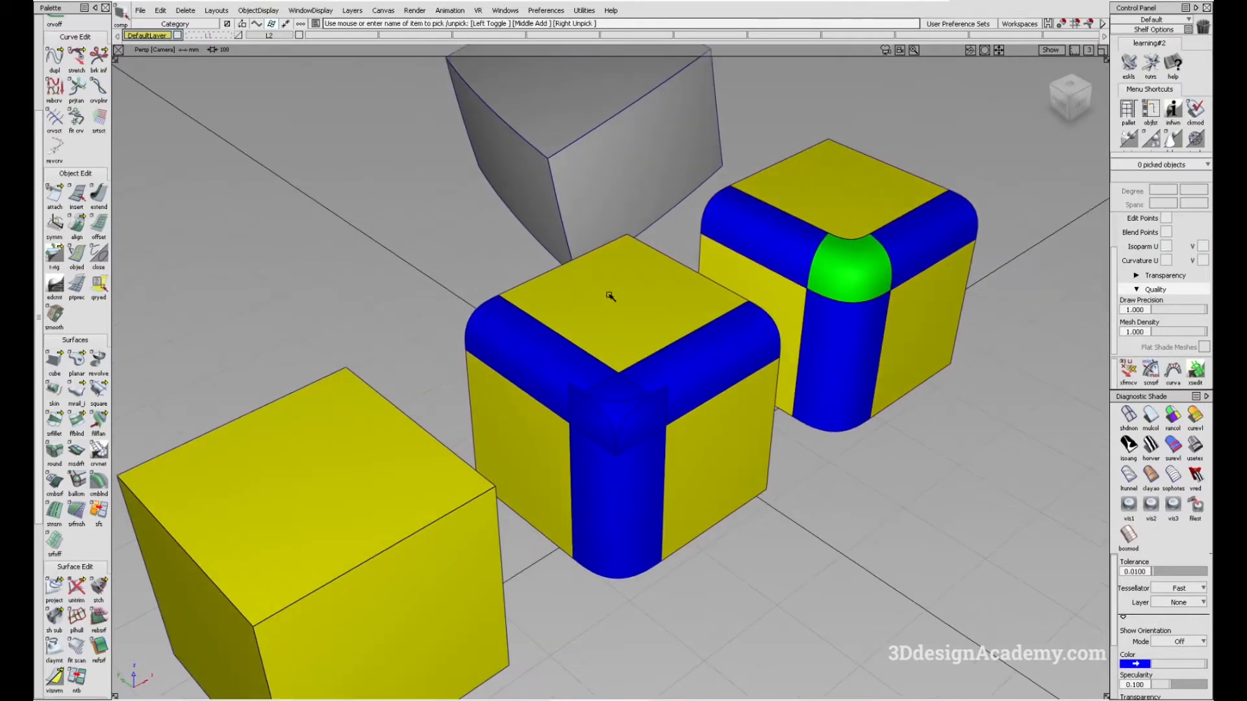
alt+shift+middle_drag(670, 463, 632, 455)
ctrl+shift+drag(624, 515, 579, 403)
alt+shift+right_drag(576, 400, 614, 397)
mouse_move(613, 397)
alt+shift+mouse_down()
mouse_move(715, 376)
mouse_move(537, 387)
mouse_move(660, 423)
alt+shift+mouse_up()
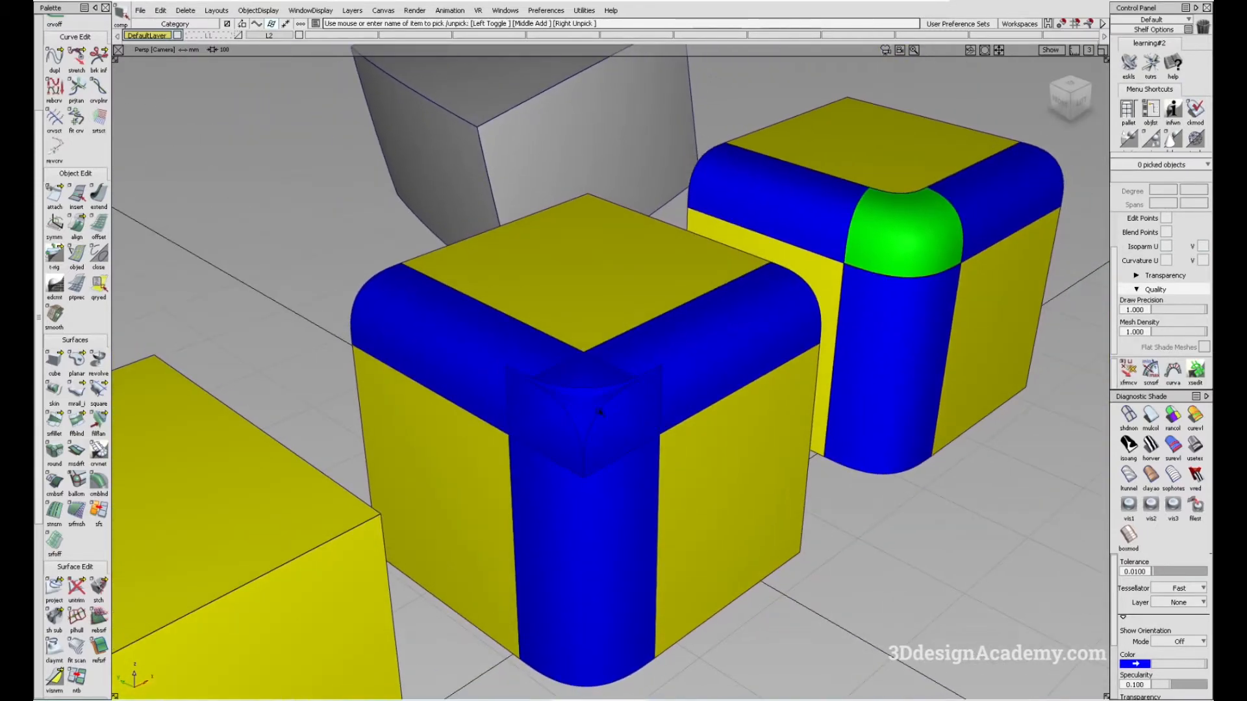
alt+shift+drag(610, 368, 575, 399)
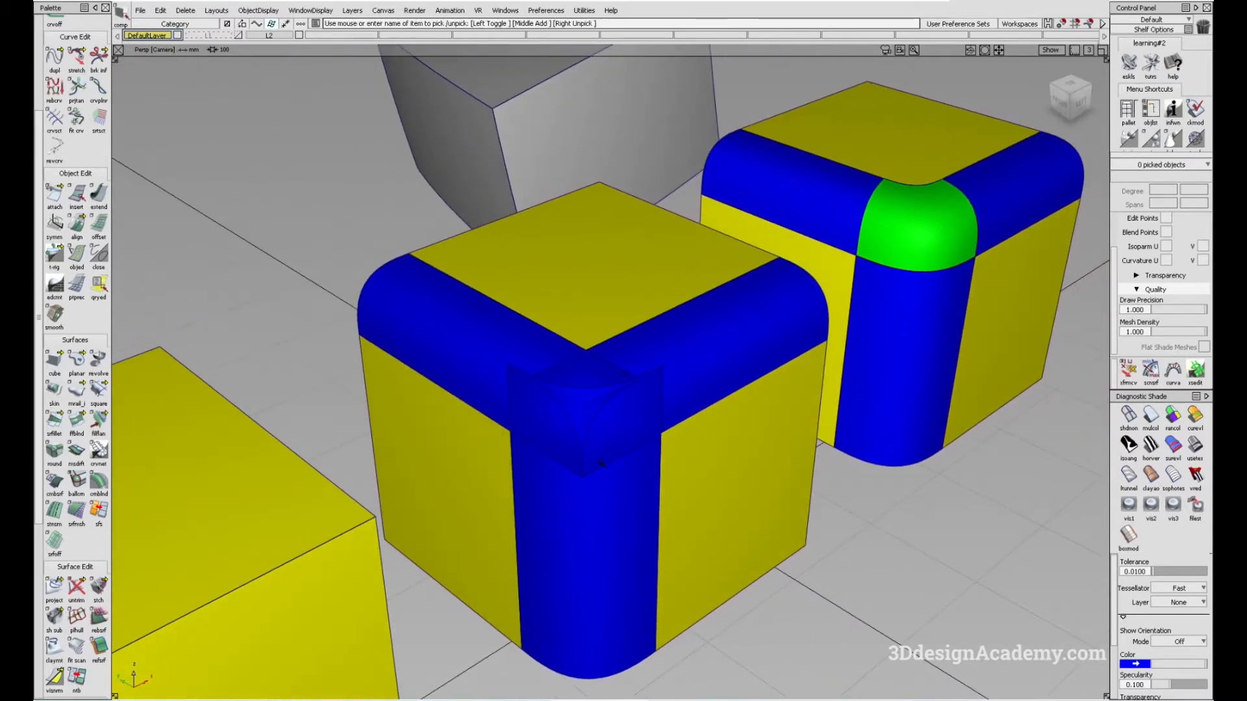
Step: Examine the green ball corner where the three blue edge fillets meet on the rear cube
alt+shift+middle_drag(754, 462, 529, 505)
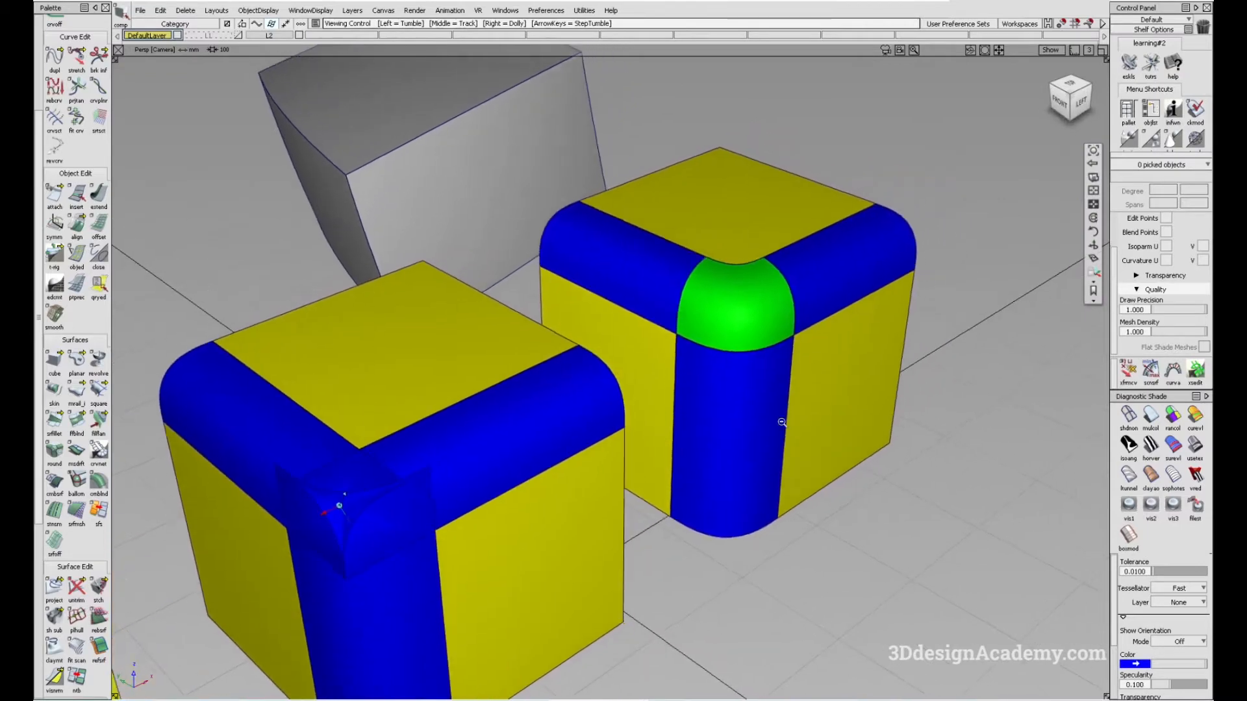
alt+shift+drag(781, 424, 740, 437)
alt+shift+middle_drag(741, 437, 725, 488)
alt+shift+right_drag(696, 410, 764, 403)
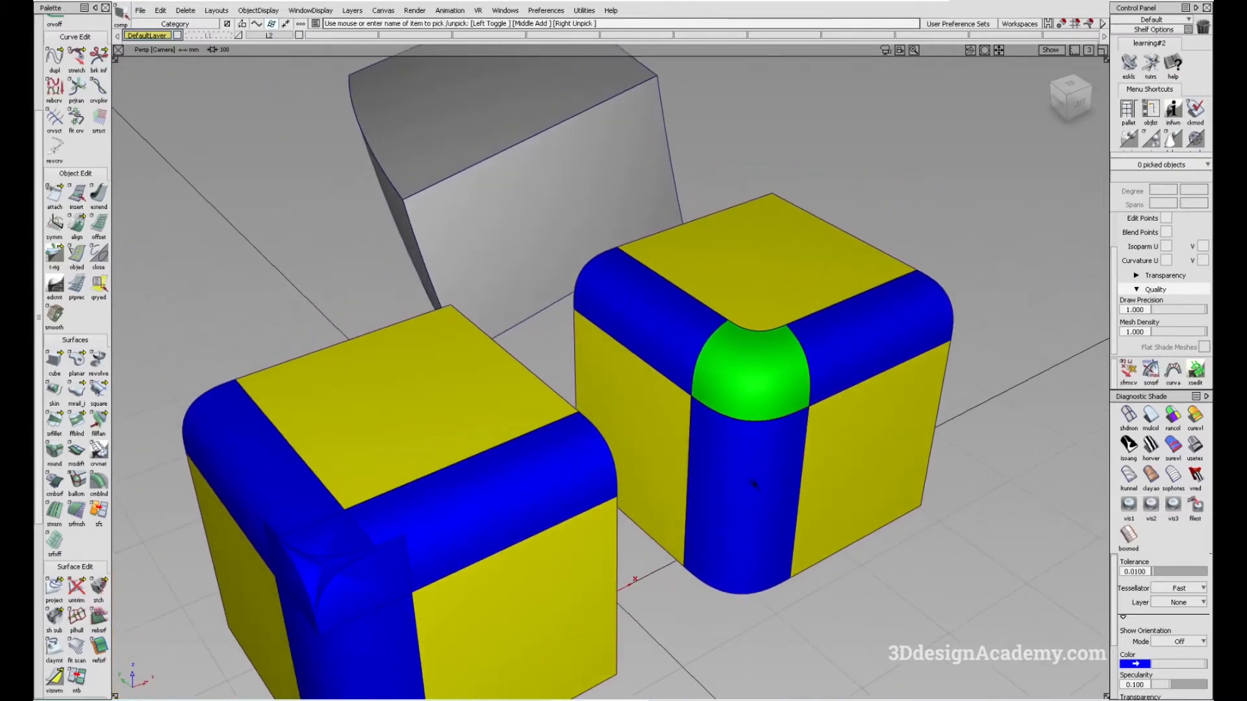
click(757, 370)
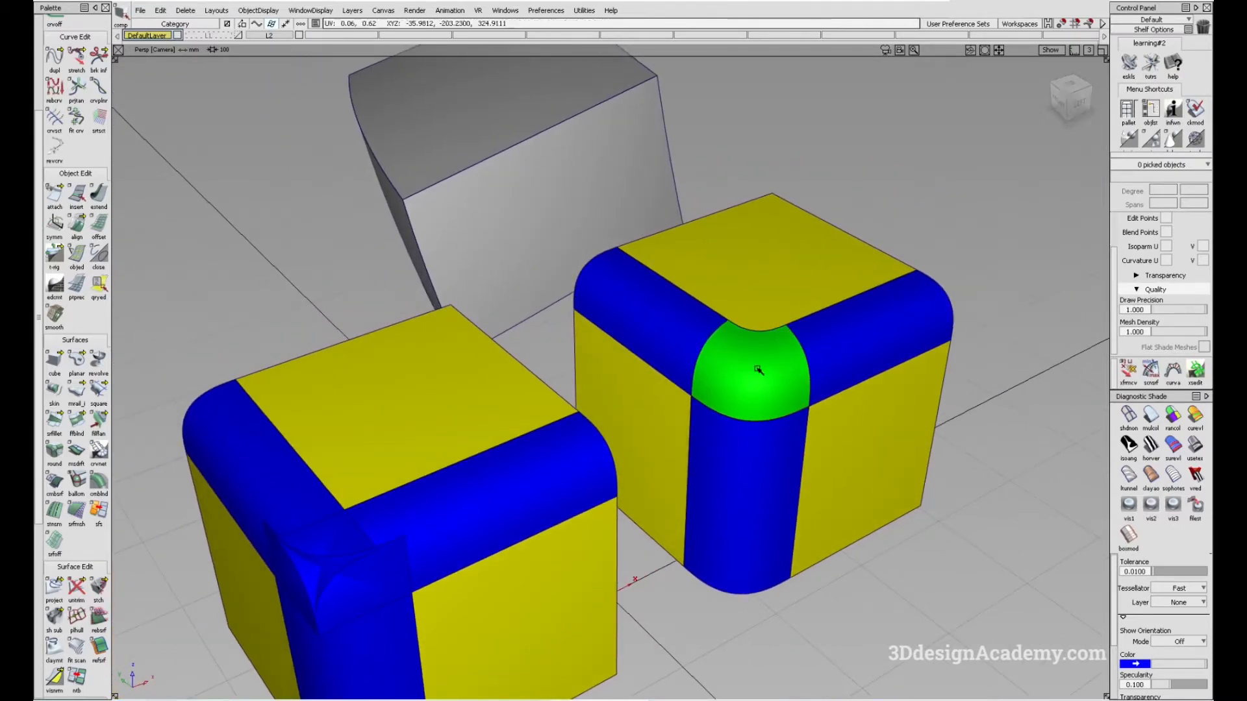
ctrl+shift+drag(804, 520, 787, 418)
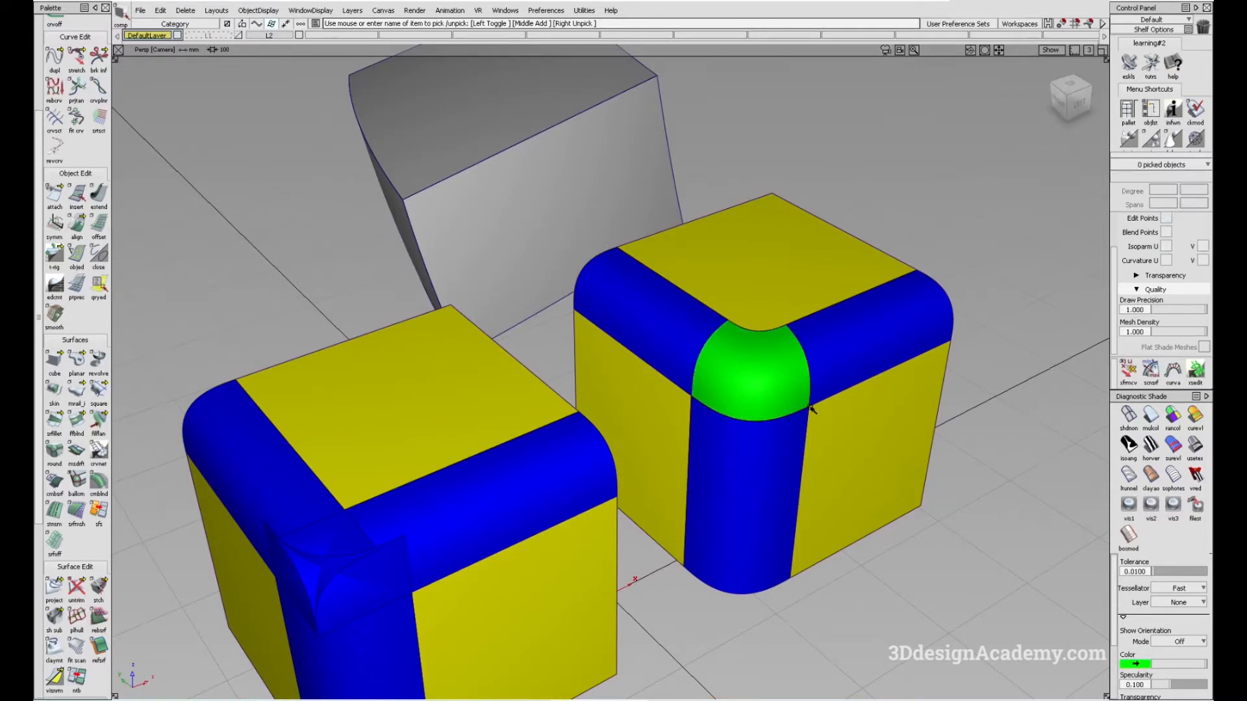
alt+shift+middle_drag(765, 403, 753, 400)
ctrl+shift+drag(753, 401, 766, 421)
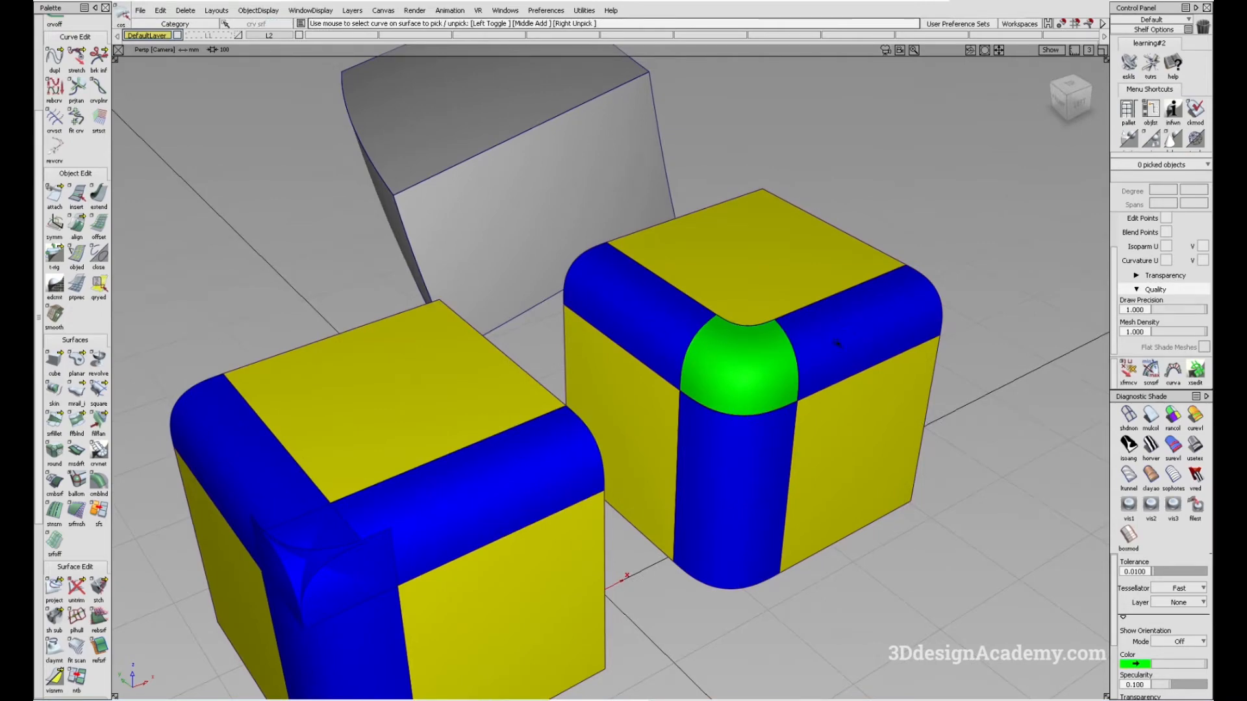
key(alt+shift)
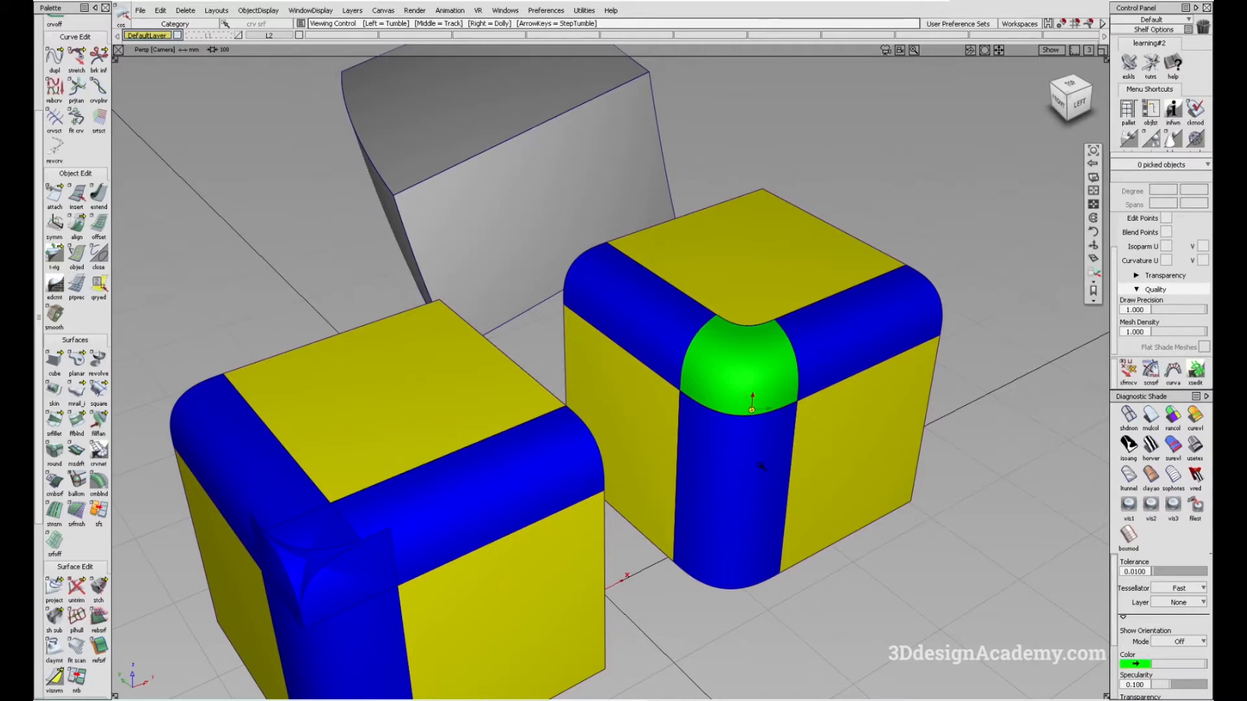
alt+shift+right_drag(762, 466, 747, 453)
alt+shift+middle_drag(746, 453, 761, 431)
alt+shift+right_drag(773, 376, 787, 366)
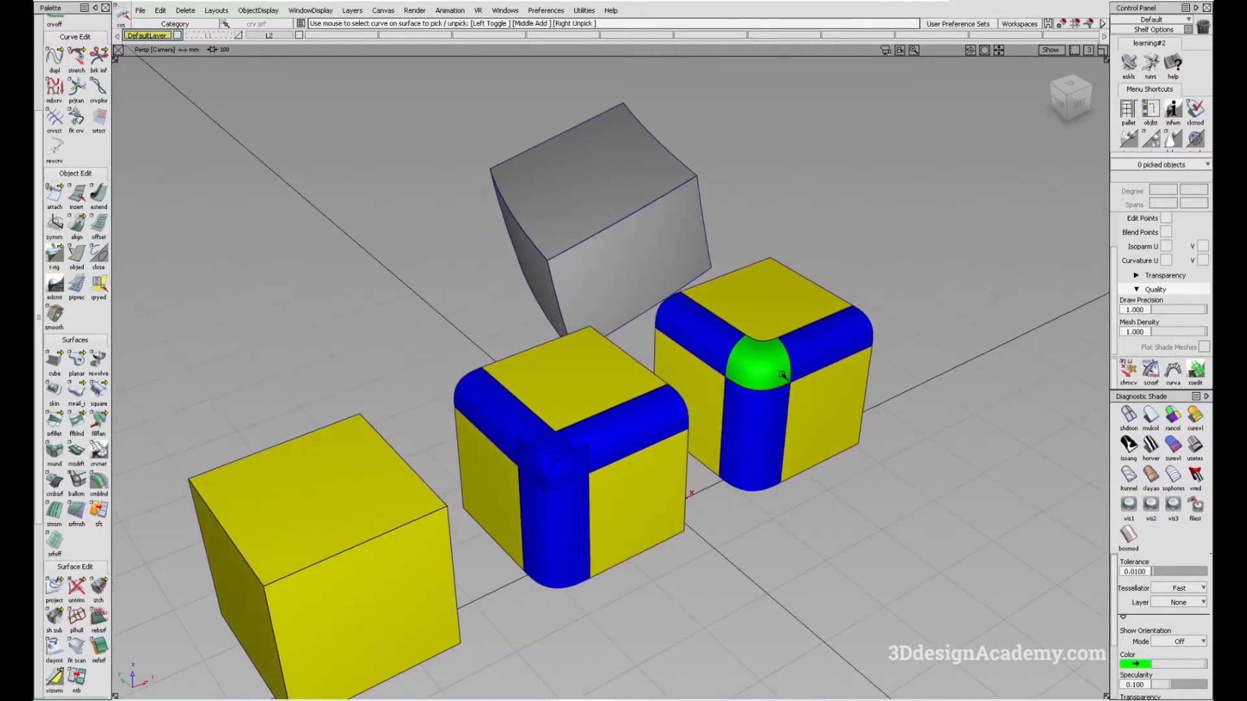
Step: Compare the three yellow example cubes and the grey cube with curved faces from several angles
key(alt+shift)
alt+shift+drag(782, 376, 798, 403)
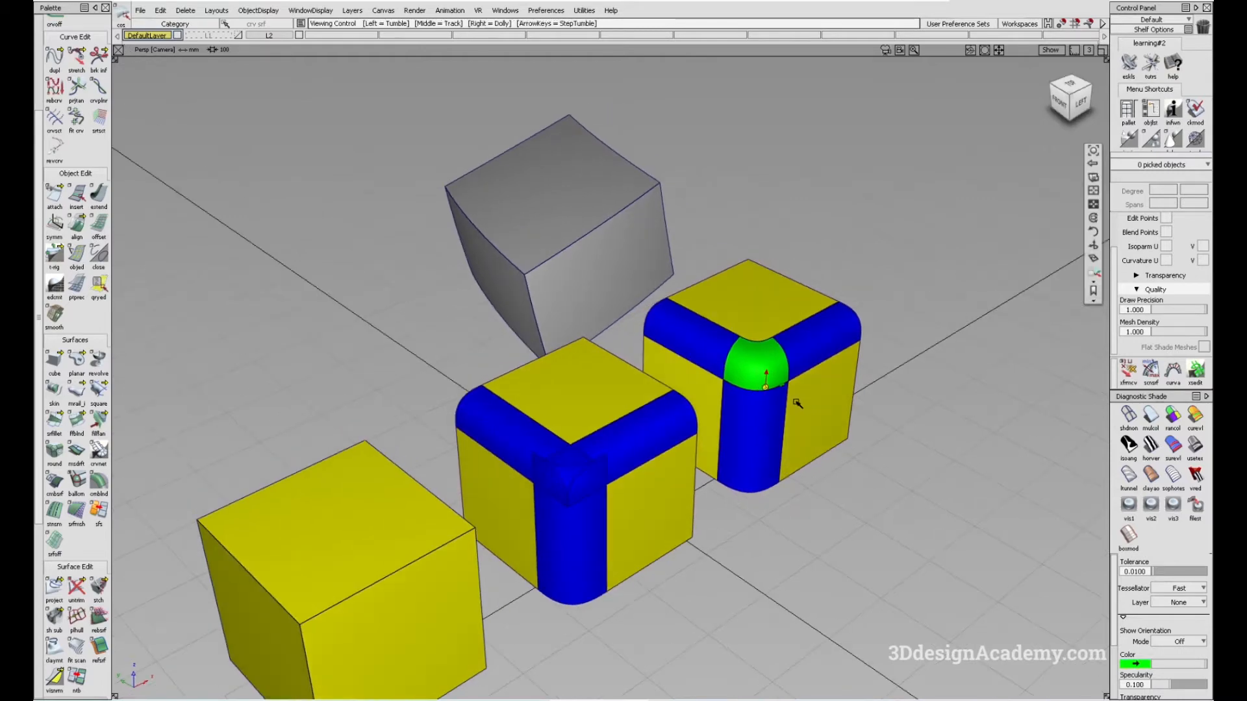
alt+shift+drag(774, 419, 757, 520)
key(alt+shift)
alt+shift+drag(746, 474, 743, 442)
alt+shift+right_drag(736, 385, 679, 337)
key(alt+shift)
alt+shift+drag(711, 425, 724, 394)
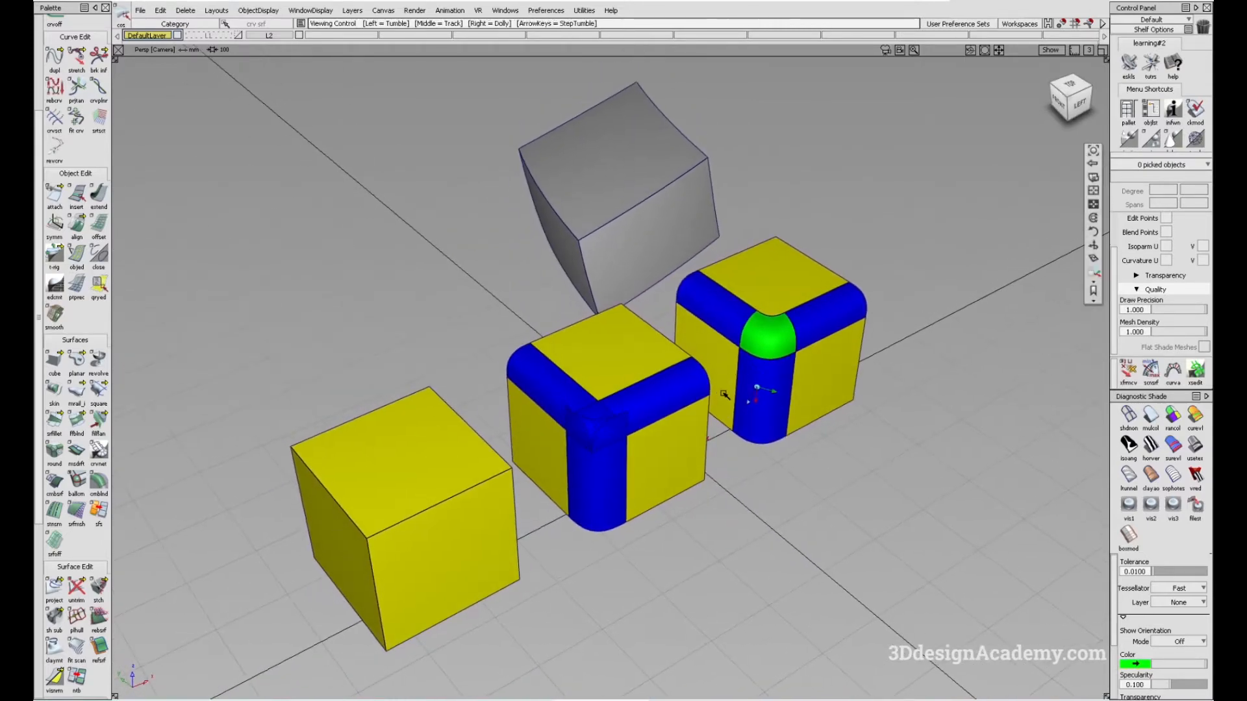
alt+shift+right_drag(793, 381, 753, 383)
alt+shift+middle_drag(766, 342, 742, 360)
alt+shift+drag(742, 360, 550, 265)
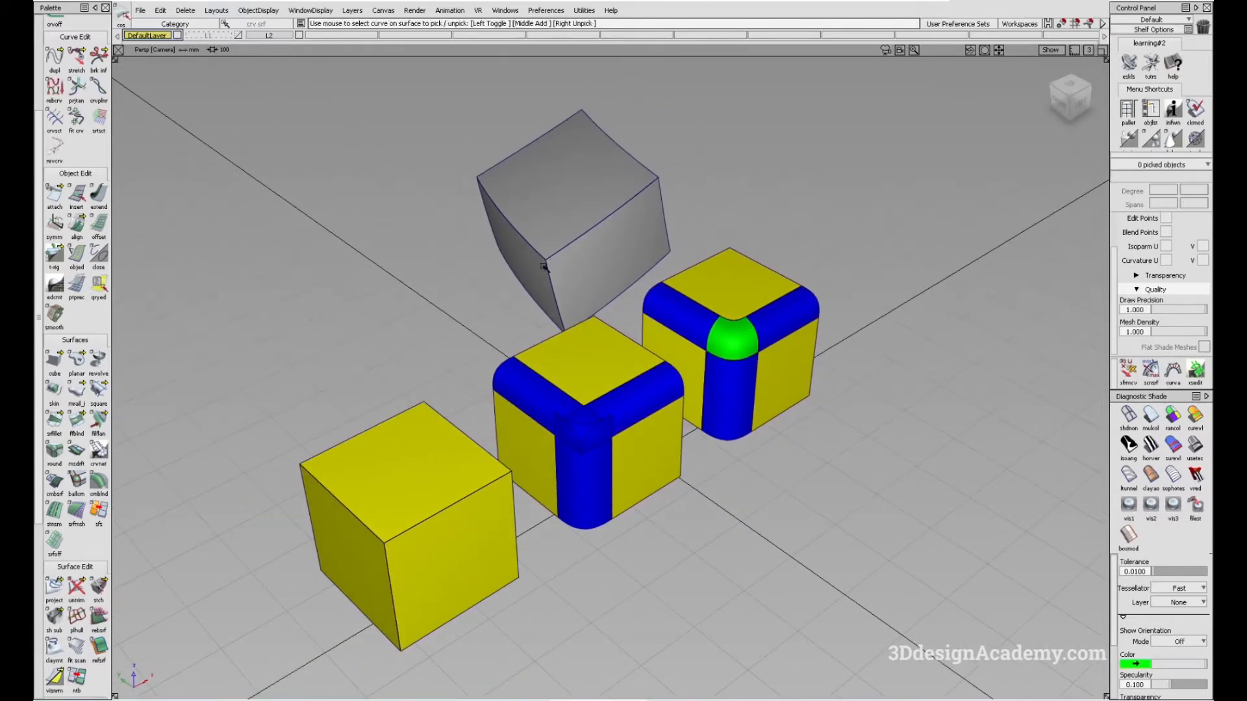
alt+shift+right_drag(605, 261, 712, 295)
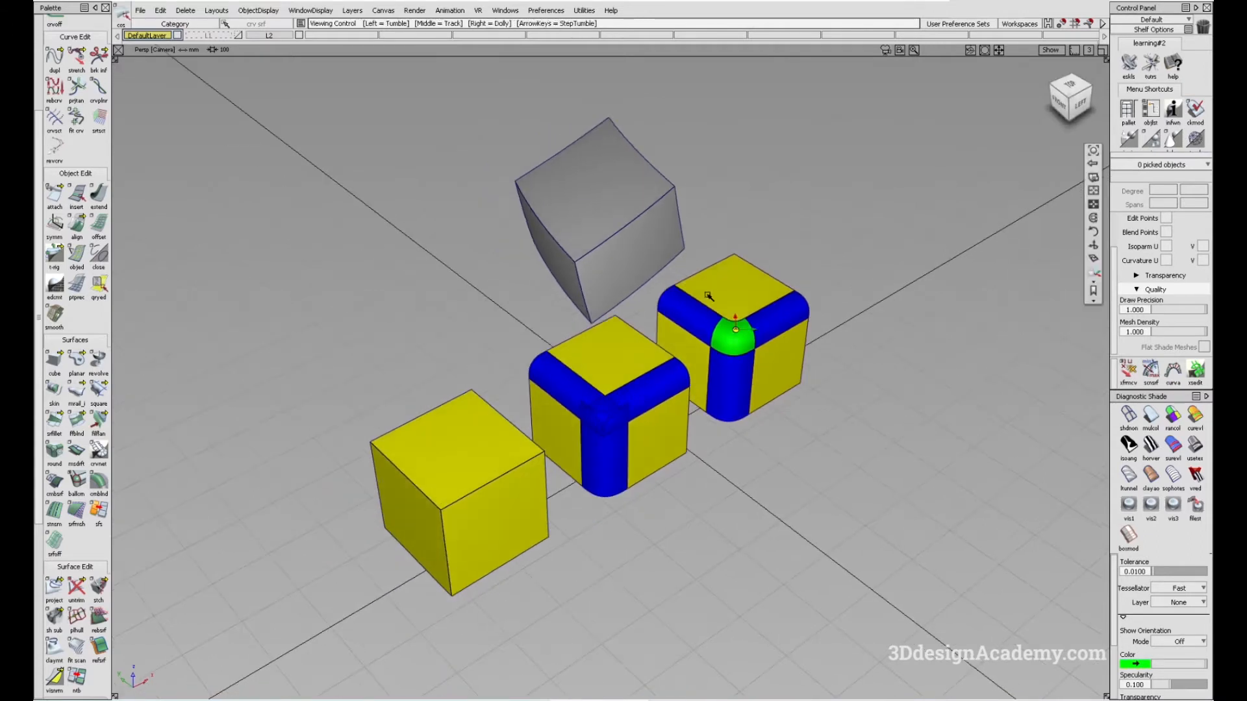
Step: Hide layer L2 with the coloured example cubes, leaving only the grey curved cube in view
ctrl+shift+drag(421, 284, 440, 441)
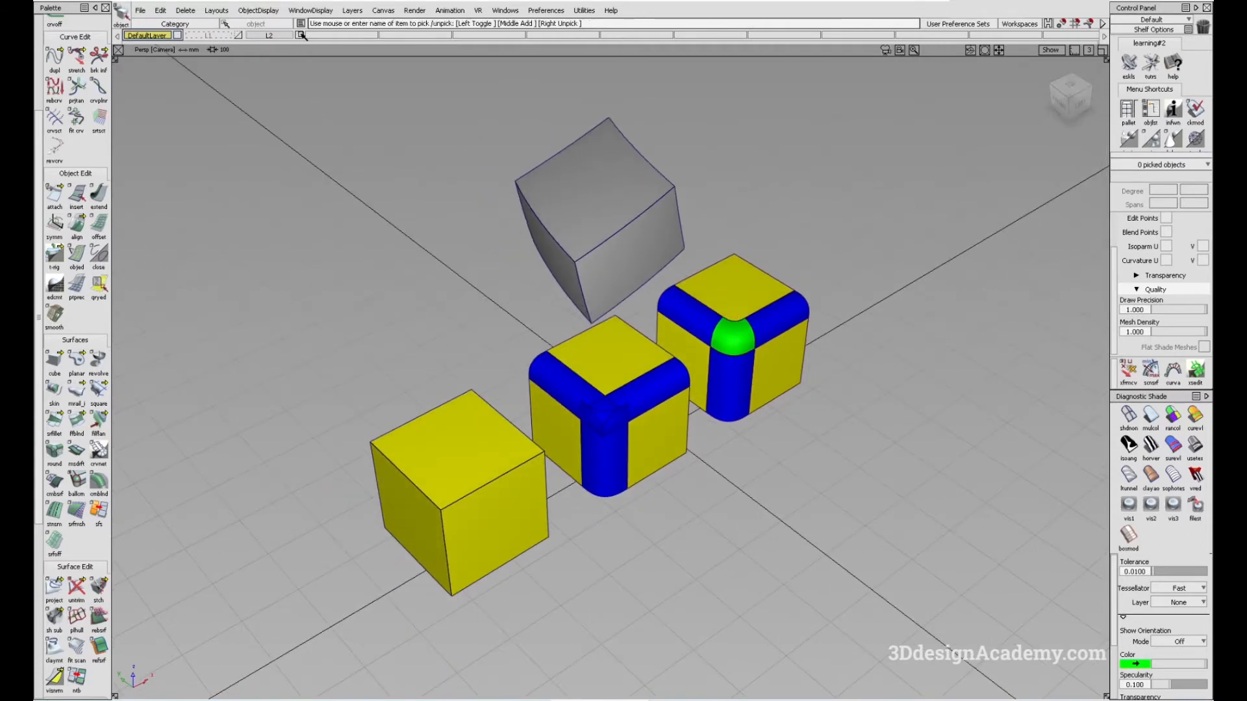
click(300, 35)
alt+shift+right_drag(545, 255, 606, 236)
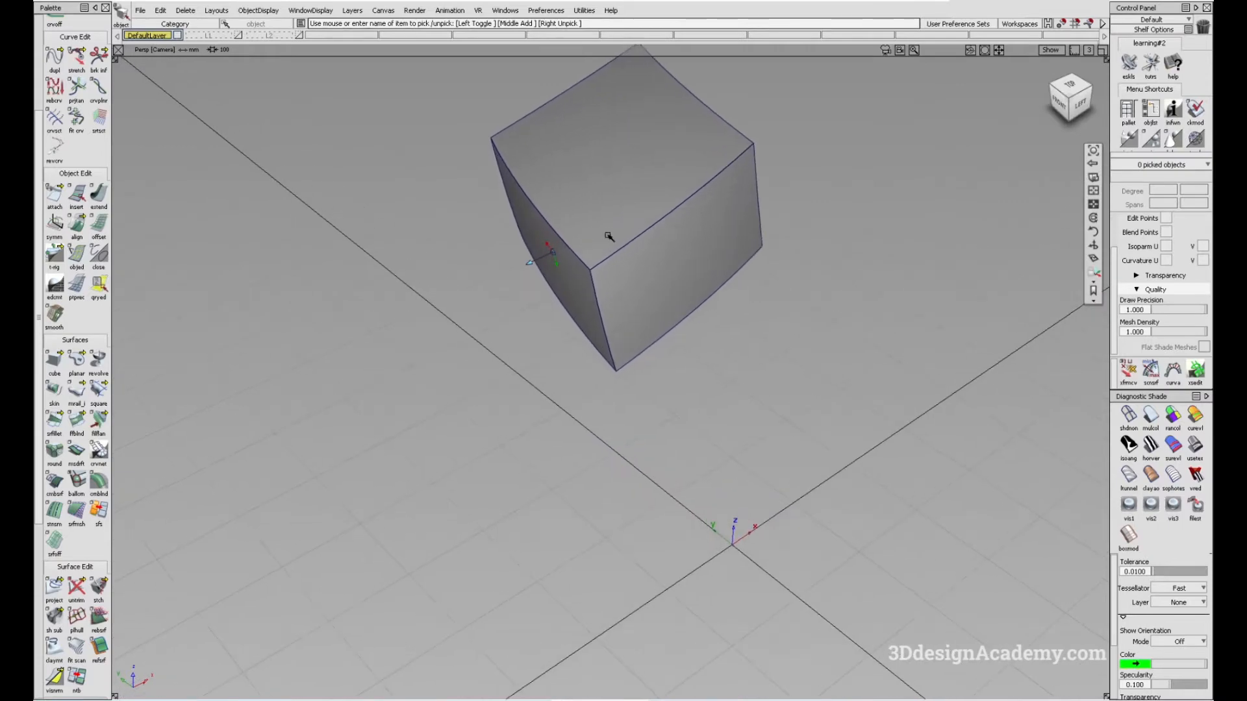
Step: Inspect the curved faces, edges and front corner of the grey cube from all sides
alt+shift+middle_drag(607, 237, 609, 340)
alt+shift+drag(609, 340, 617, 272)
alt+shift+right_drag(617, 273, 529, 411)
alt+shift+drag(528, 412, 579, 479)
ctrl+shift+drag(578, 479, 554, 393)
alt+shift+drag(554, 394, 334, 418)
alt+shift+drag(550, 351, 726, 229)
alt+shift+drag(675, 292, 537, 245)
alt+shift+drag(587, 332, 606, 272)
alt+shift+drag(571, 473, 604, 278)
alt+shift+drag(549, 193, 662, 418)
alt+shift+drag(634, 349, 598, 422)
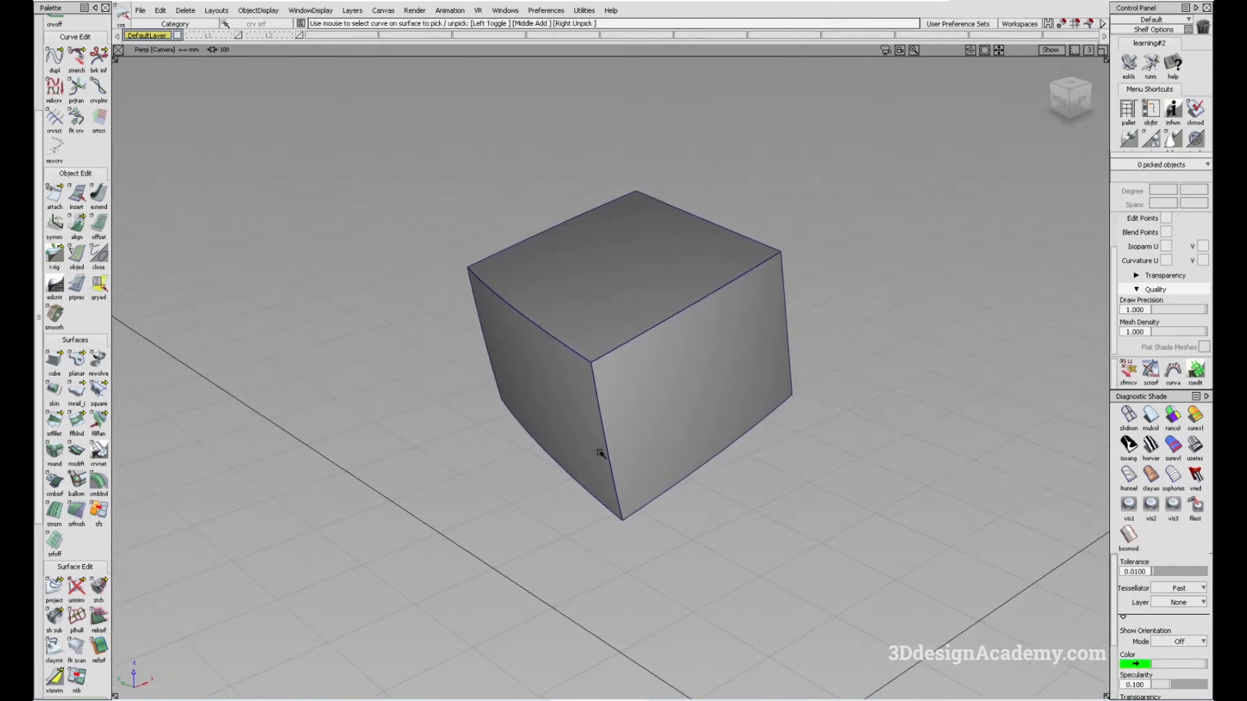
alt+shift+drag(342, 444, 228, 409)
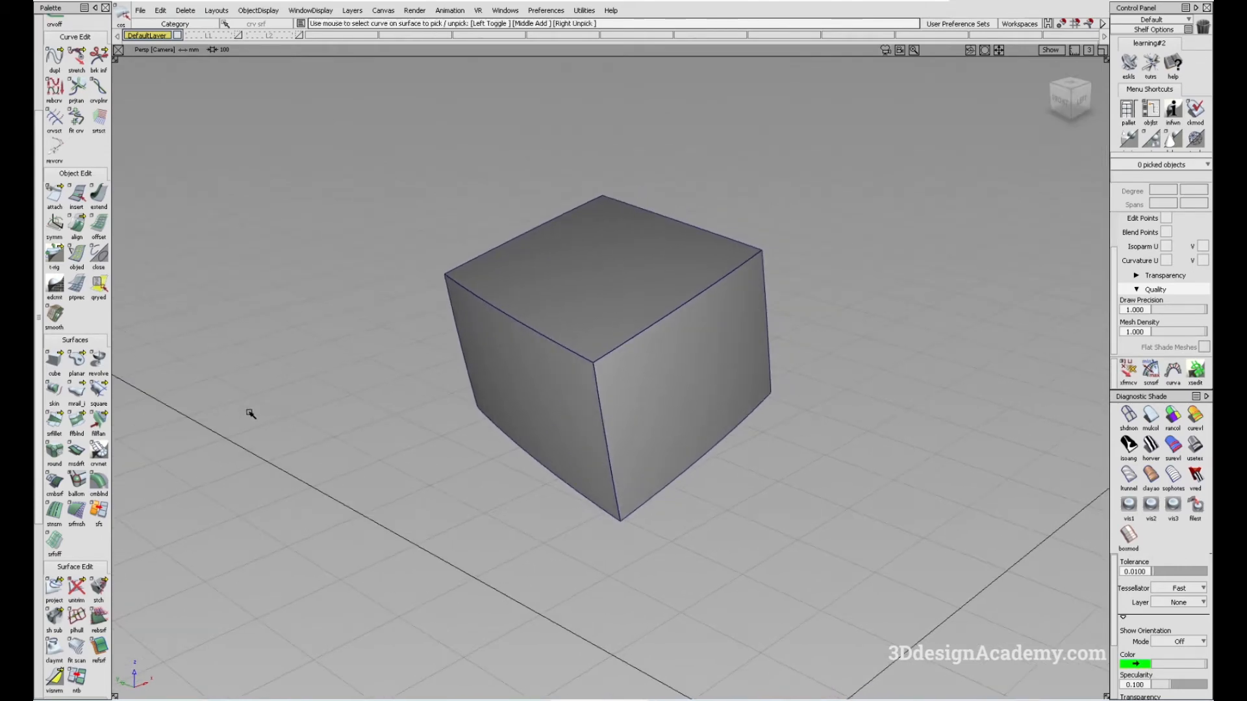
Step: Set up a Surface Fillet with Chord construction, G2 Curvature section, chordal length 50 and form factor 1
click(55, 422)
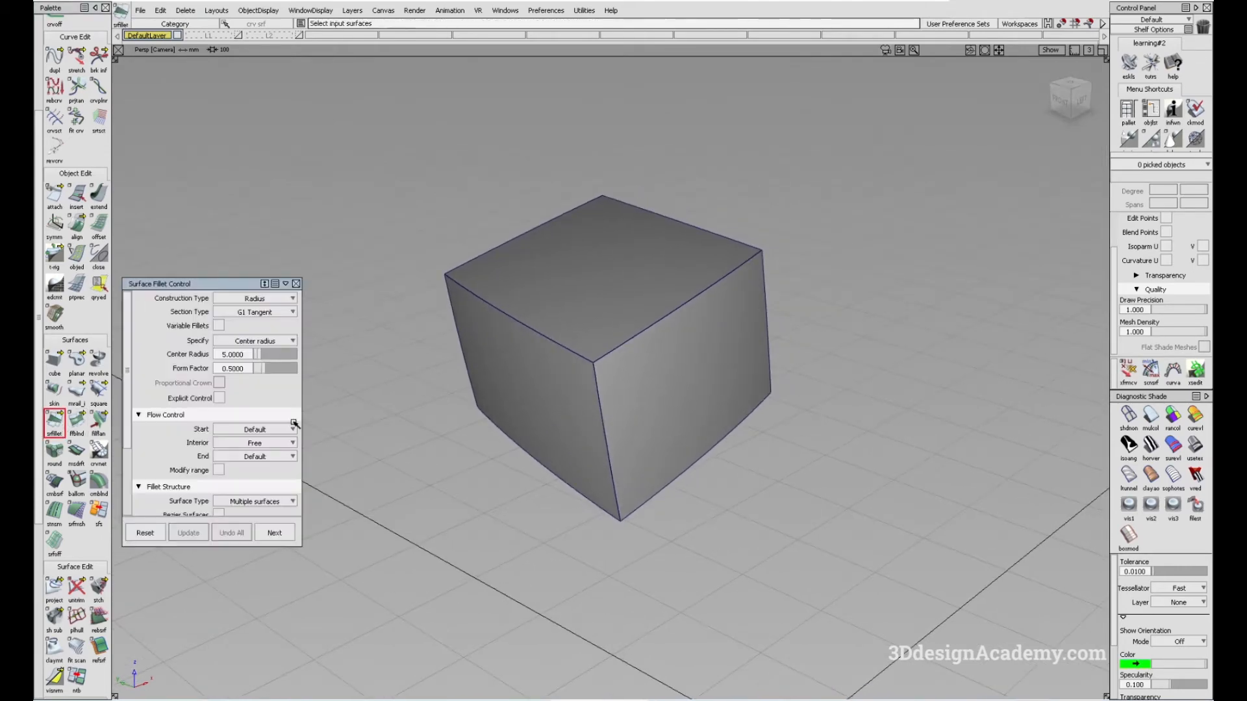
alt+shift+drag(370, 403, 338, 364)
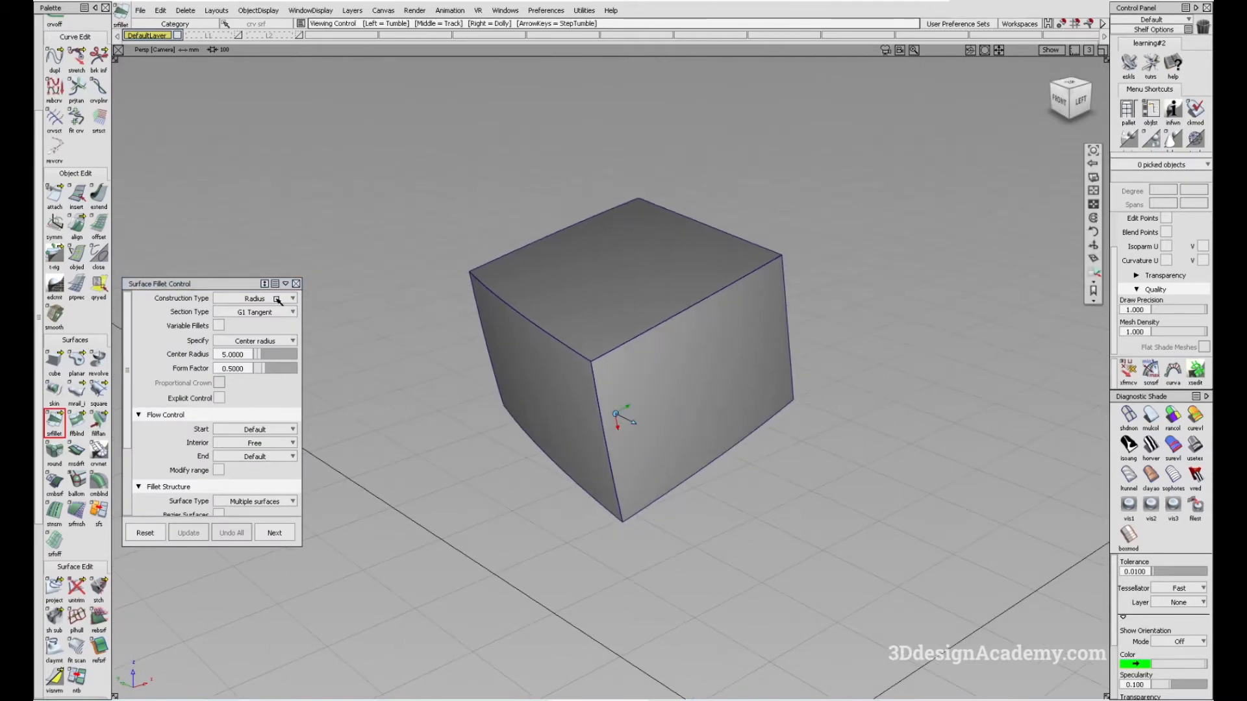
click(276, 299)
click(271, 313)
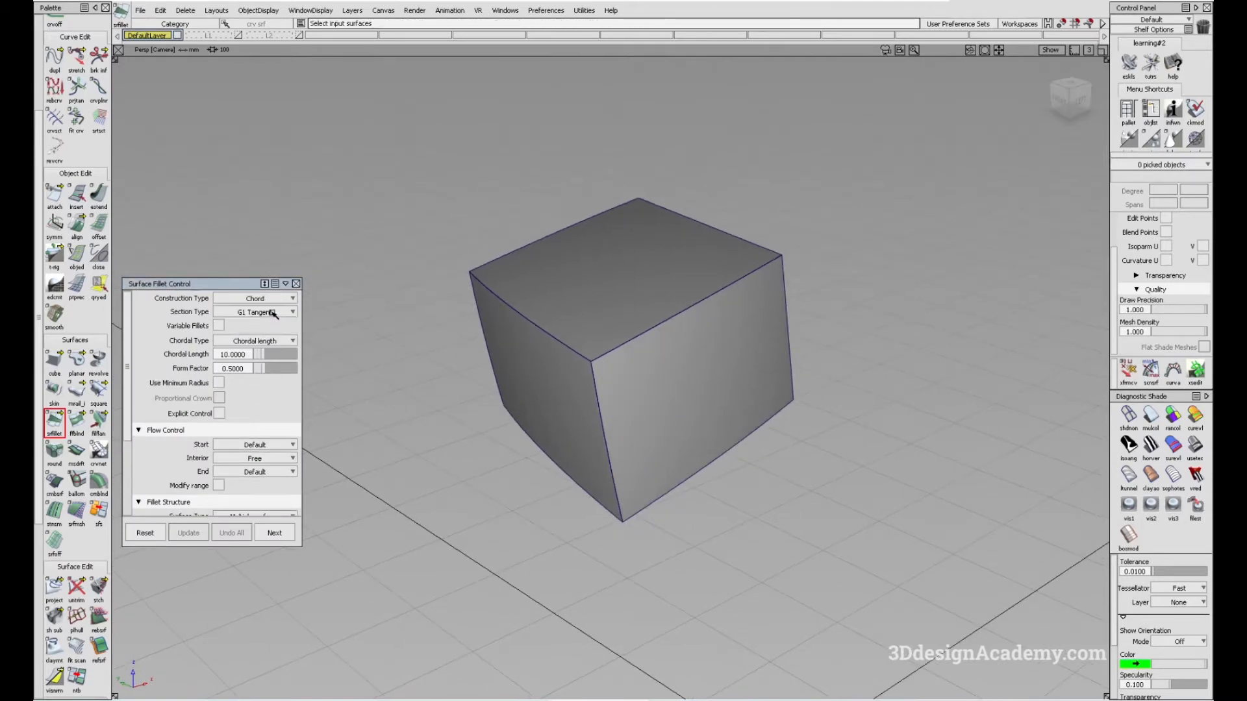
click(273, 313)
click(267, 374)
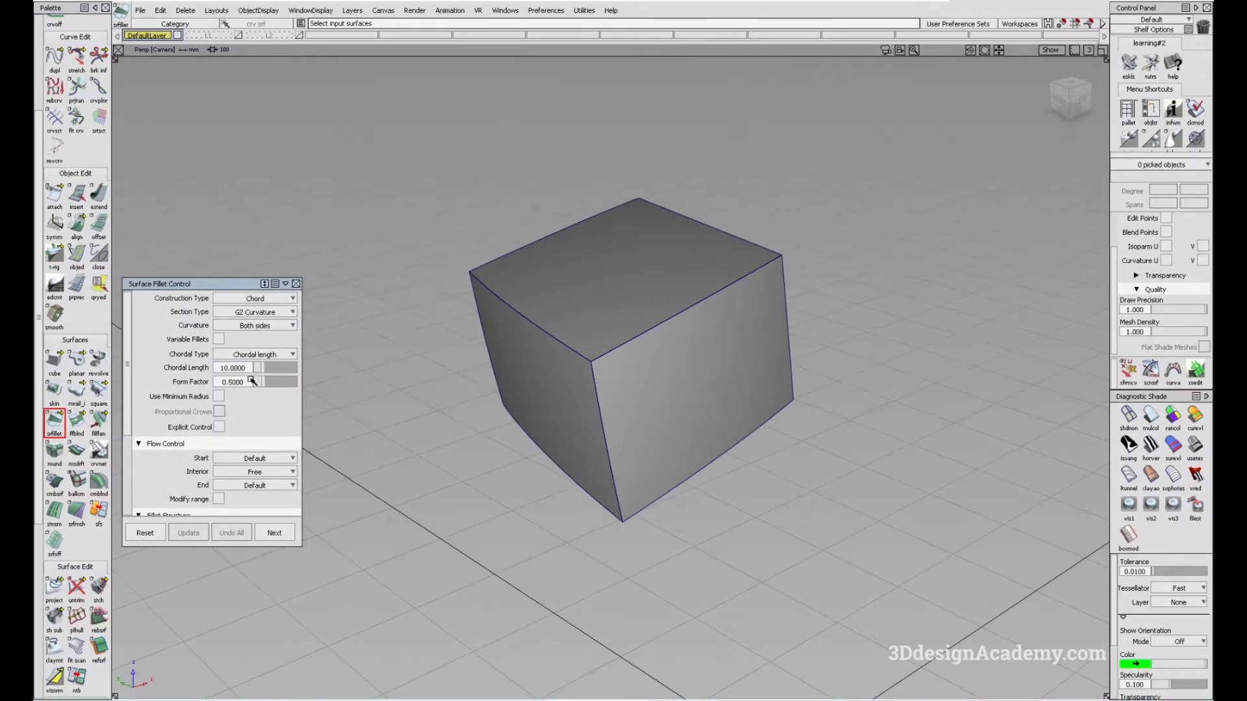
text(50)
key(Tab)
text(1)
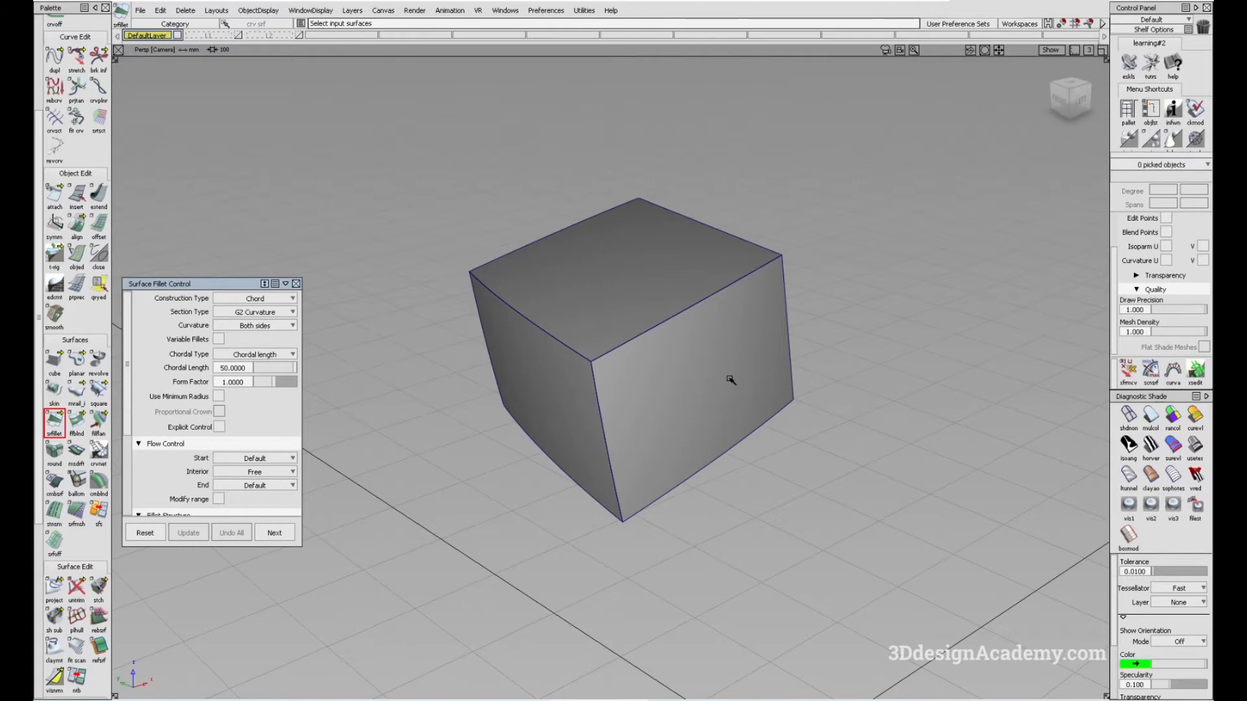
Step: Build the fillet between the grey cube's top face and the adjoining right-hand side face
click(641, 299)
click(640, 383)
alt+shift+drag(624, 387, 676, 398)
key(space)
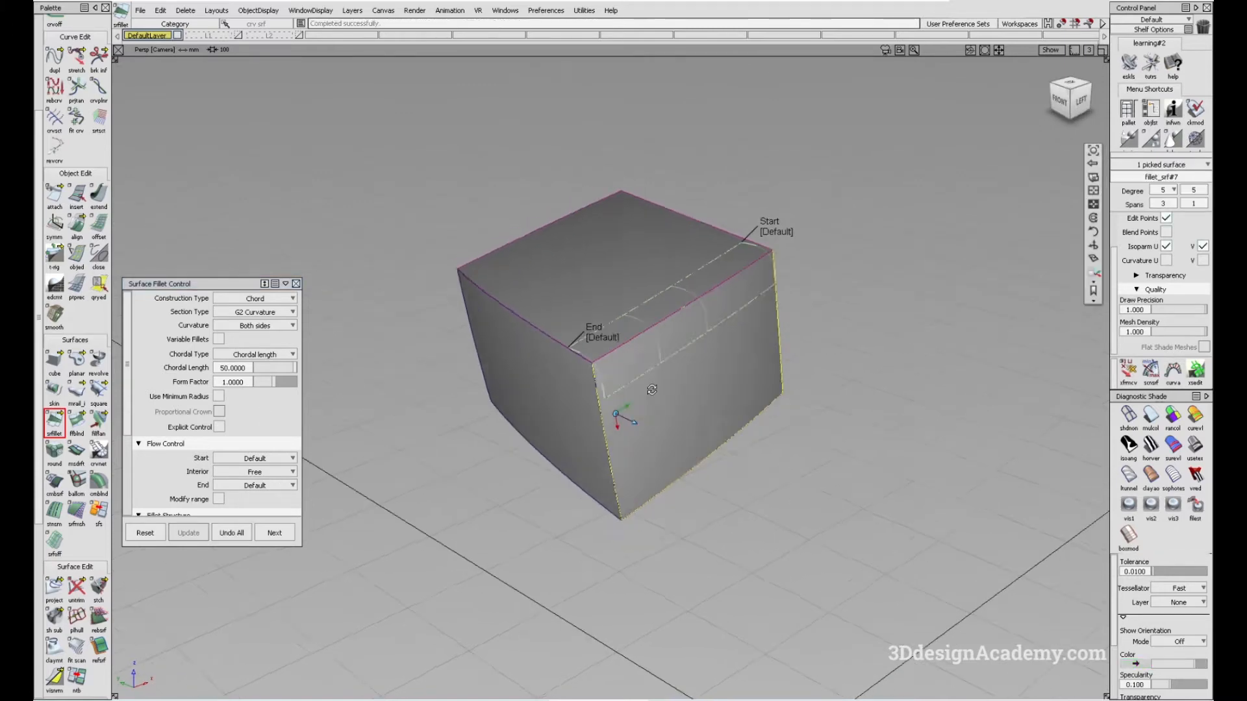
Step: Set both the start and end flow control of the top edge fillet to Edge Align
alt+shift+right_drag(633, 409, 681, 348)
alt+shift+drag(680, 348, 745, 314)
click(608, 311)
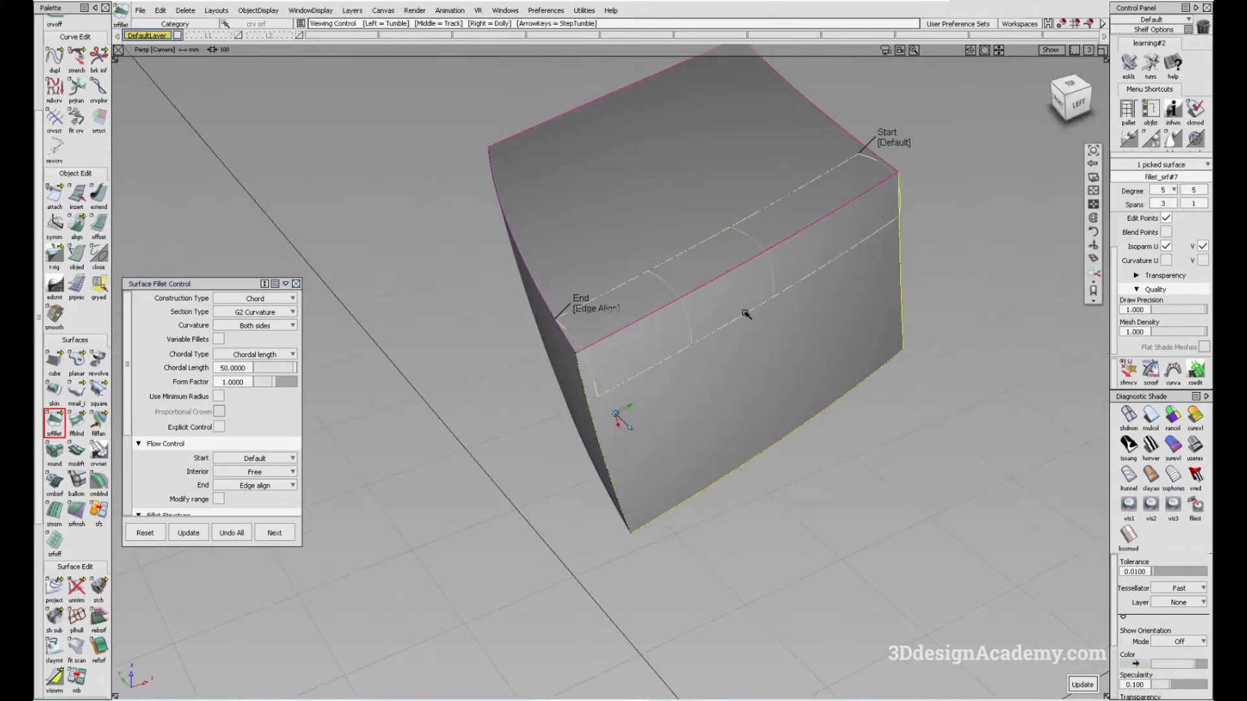
click(905, 147)
alt+shift+drag(574, 306, 601, 356)
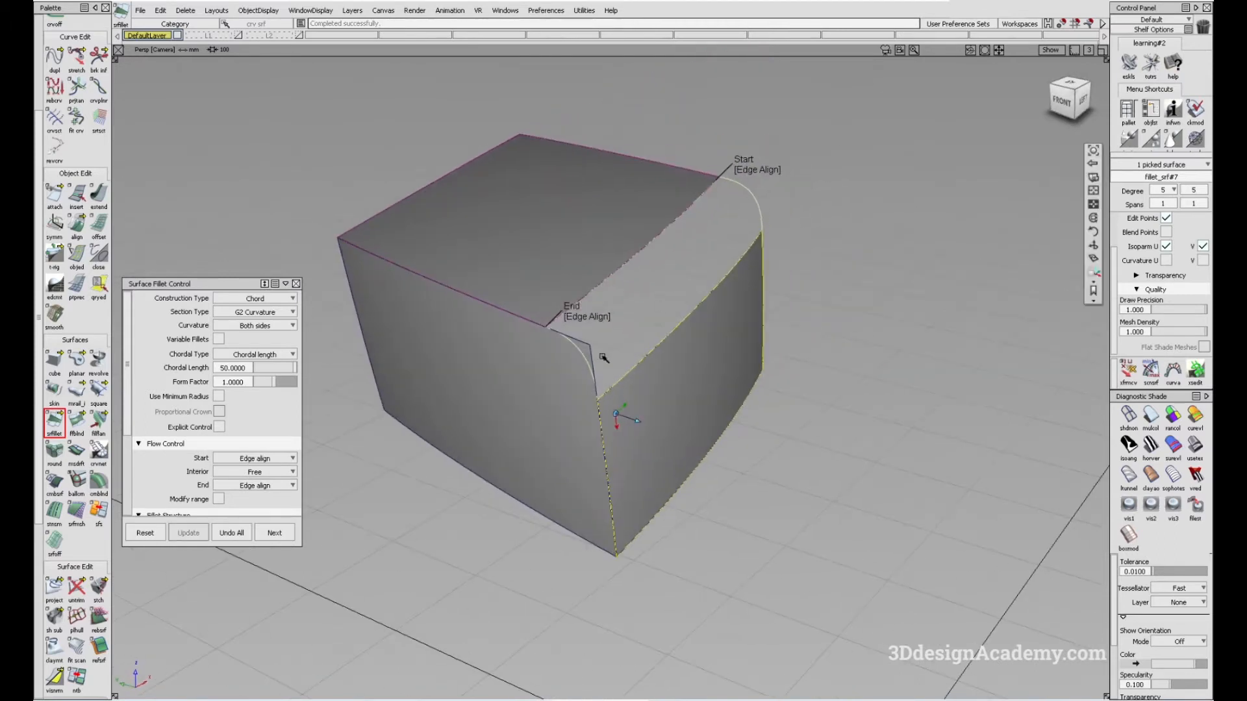
Step: Set the fillet's trim type to Curves on Surface
scroll(214, 439, down, 1)
scroll(214, 439, down, 1)
alt+shift+drag(625, 376, 466, 255)
alt+shift+drag(634, 301, 190, 495)
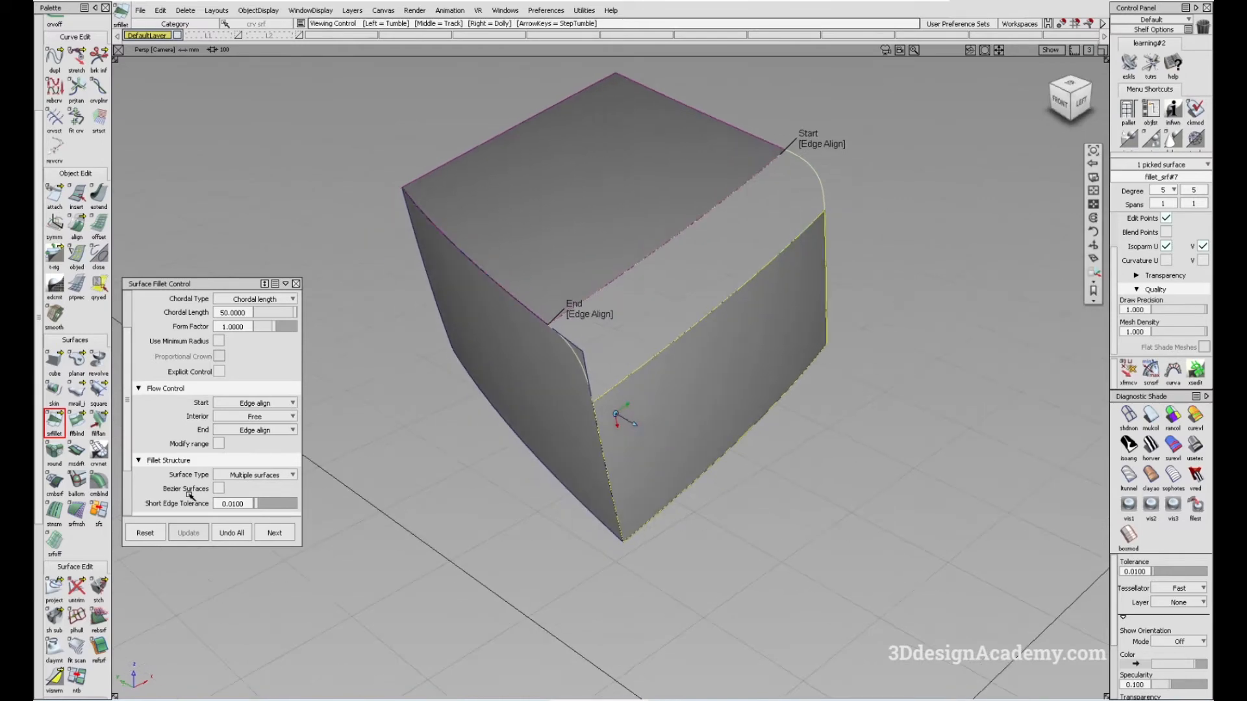
scroll(190, 496, down, 2)
alt+shift+drag(607, 357, 614, 275)
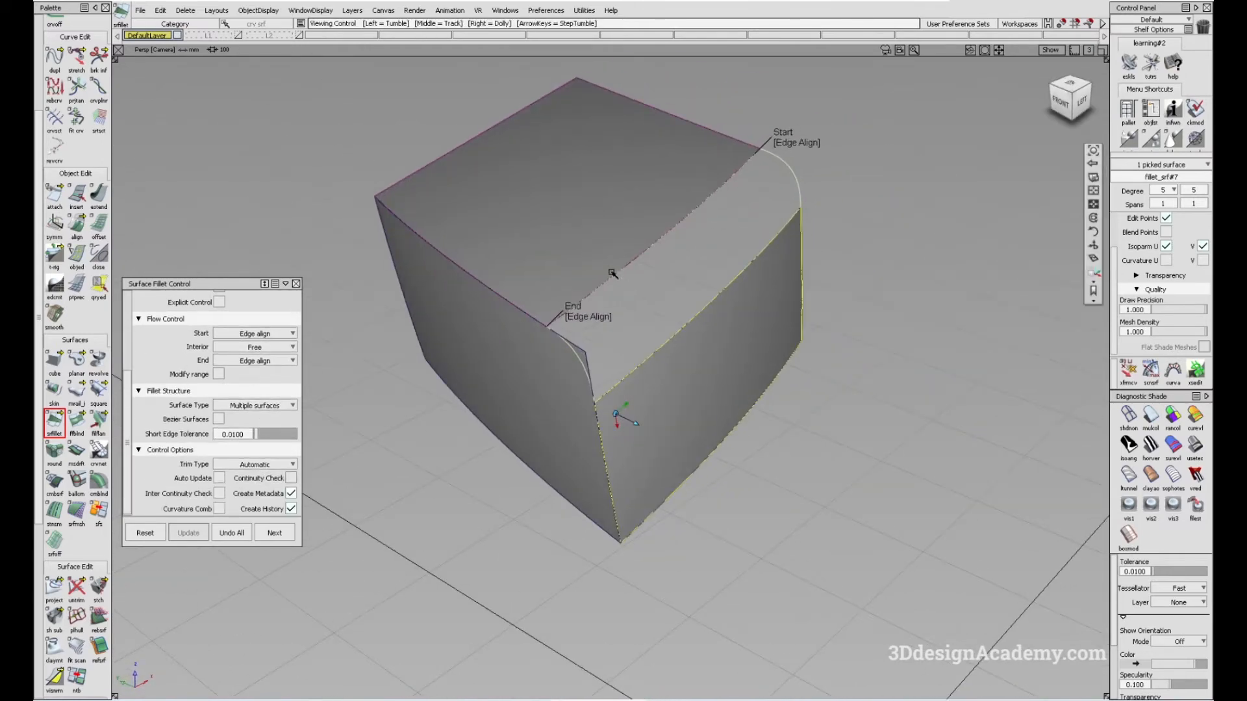
click(263, 465)
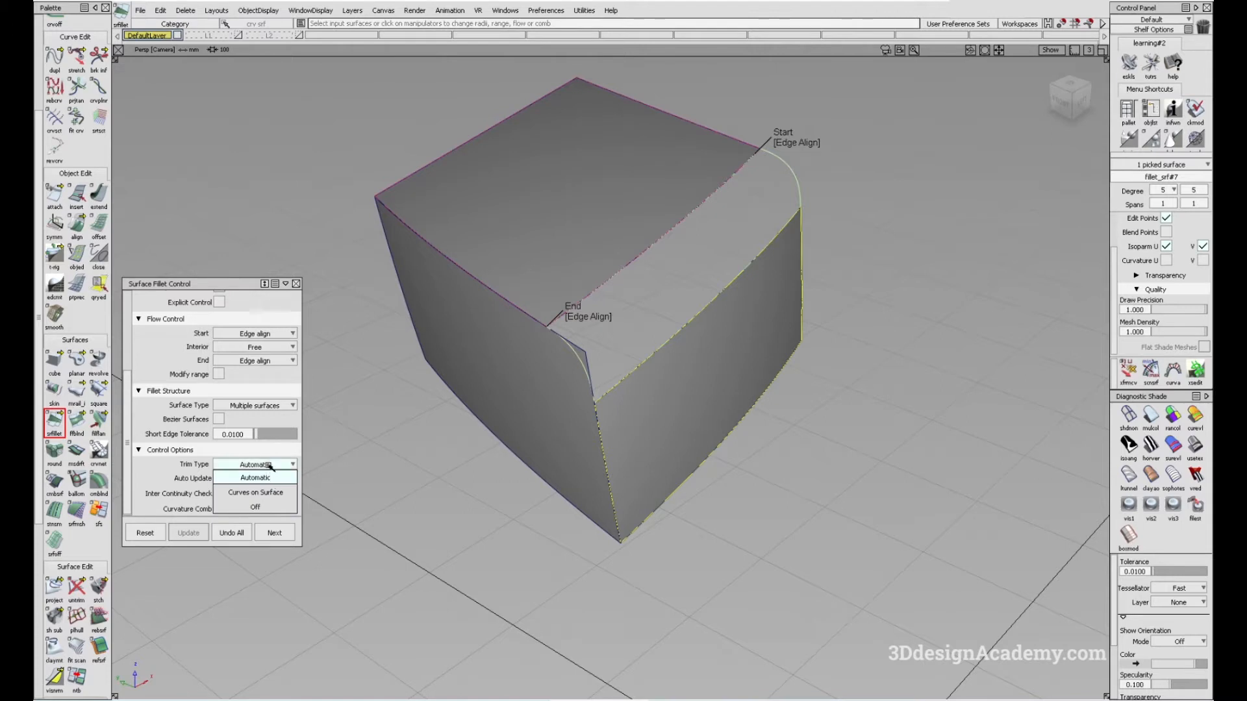
click(255, 492)
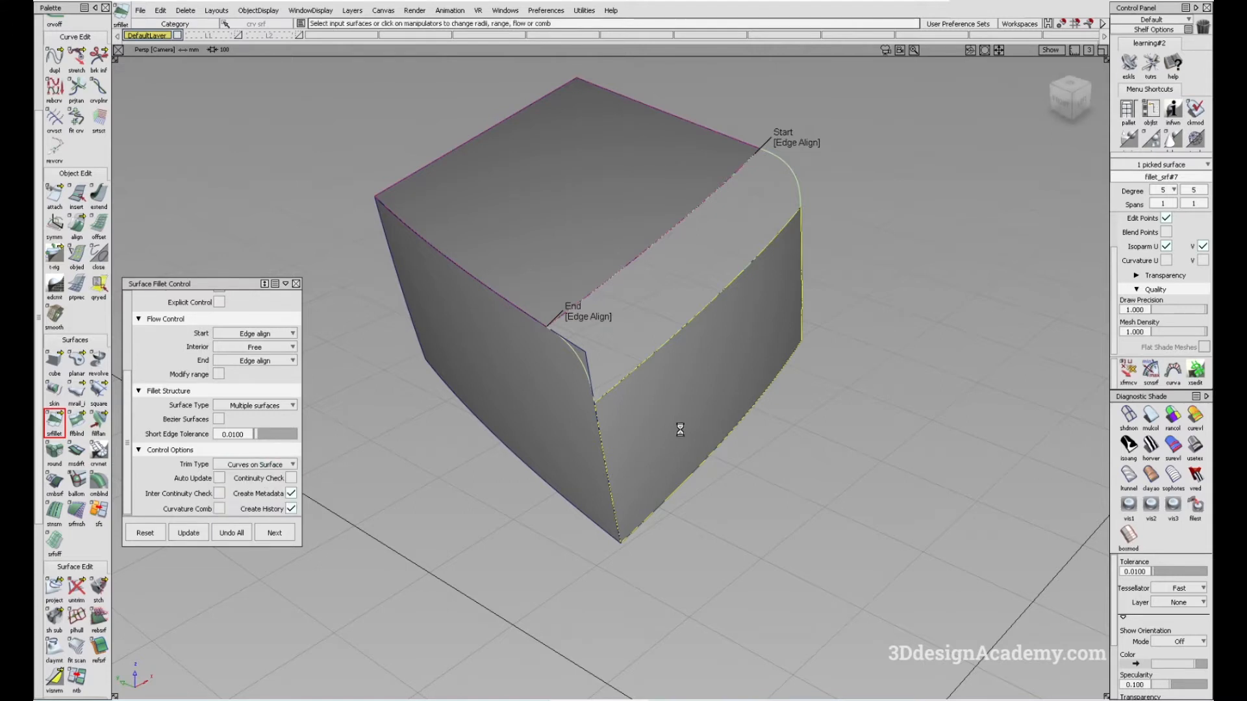
Step: Fillet the other top edge and the vertical edge that meet at the cube's front corner
ctrl+shift+drag(570, 481, 469, 246)
click(484, 254)
click(523, 351)
alt+shift+drag(571, 381, 729, 272)
click(558, 436)
click(689, 395)
Step: Select the three cube faces and three fillet surfaces and delete their construction history
ctrl+shift+drag(627, 306, 484, 457)
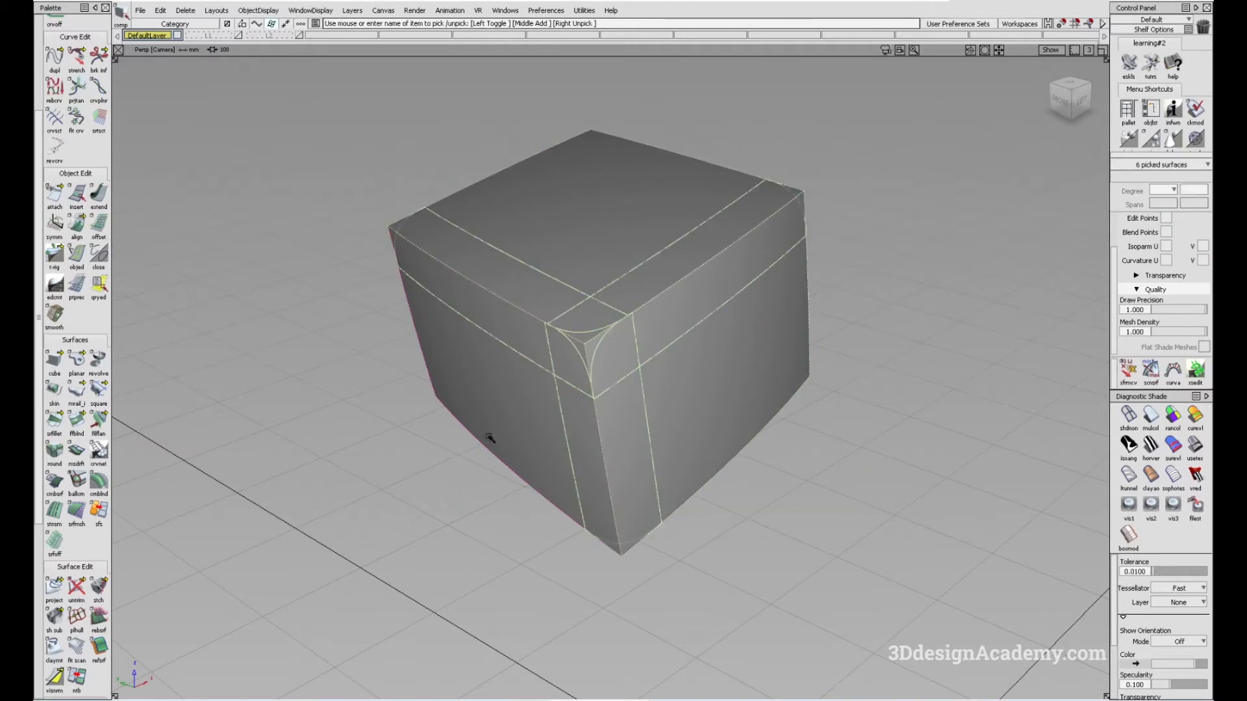
click(186, 10)
click(214, 39)
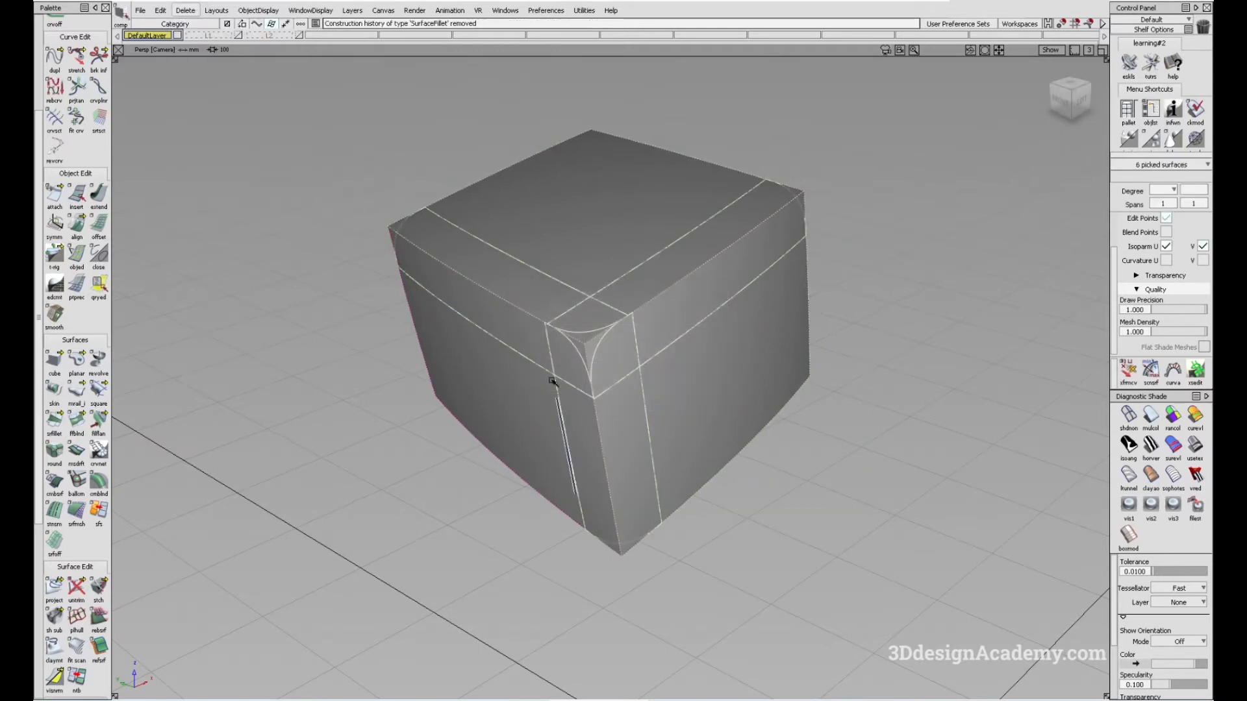
Step: Trim the top face and the two side faces of the cube back to the edges of the fillets
drag(80, 599, 103, 589)
alt+shift+drag(621, 396, 628, 442)
click(623, 221)
click(621, 221)
click(744, 359)
click(743, 359)
click(517, 408)
click(516, 407)
Step: Delete the fillet surface along the vertical edge
ctrl+shift+drag(617, 438, 652, 445)
click(651, 445)
key(Delete)
click(582, 391)
Step: Untrim the two side faces that meet at the vertical edge
alt+shift+drag(635, 366, 571, 426)
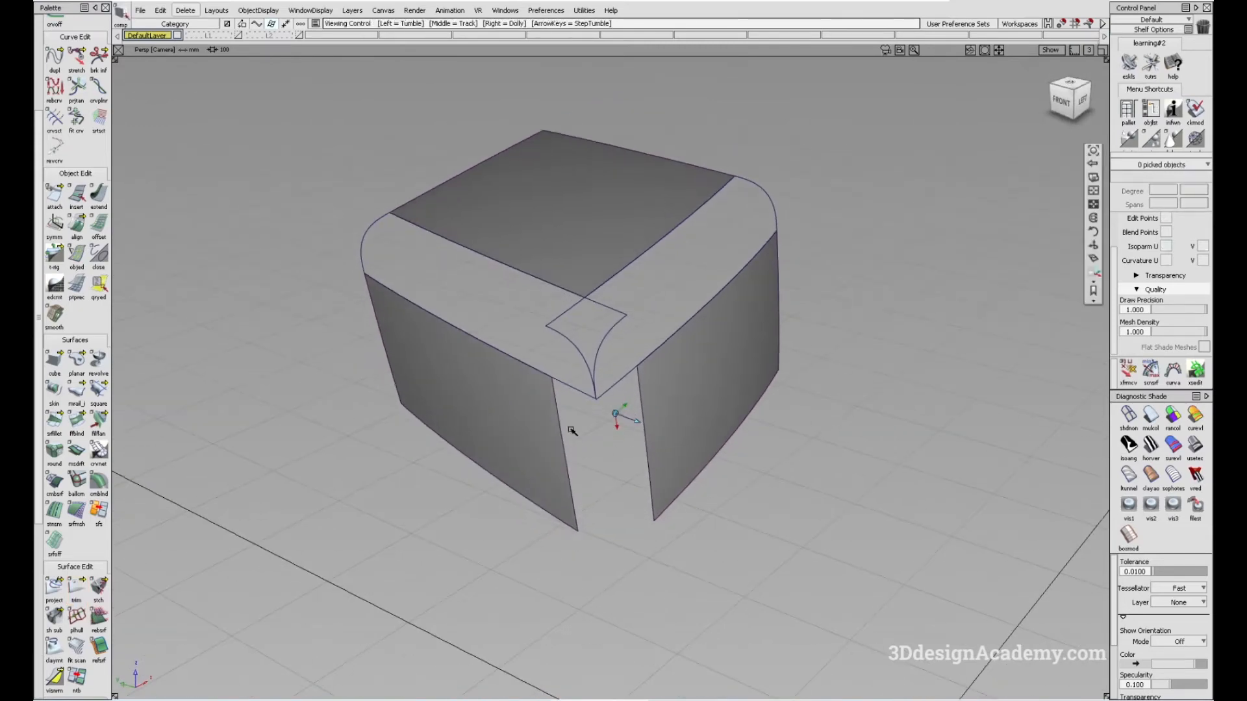
click(481, 440)
drag(97, 594, 144, 587)
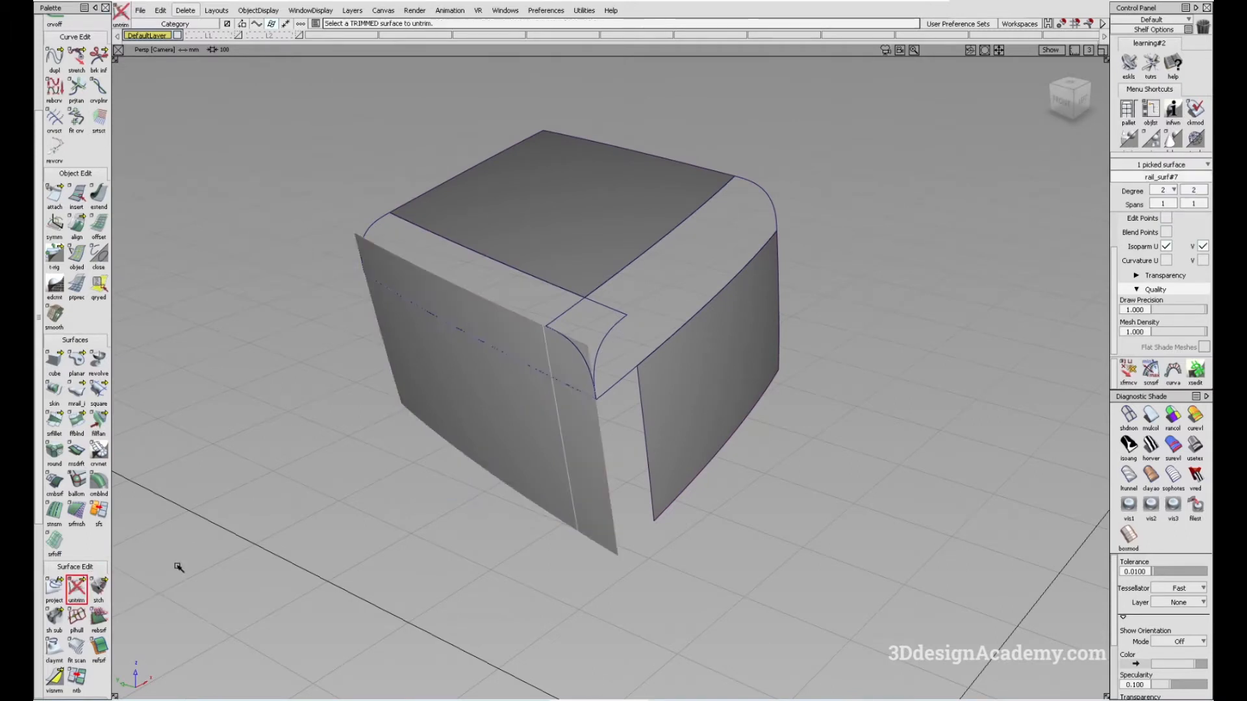
click(674, 409)
Step: Delete the vertical curves on surface left by the removed fillet on the two side faces
ctrl+shift+drag(650, 404, 629, 424)
drag(524, 442, 669, 493)
key(Delete)
click(582, 391)
Step: Fillet the vertical edge between the two side faces with a chordal length of 75
double_click(54, 432)
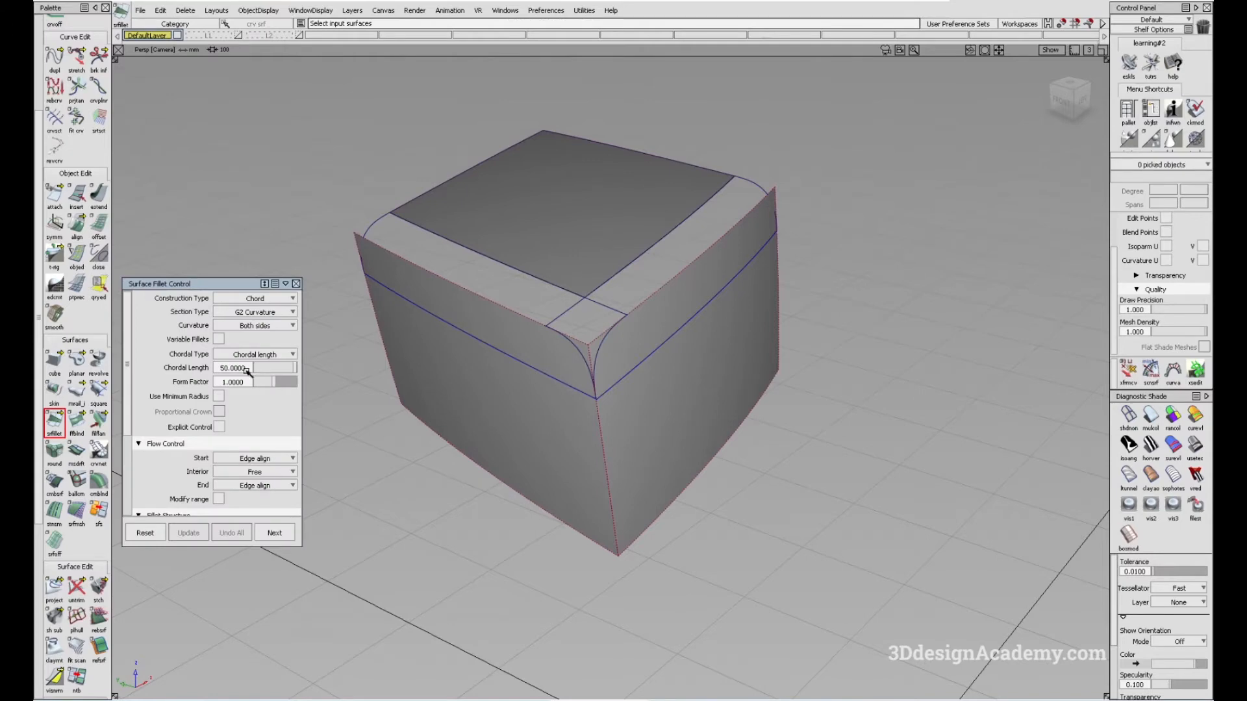
click(574, 455)
click(618, 418)
alt+shift+drag(618, 429, 663, 448)
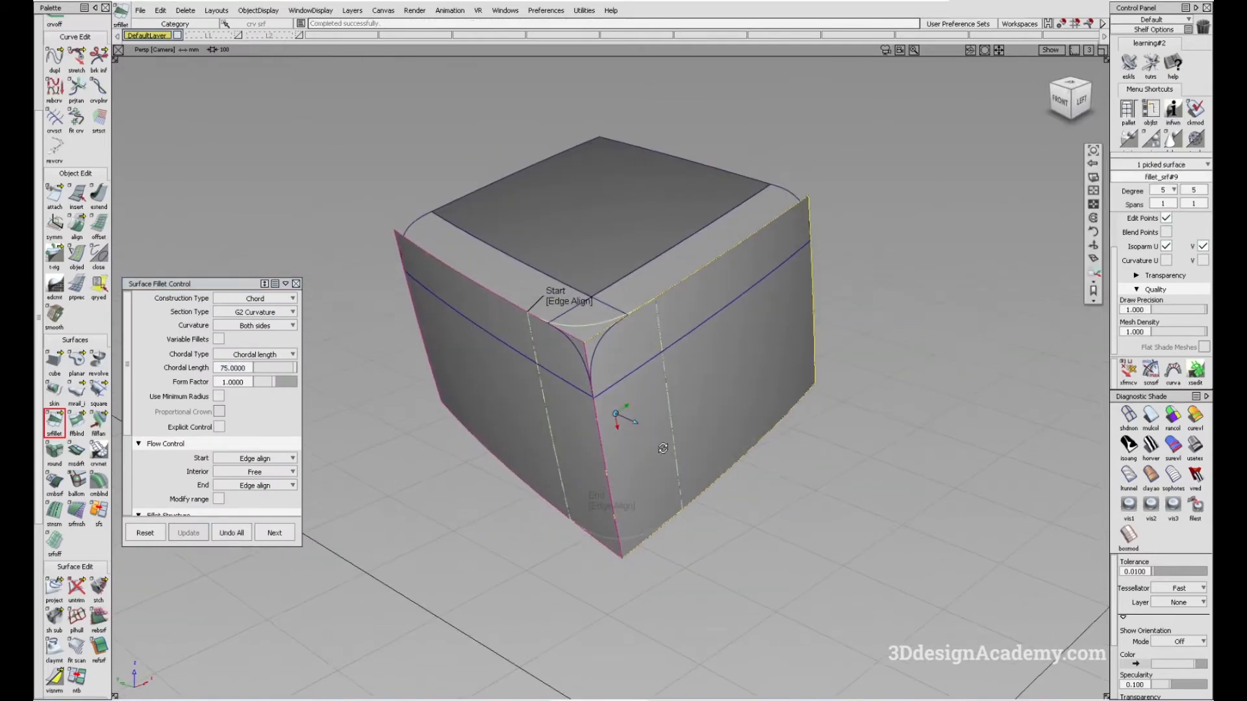
click(640, 576)
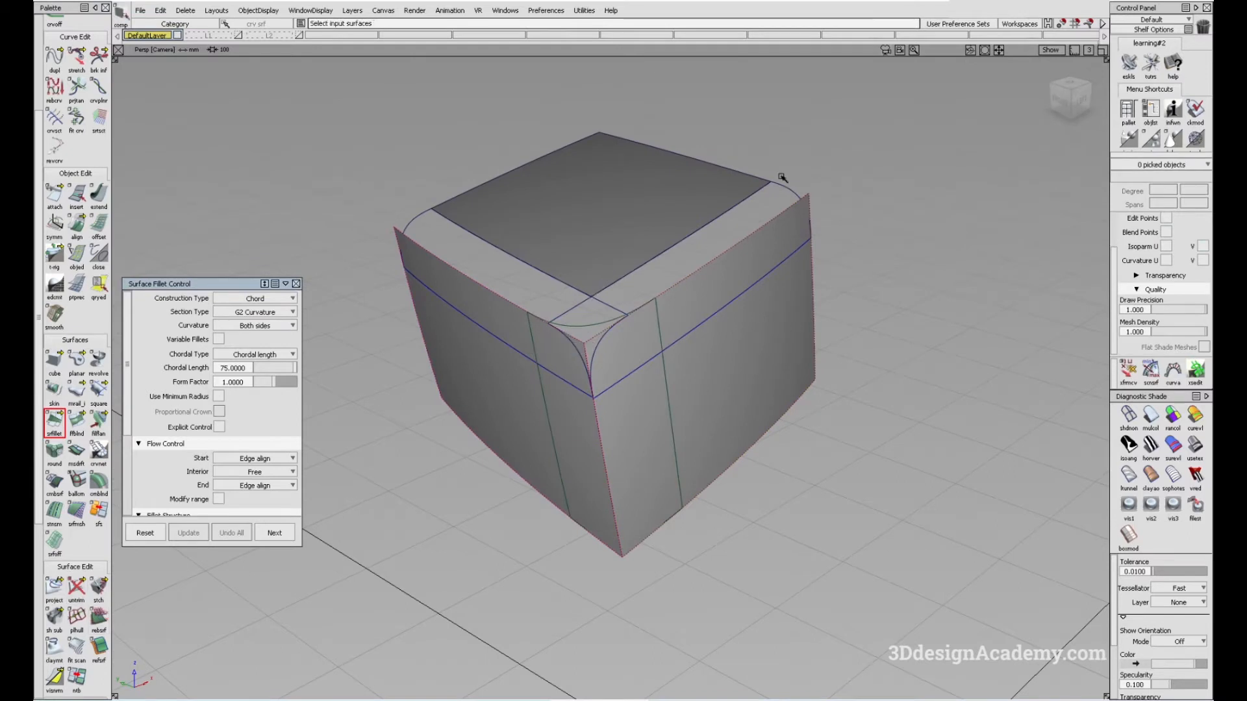
Step: Select all the cube's surfaces and delete their construction history
key(ctrl+a)
click(185, 10)
click(208, 39)
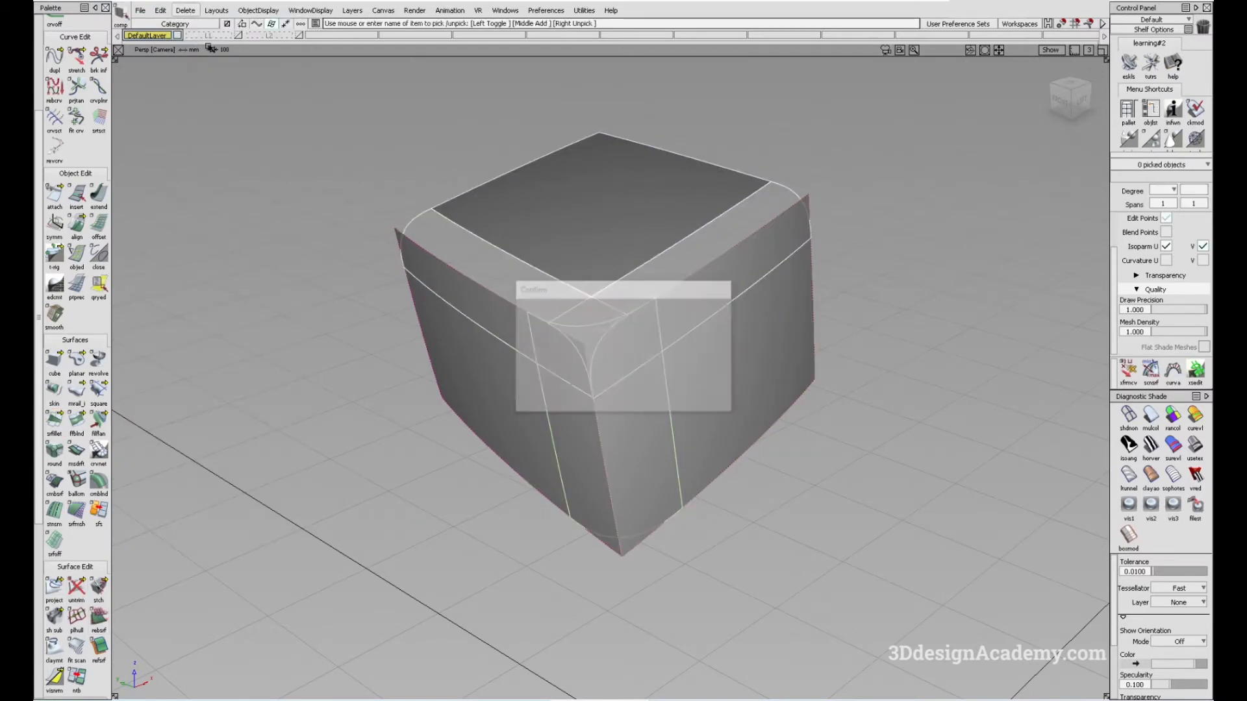
Step: Trim the two side faces back to the wider vertical fillet and apply multi-colour diagnostic shading to the model
click(76, 587)
click(504, 411)
click(730, 359)
key(space)
click(751, 487)
click(1150, 412)
mouse_move(639, 416)
alt+shift+mouse_down()
mouse_move(598, 390)
mouse_move(645, 377)
mouse_move(660, 462)
mouse_move(645, 406)
mouse_move(633, 407)
mouse_move(640, 437)
mouse_move(652, 425)
alt+shift+mouse_up()
alt+shift+click(674, 373)
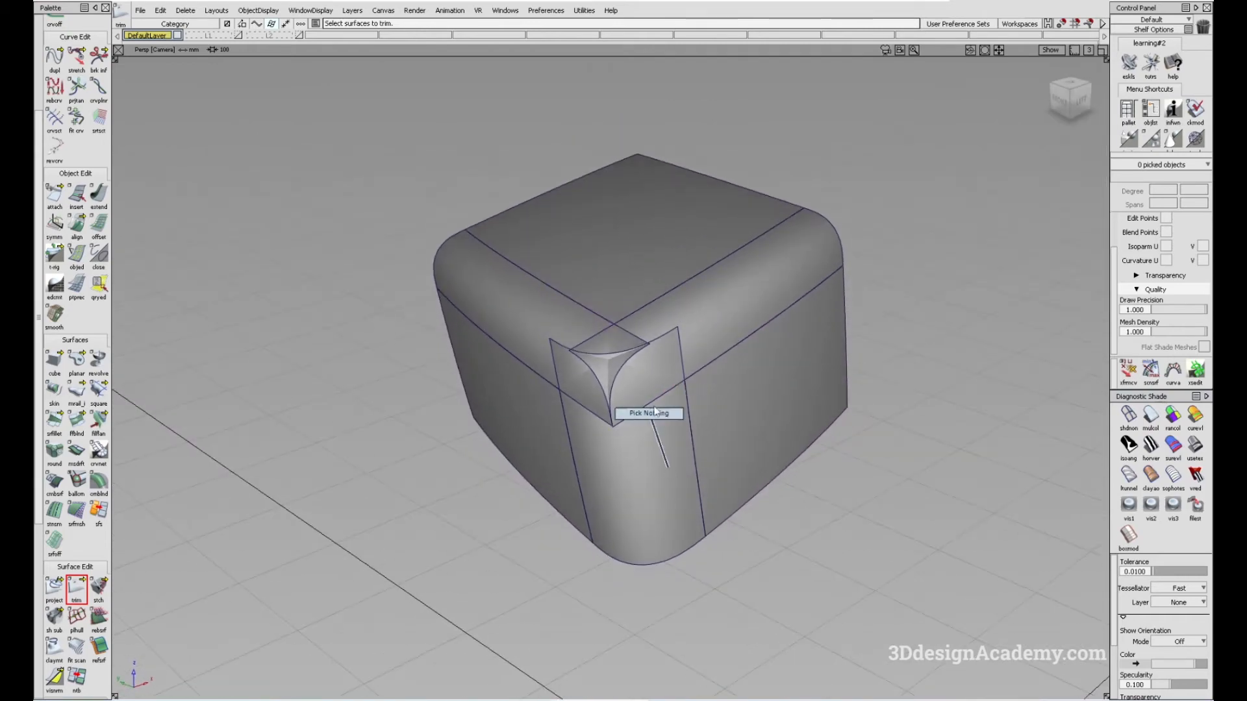
Step: Open the Ball Corner options and set the continuity to Curvature
double_click(76, 481)
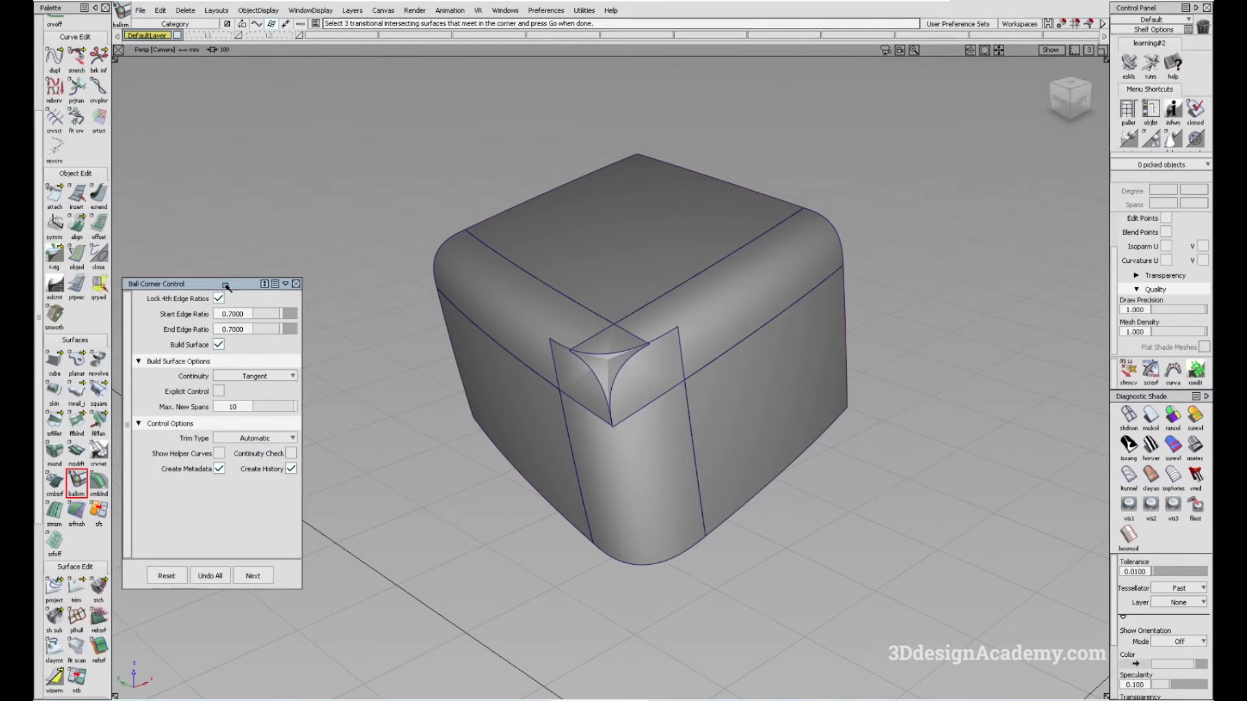
drag(226, 287, 226, 222)
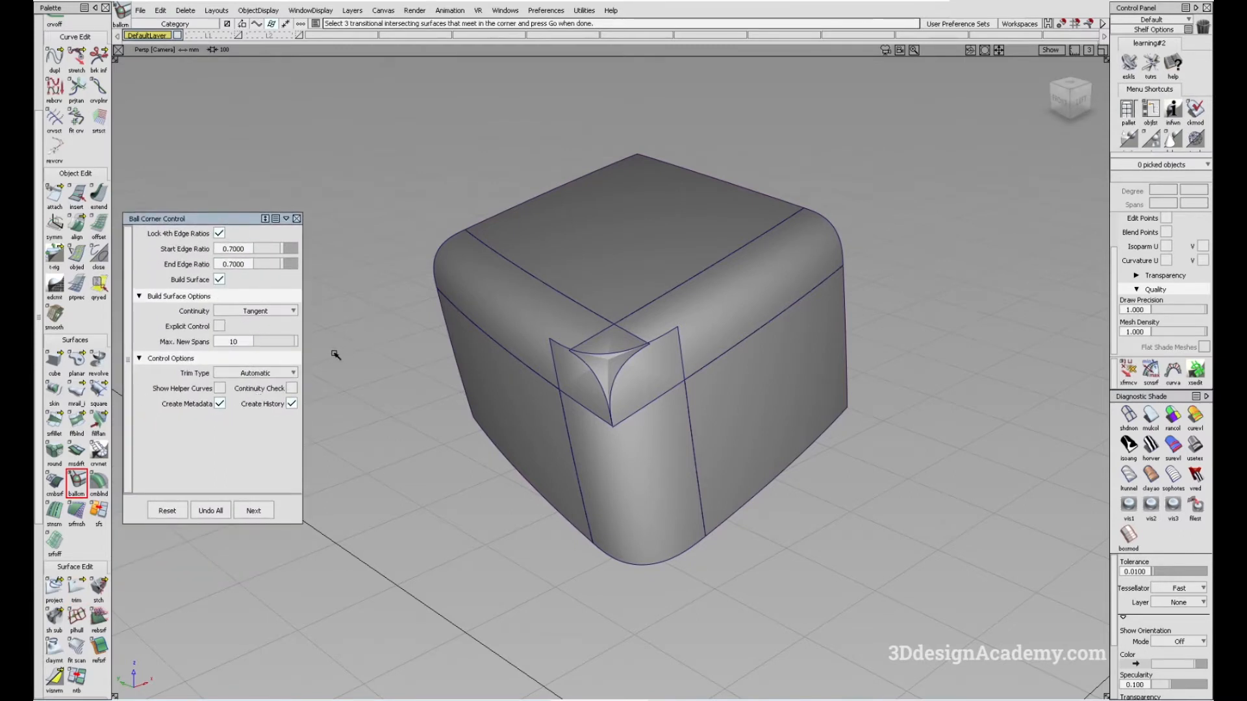
alt+shift+drag(655, 341, 657, 370)
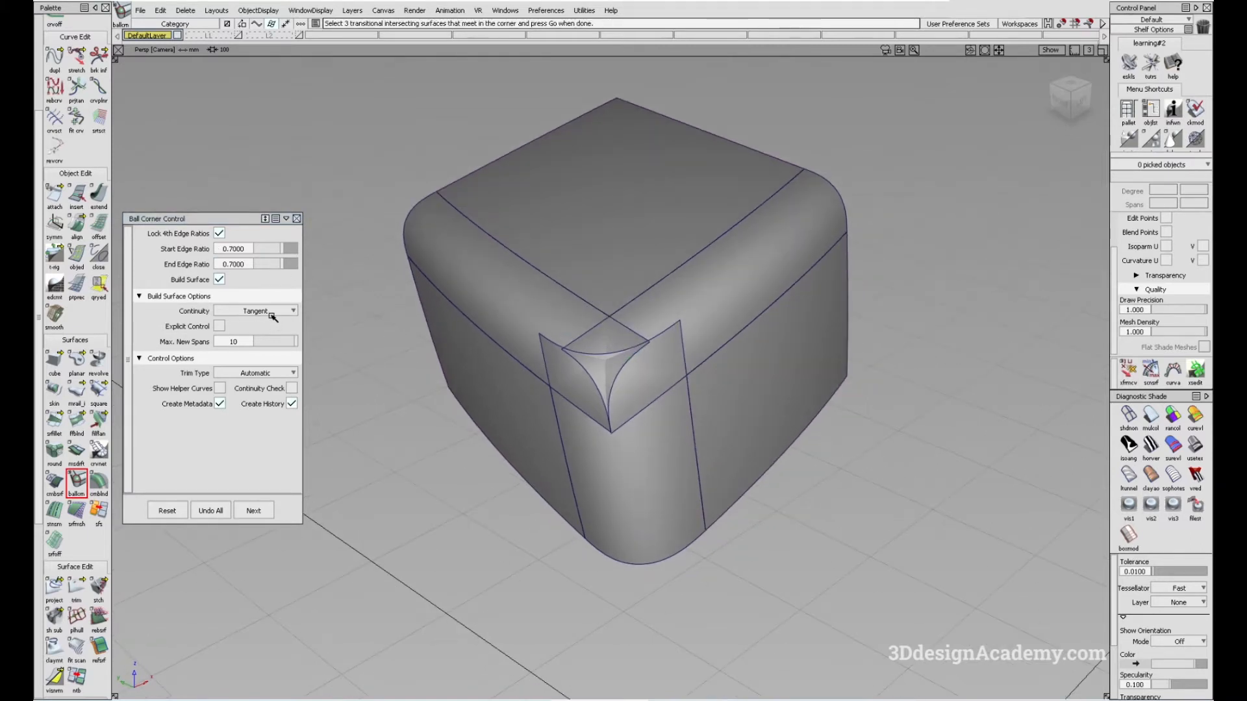
alt+shift+drag(681, 335, 569, 332)
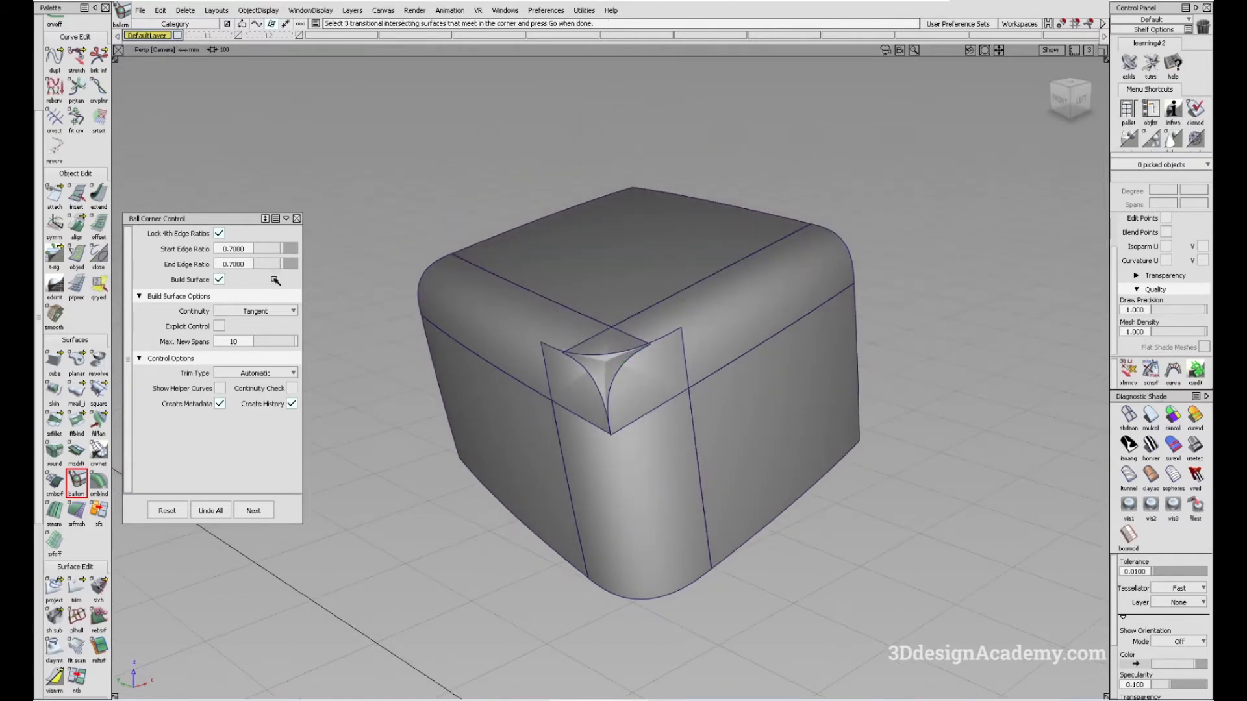
click(276, 314)
click(278, 328)
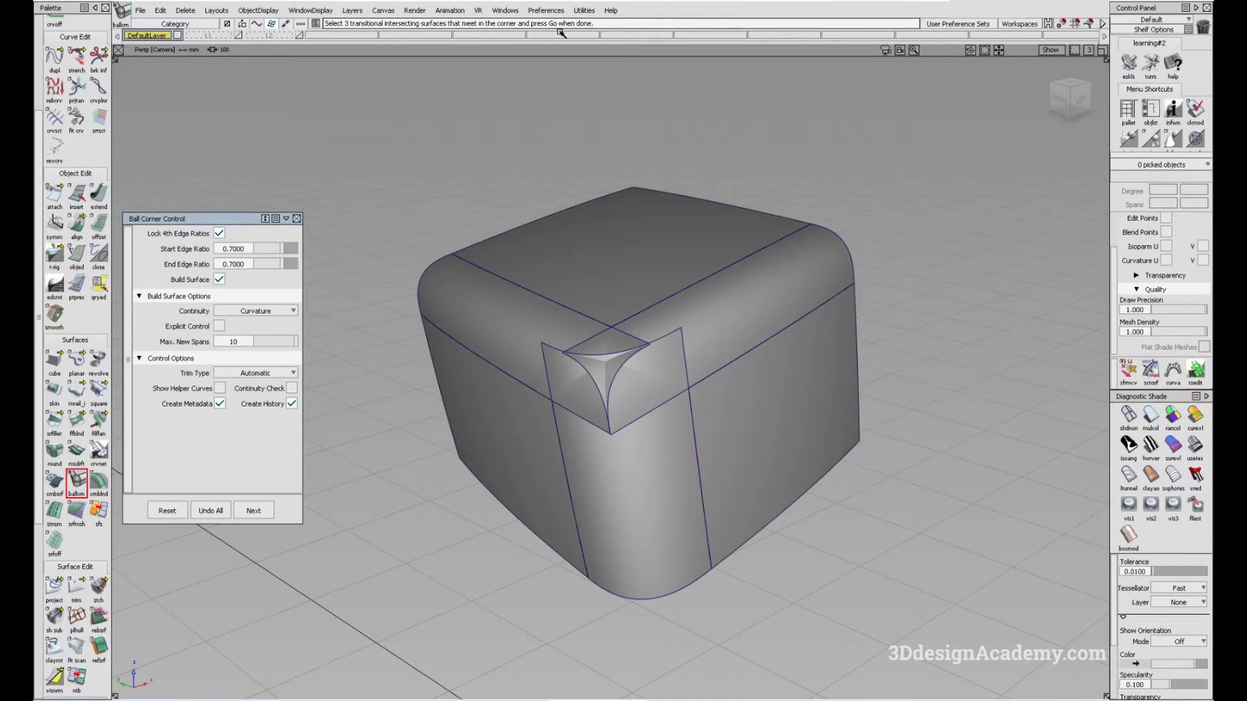
alt+shift+drag(659, 389, 697, 390)
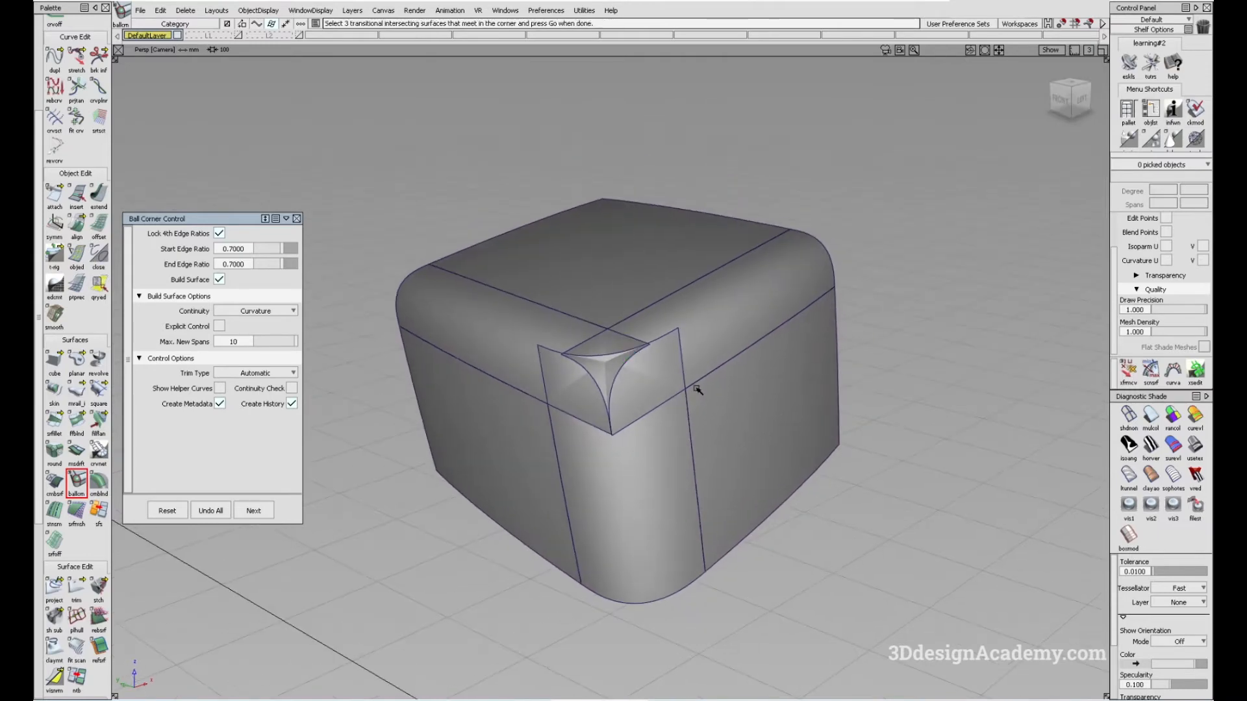
click(543, 328)
click(719, 313)
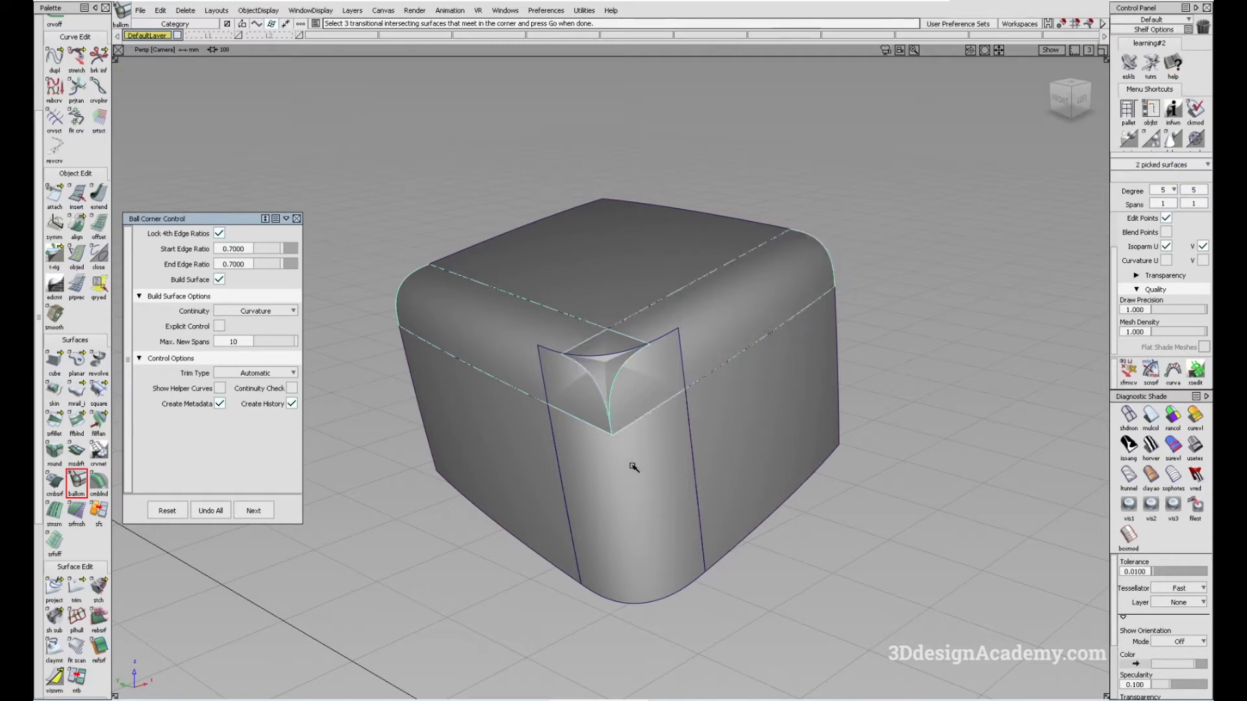
click(639, 482)
click(1096, 683)
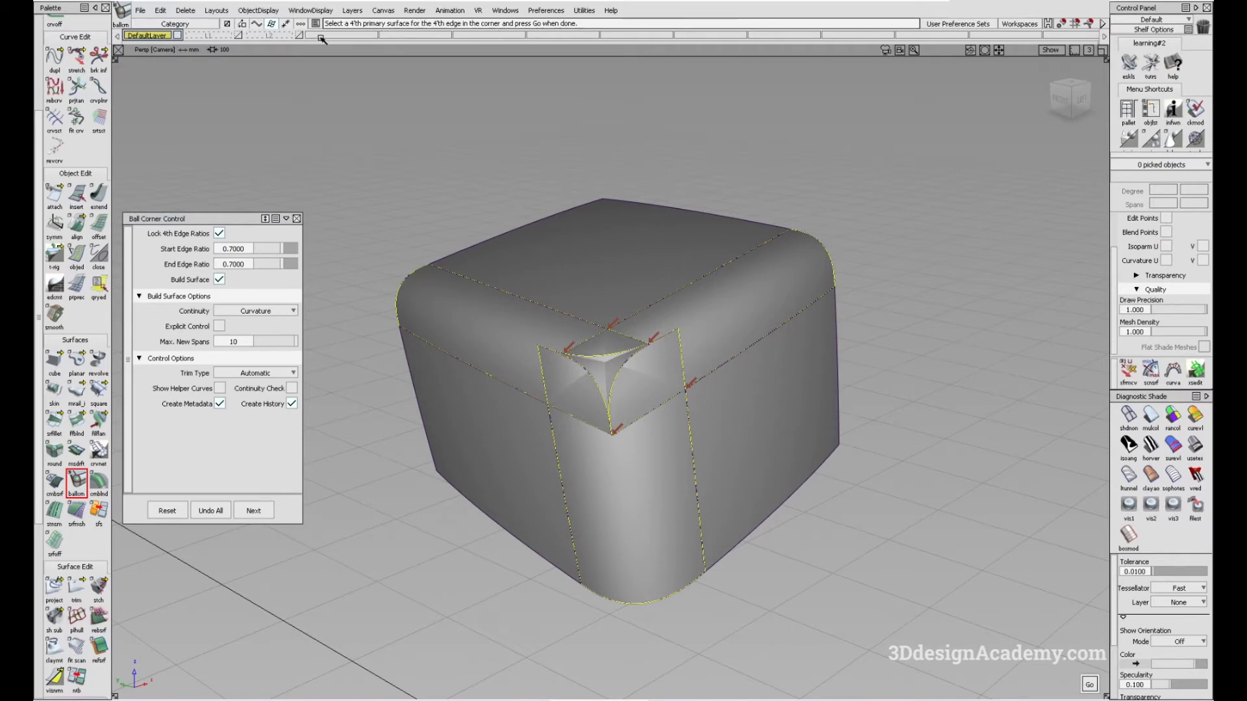
Step: Examine the green ball corner on the coloured example cube and how its fourth edge meets the yellow top face
alt+shift+drag(670, 404, 717, 441)
alt+shift+right_drag(717, 441, 692, 402)
alt+shift+drag(691, 402, 642, 363)
alt+shift+right_drag(643, 364, 649, 348)
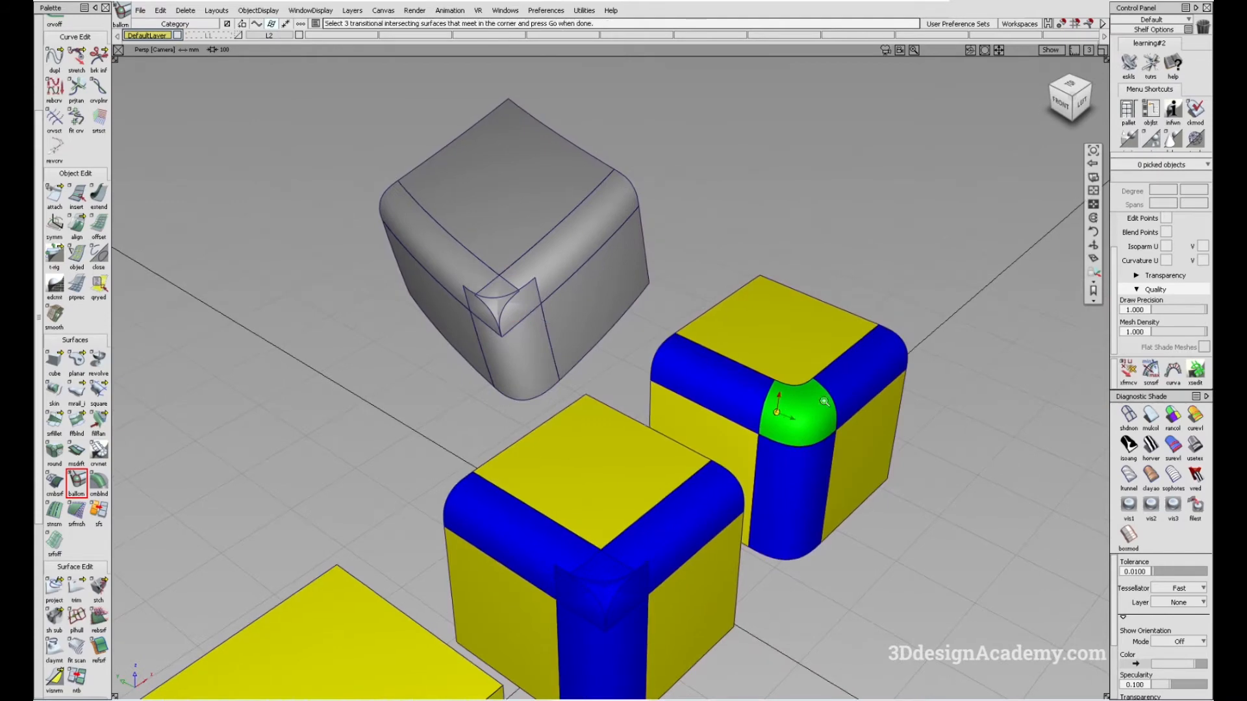
alt+shift+right_drag(824, 402, 676, 370)
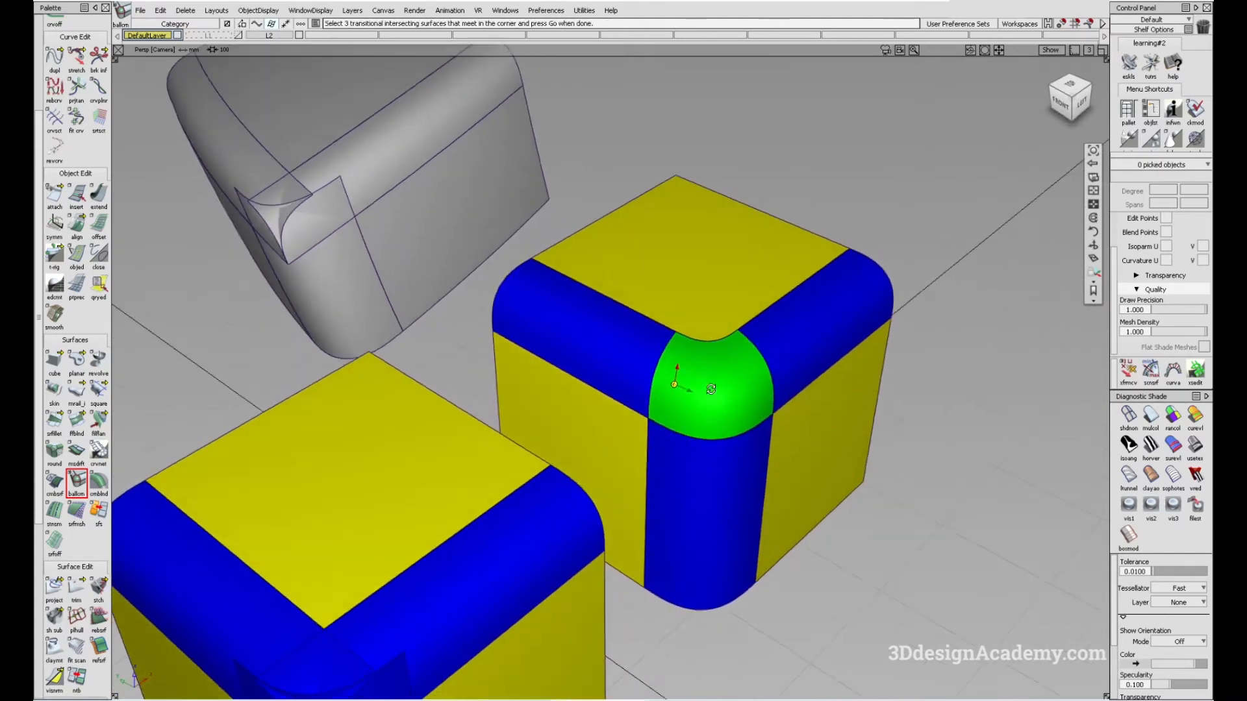
alt+shift+drag(675, 370, 692, 326)
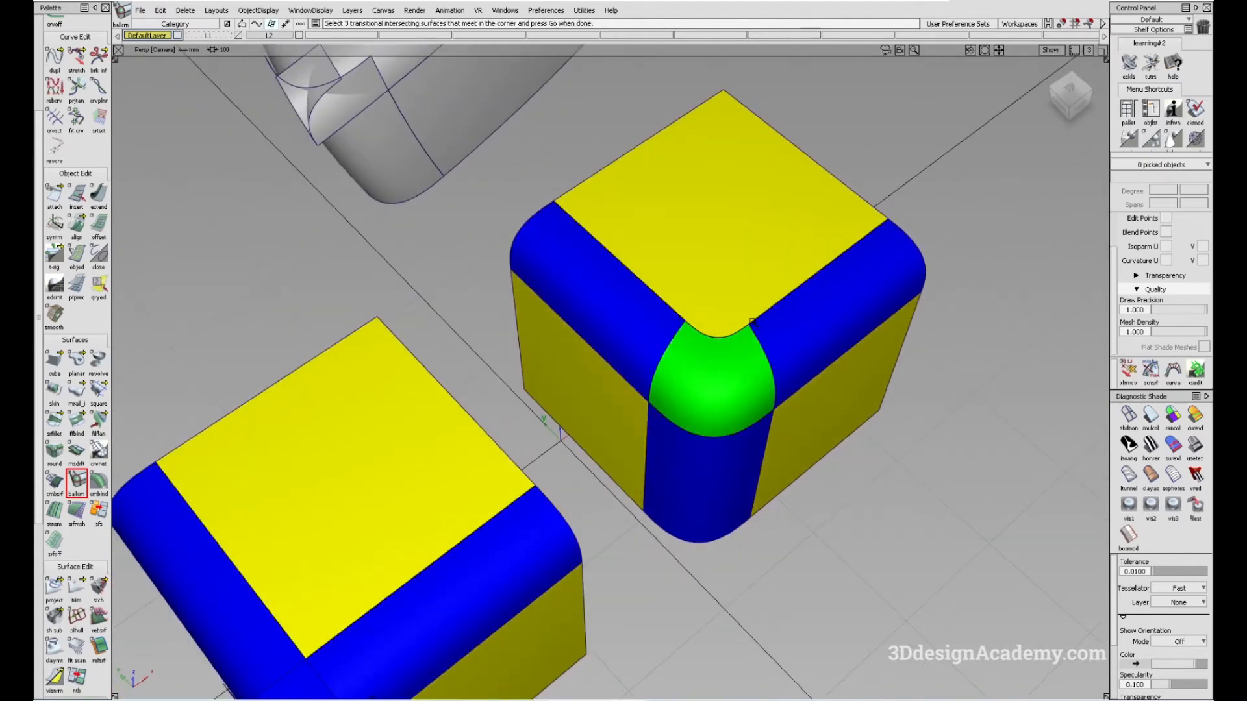
alt+shift+drag(727, 363, 724, 412)
alt+shift+middle_drag(723, 412, 746, 398)
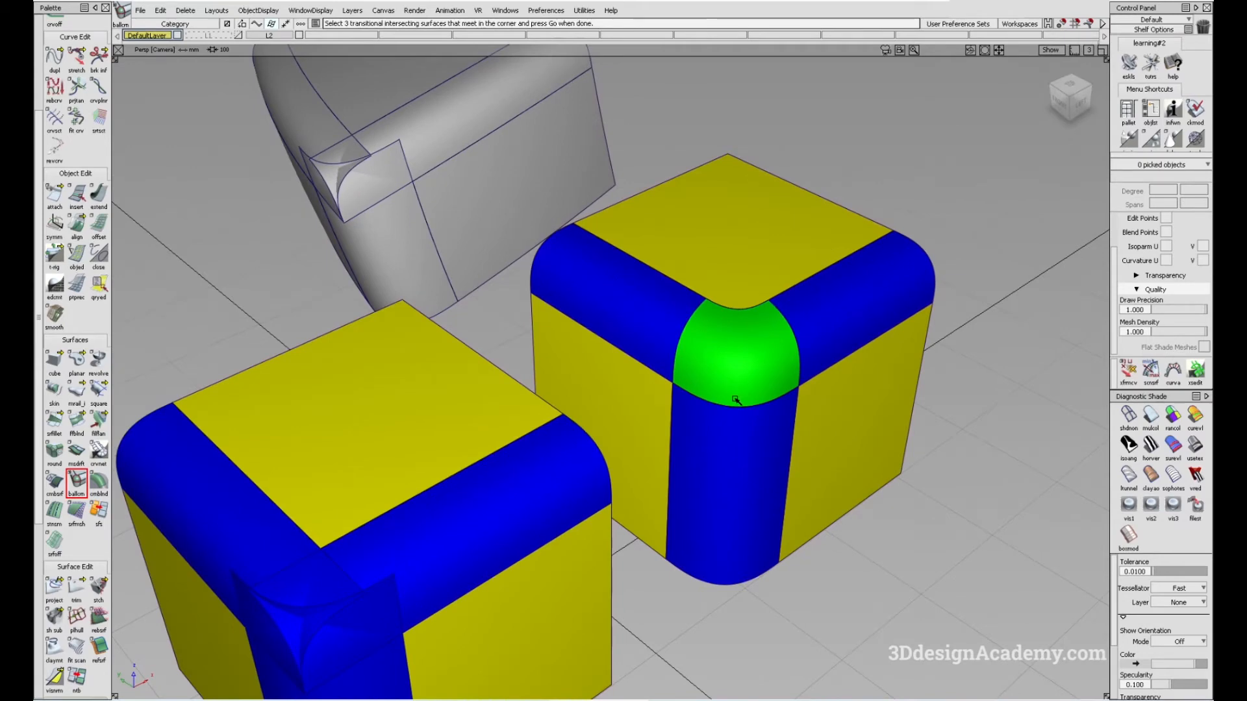
alt+shift+drag(735, 337, 729, 328)
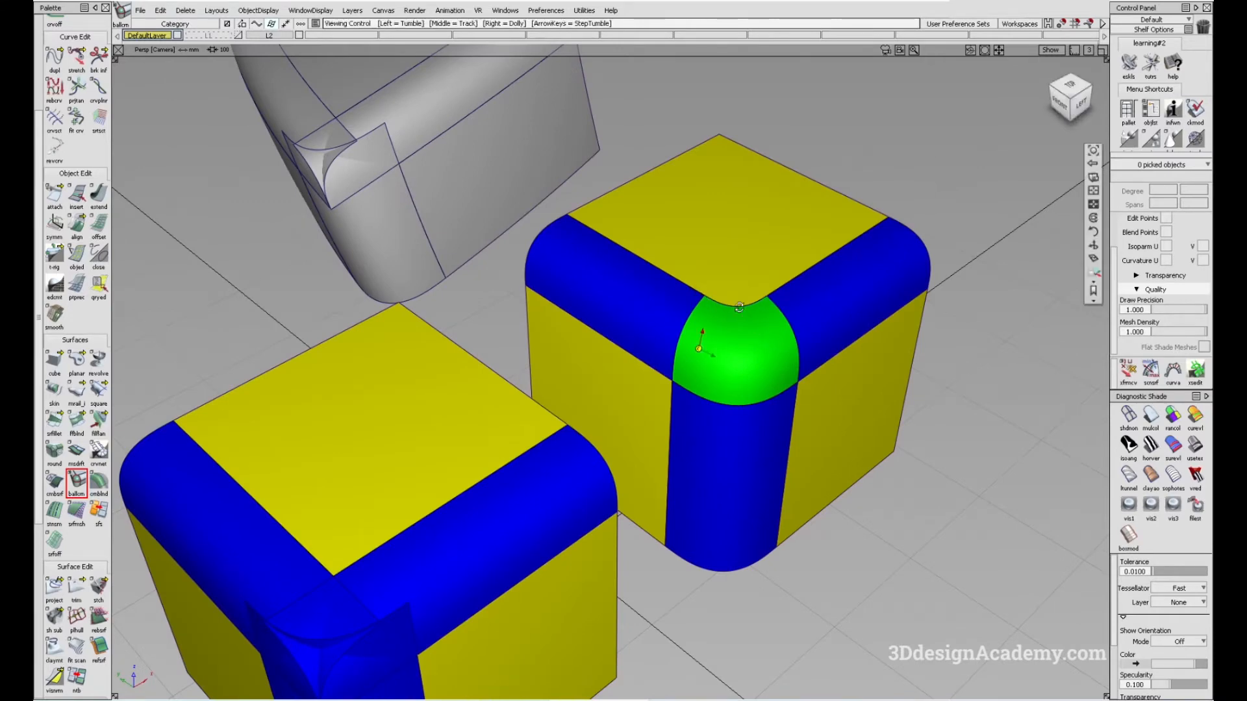
alt+shift+right_drag(702, 332, 713, 303)
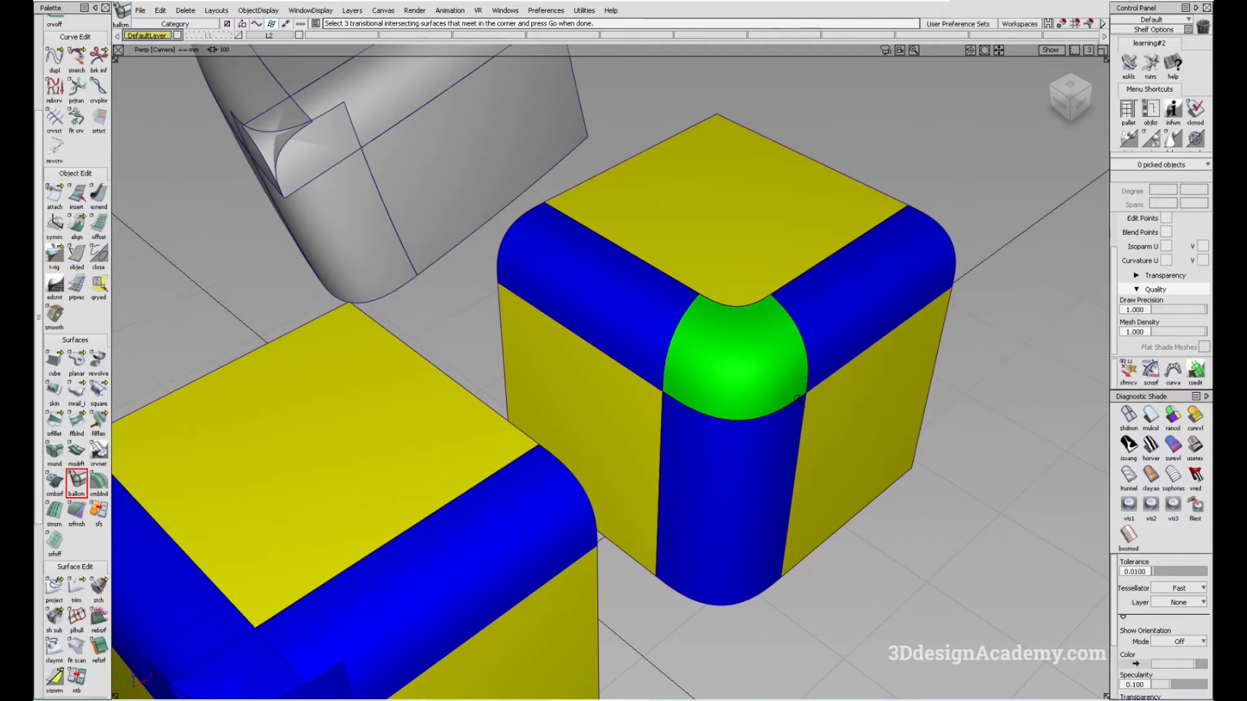
alt+shift+middle_drag(740, 300, 782, 337)
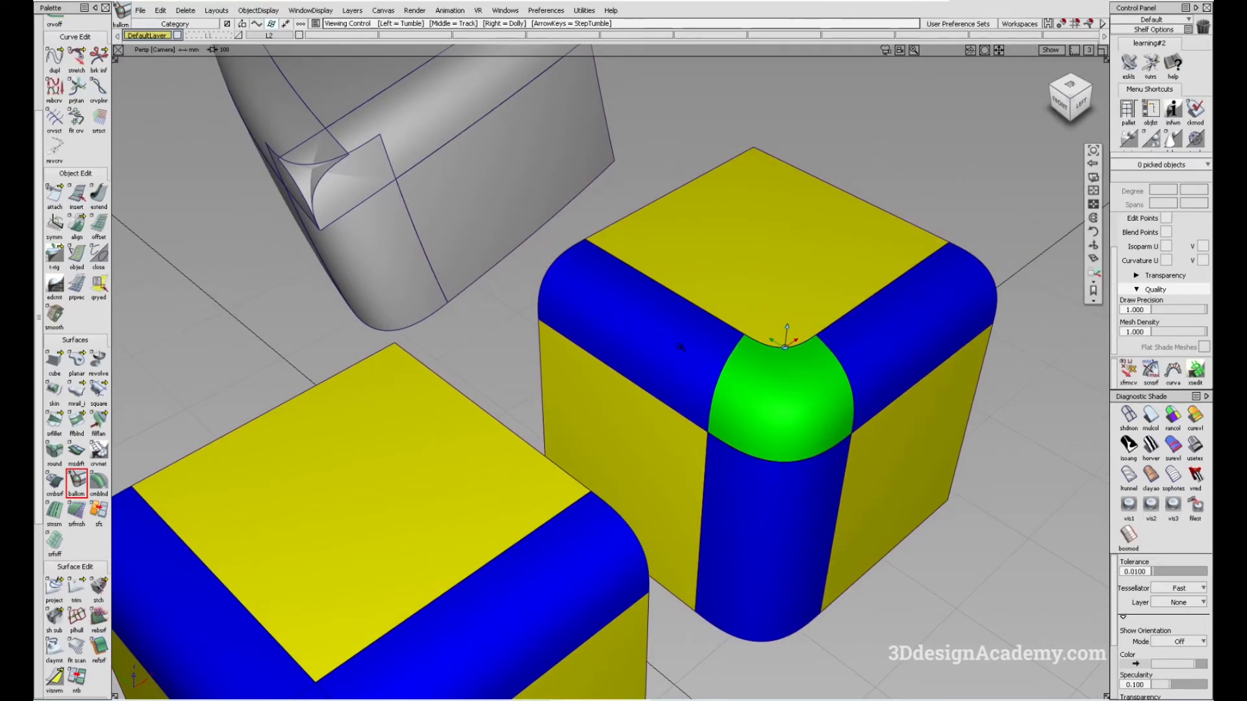
ctrl+shift+drag(763, 239, 766, 284)
click(766, 283)
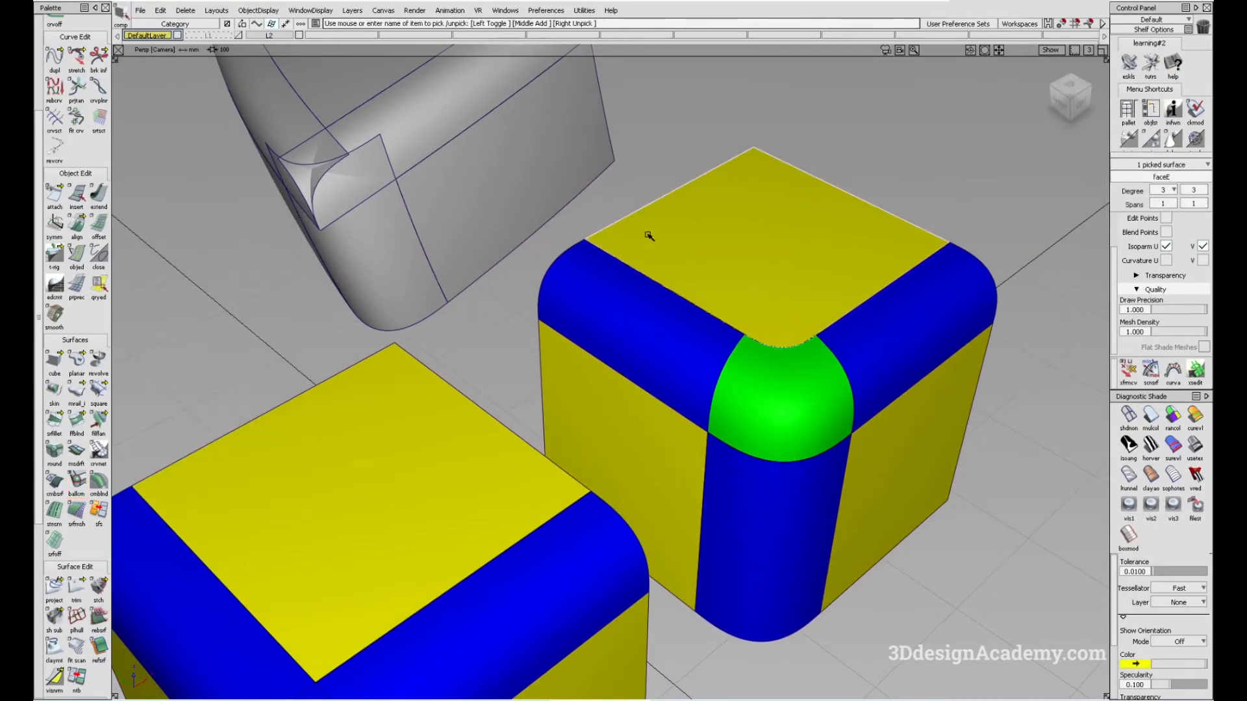
alt+shift+right_drag(698, 265, 539, 420)
ctrl+shift+drag(526, 407, 455, 201)
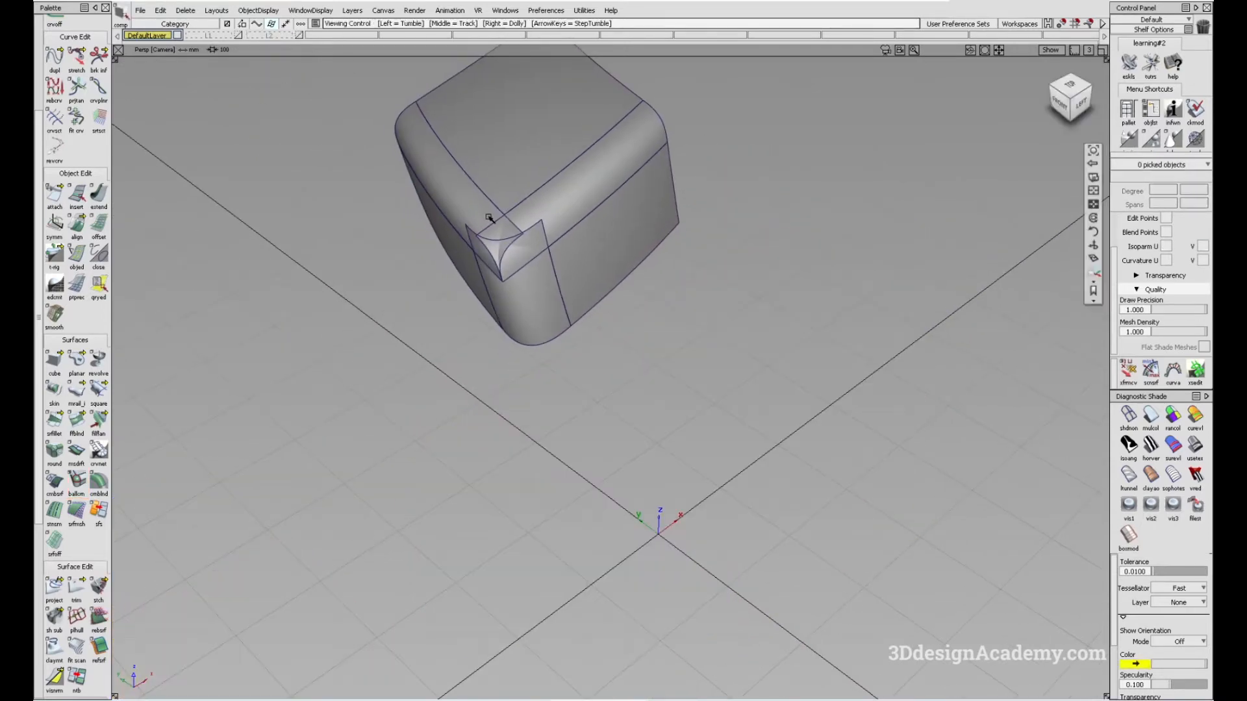
Step: Start a ball corner with the three fillets as transitional surfaces and the top face as the fourth primary surface
alt+shift+drag(496, 217, 593, 240)
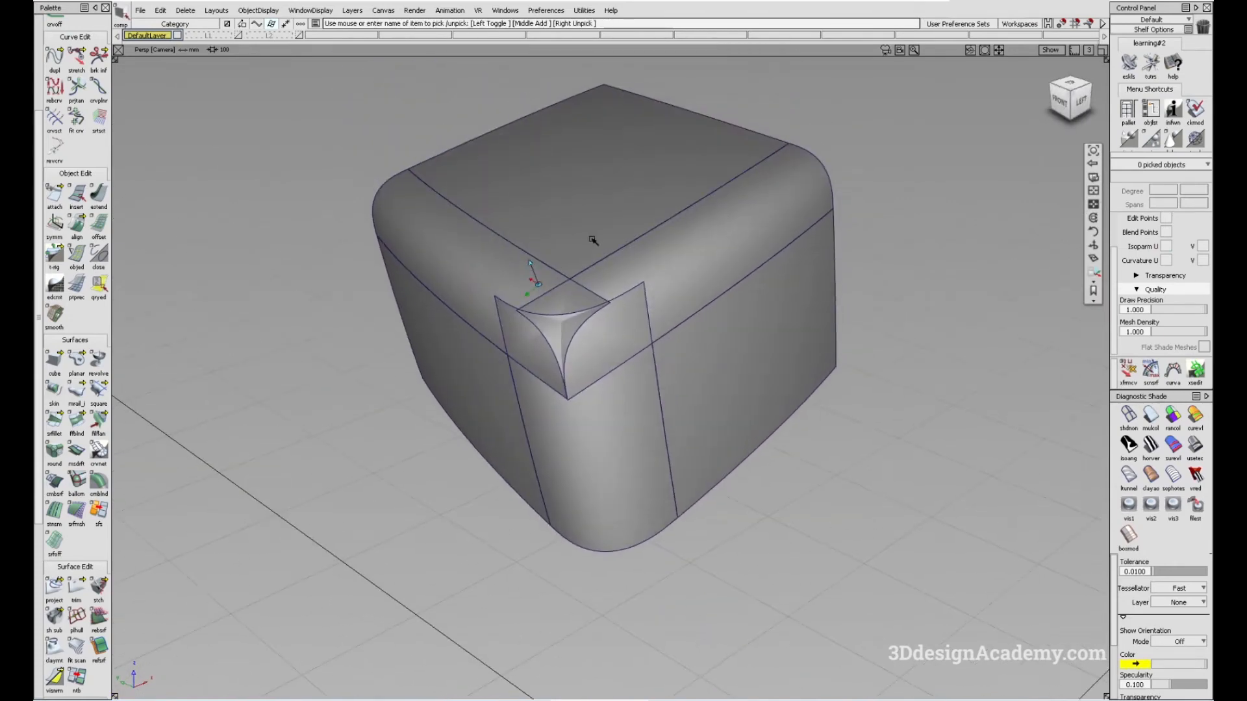
click(76, 418)
click(77, 482)
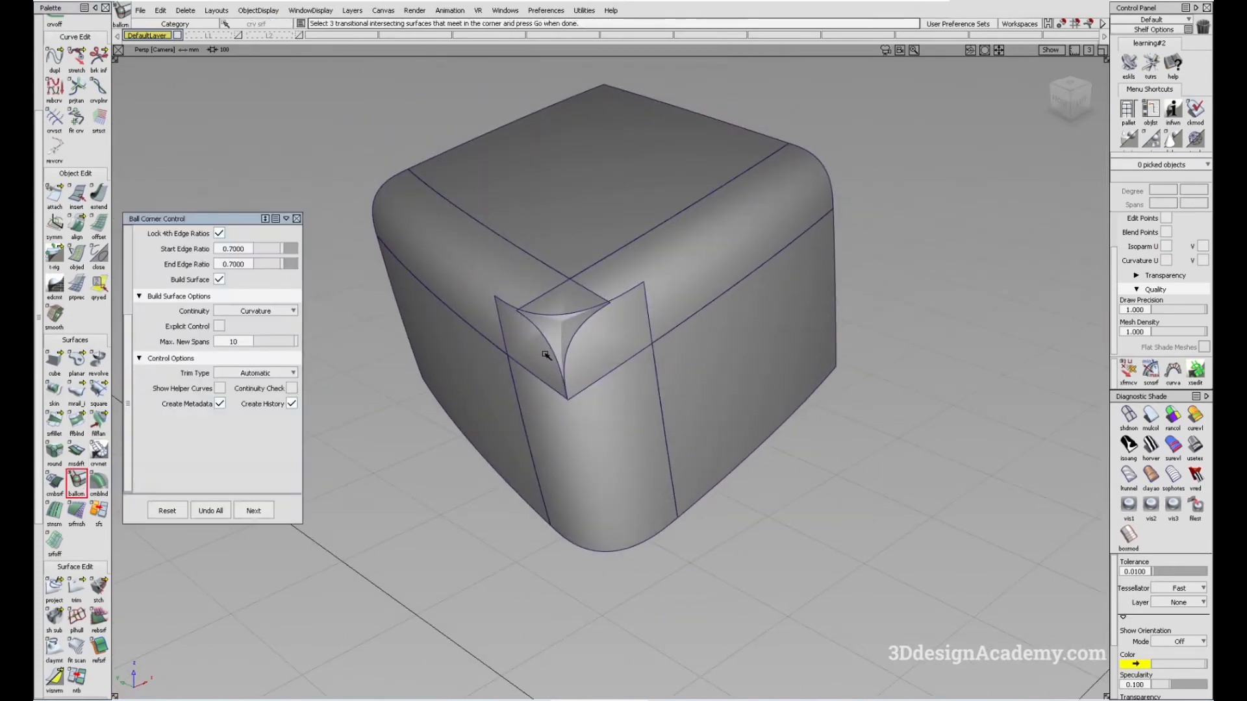
click(512, 281)
click(674, 267)
click(637, 429)
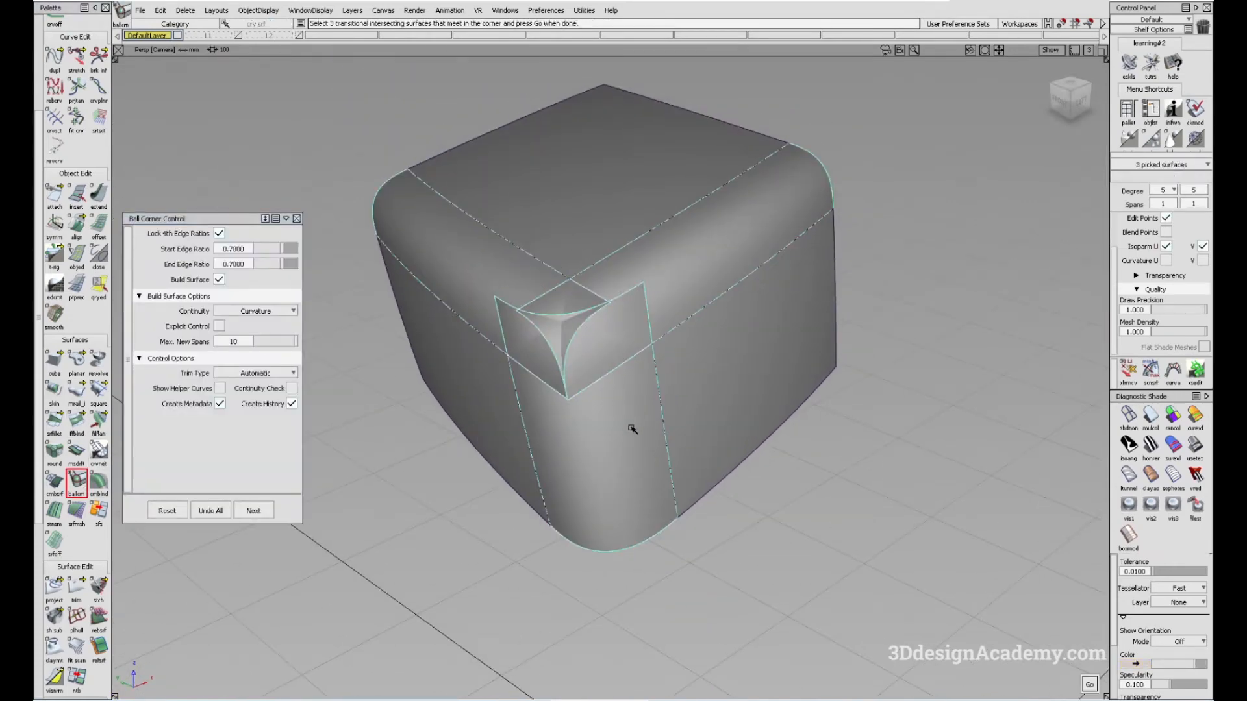
alt+shift+drag(637, 428, 690, 398)
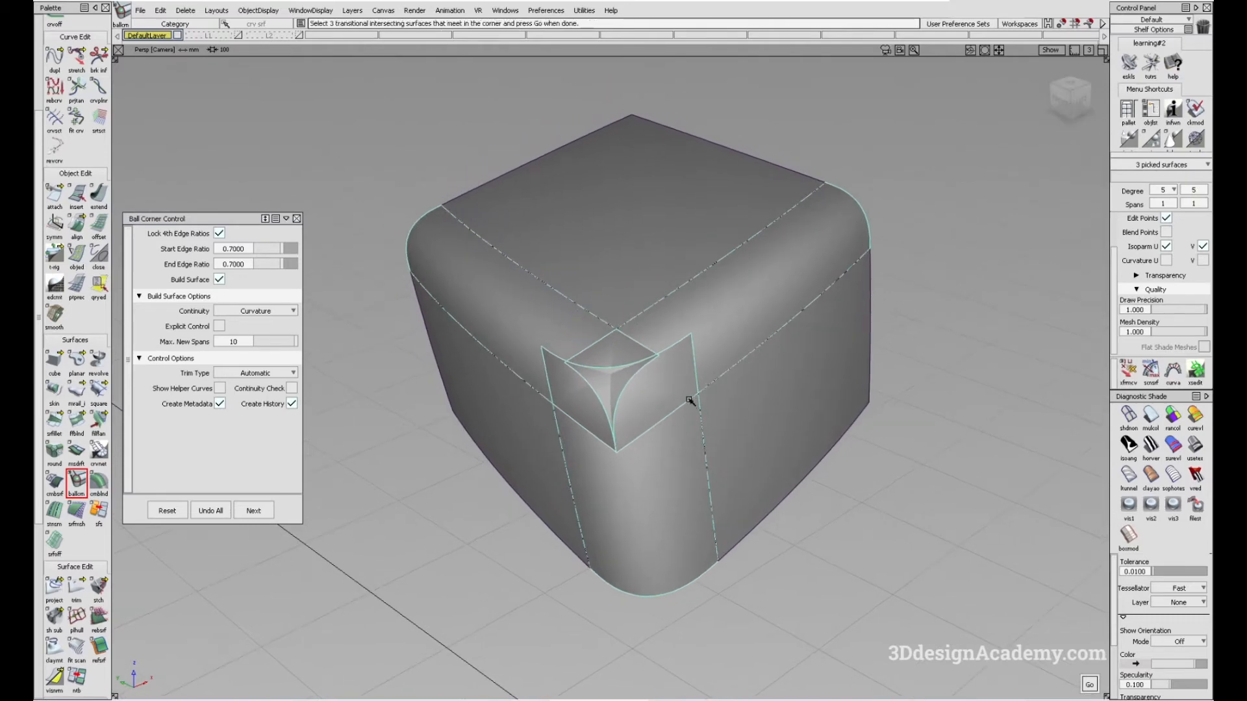
click(1089, 685)
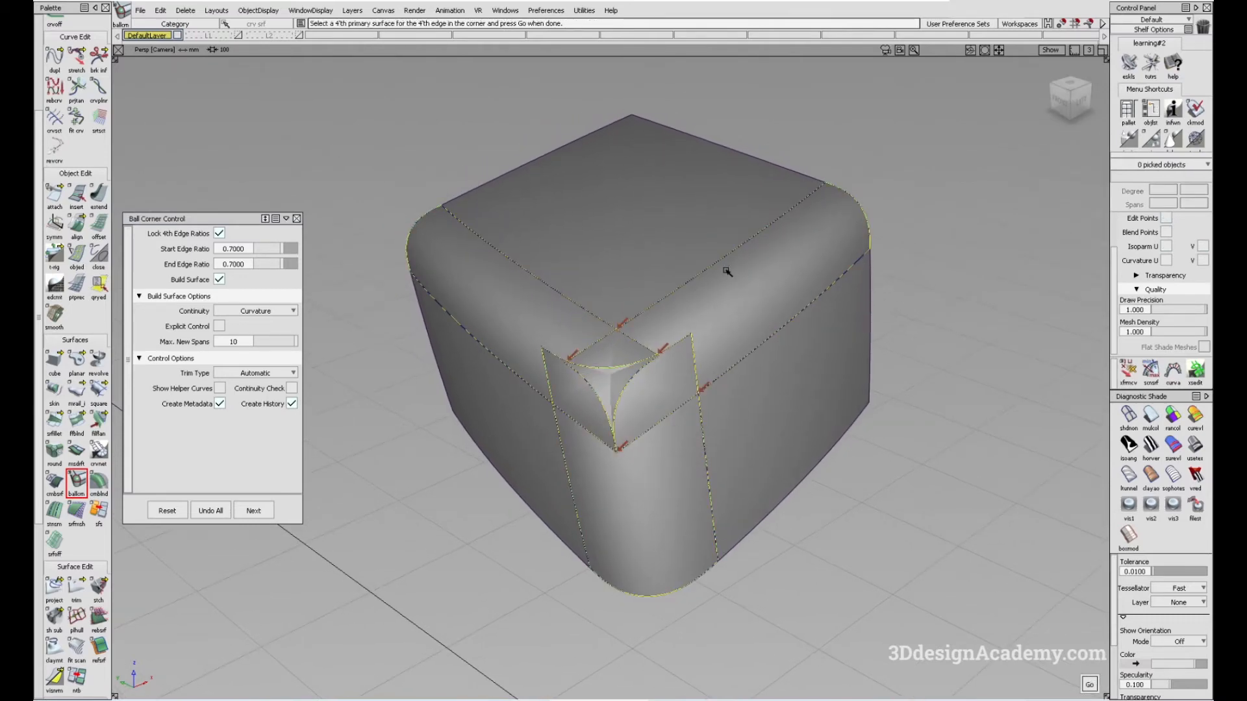
click(639, 252)
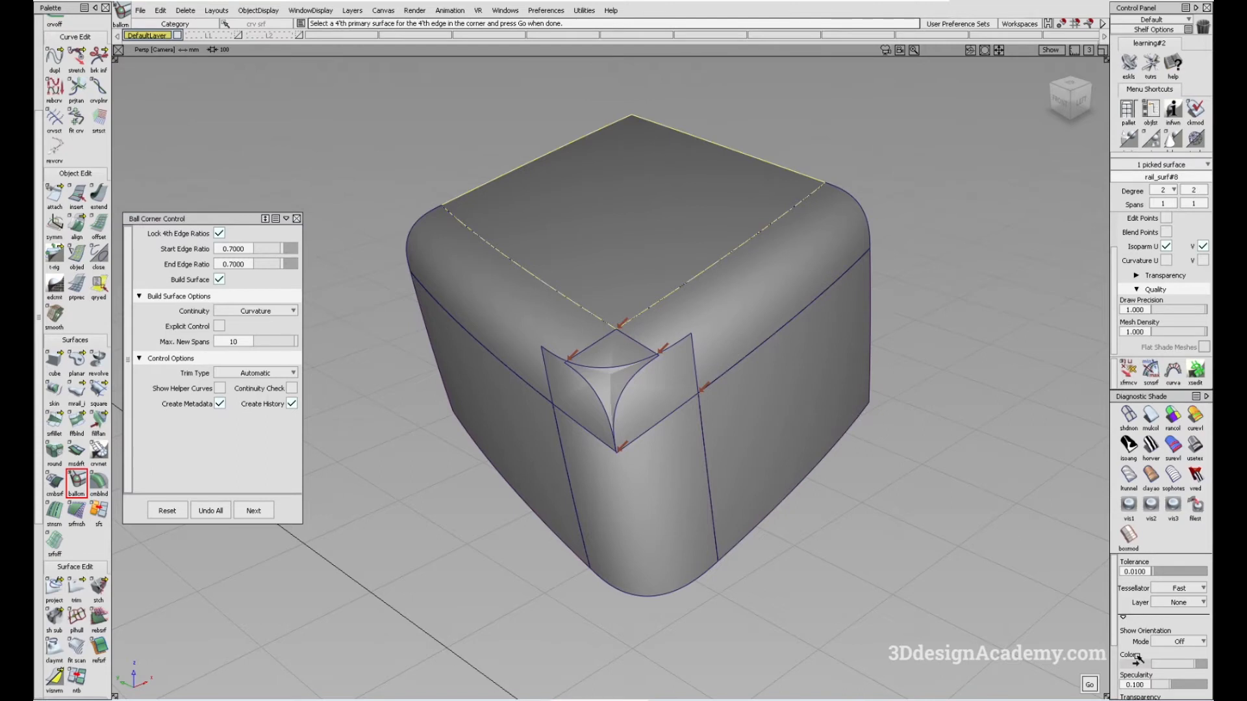
click(1090, 685)
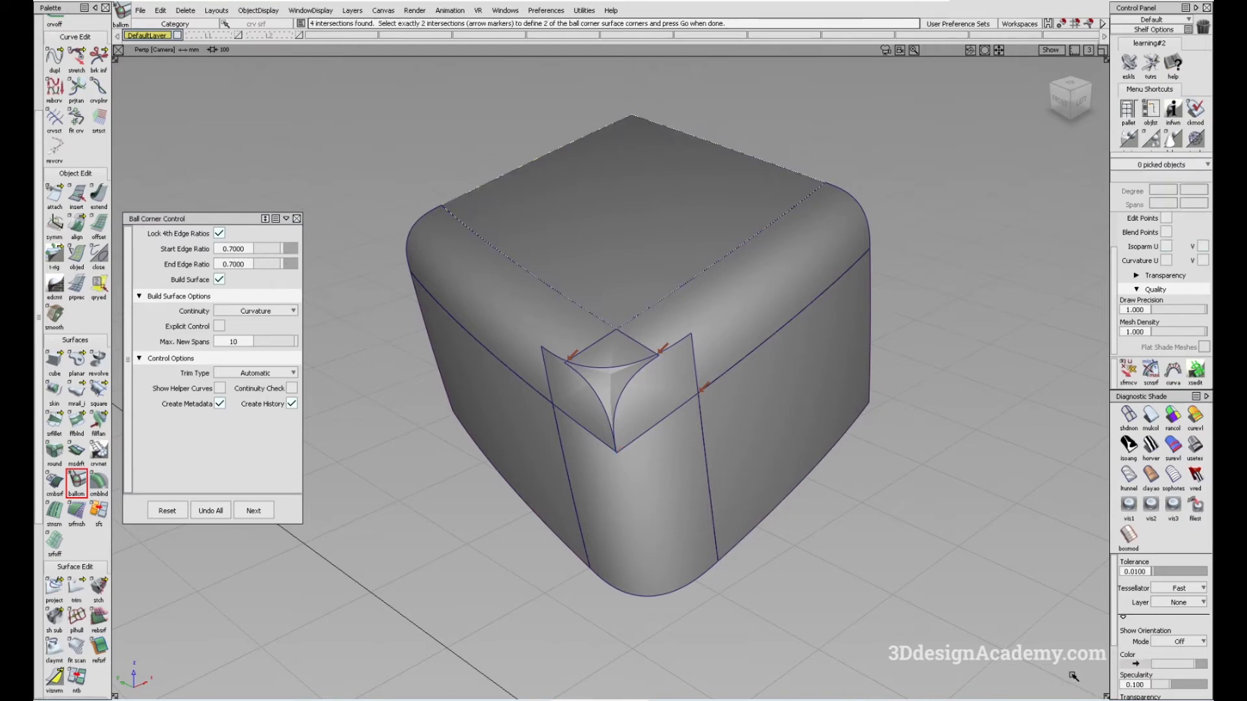
Step: Turn off the diagnostic shading and examine the four intersection markers around the corner in wireframe
click(1129, 418)
alt+shift+drag(633, 439, 658, 404)
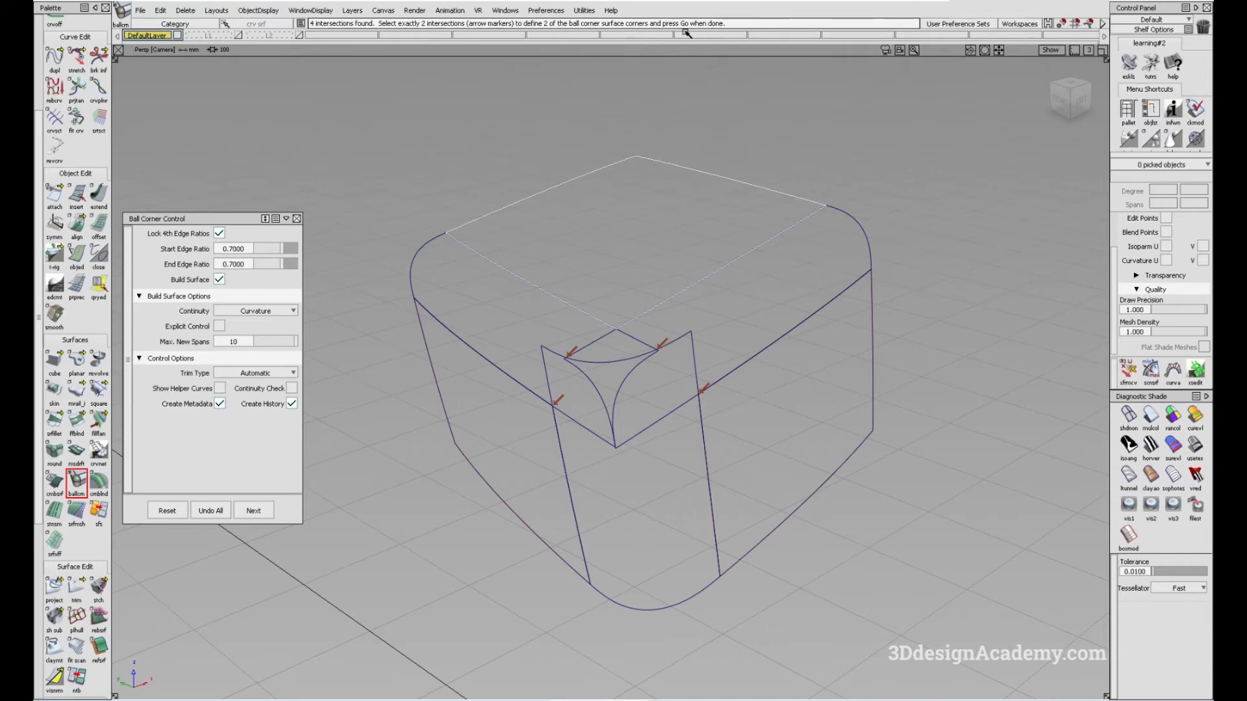
alt+shift+drag(637, 359, 643, 314)
alt+shift+right_drag(643, 314, 637, 361)
alt+shift+drag(637, 361, 643, 431)
alt+shift+right_drag(643, 431, 606, 342)
alt+shift+drag(606, 343, 631, 334)
alt+shift+right_drag(632, 334, 675, 365)
alt+shift+drag(676, 365, 710, 359)
alt+shift+middle_drag(710, 359, 684, 335)
alt+shift+drag(684, 336, 585, 351)
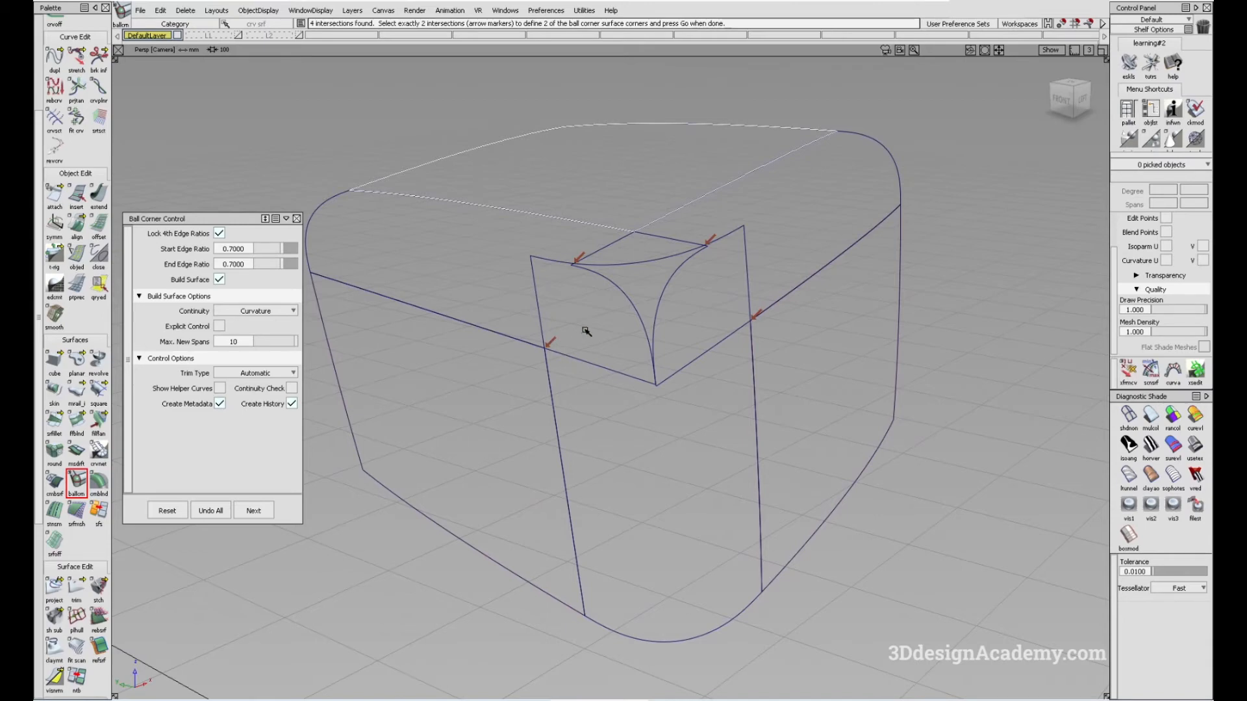
alt+shift+drag(587, 367, 592, 259)
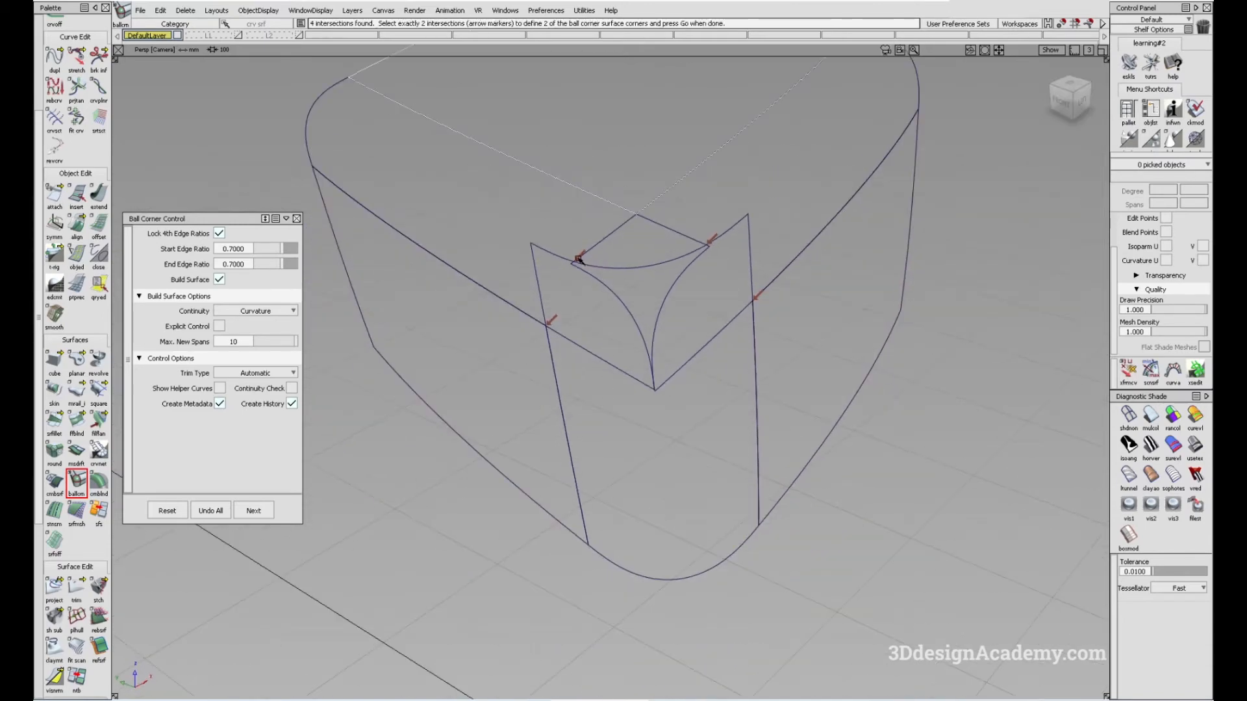
alt+shift+right_drag(592, 260, 590, 273)
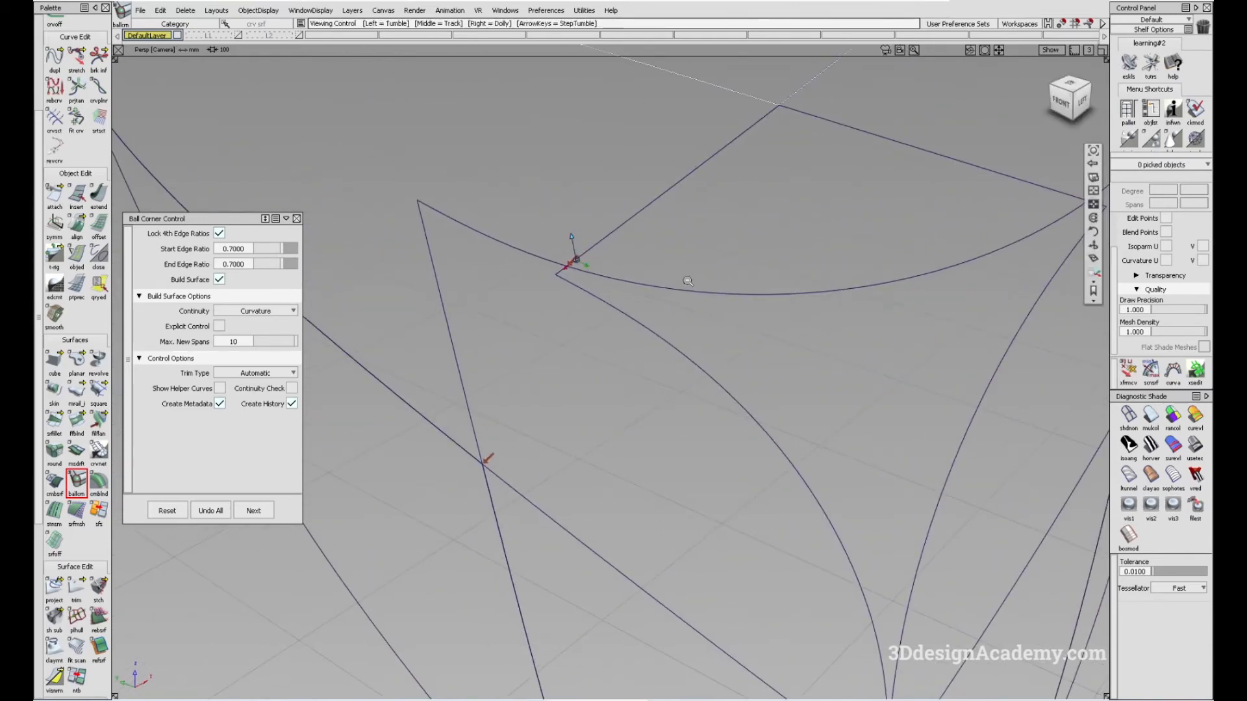
alt+shift+right_drag(690, 281, 564, 291)
Step: Choose the two intersections on the vertical fillet's side edges as corner points and build the ball corner surface
alt+shift+drag(553, 332, 525, 304)
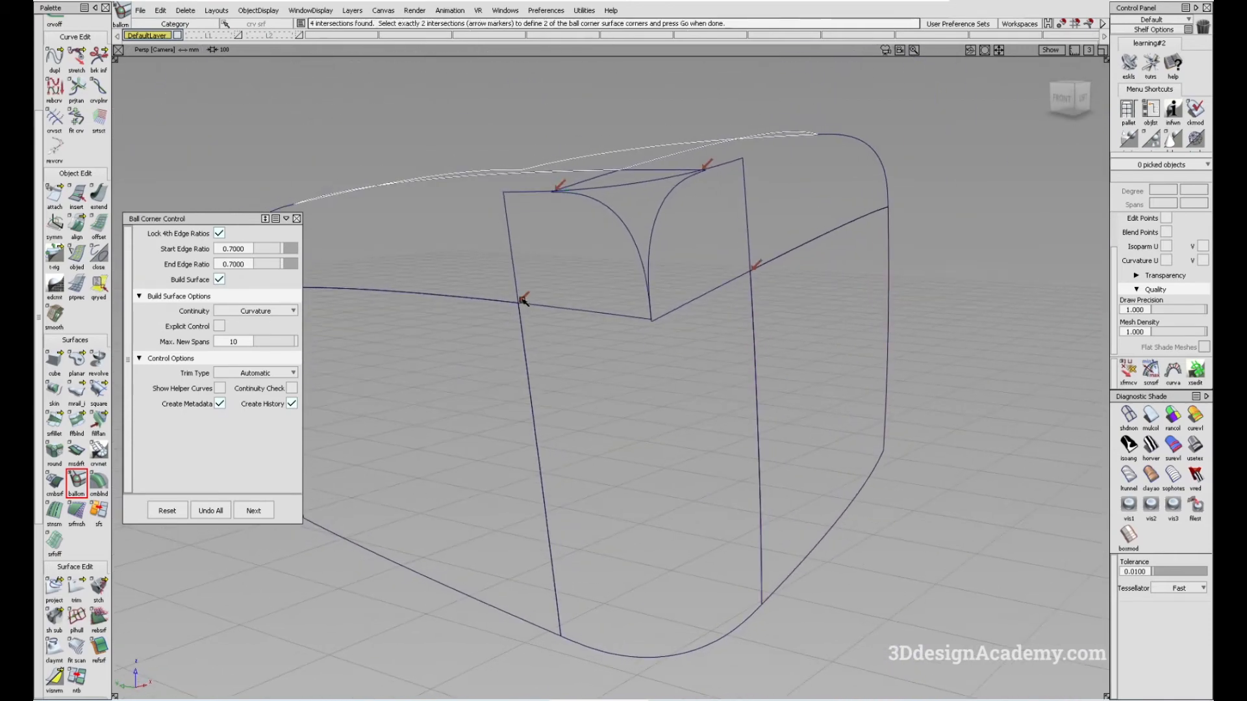
click(756, 268)
alt+shift+drag(793, 192, 740, 251)
alt+shift+drag(538, 278, 532, 297)
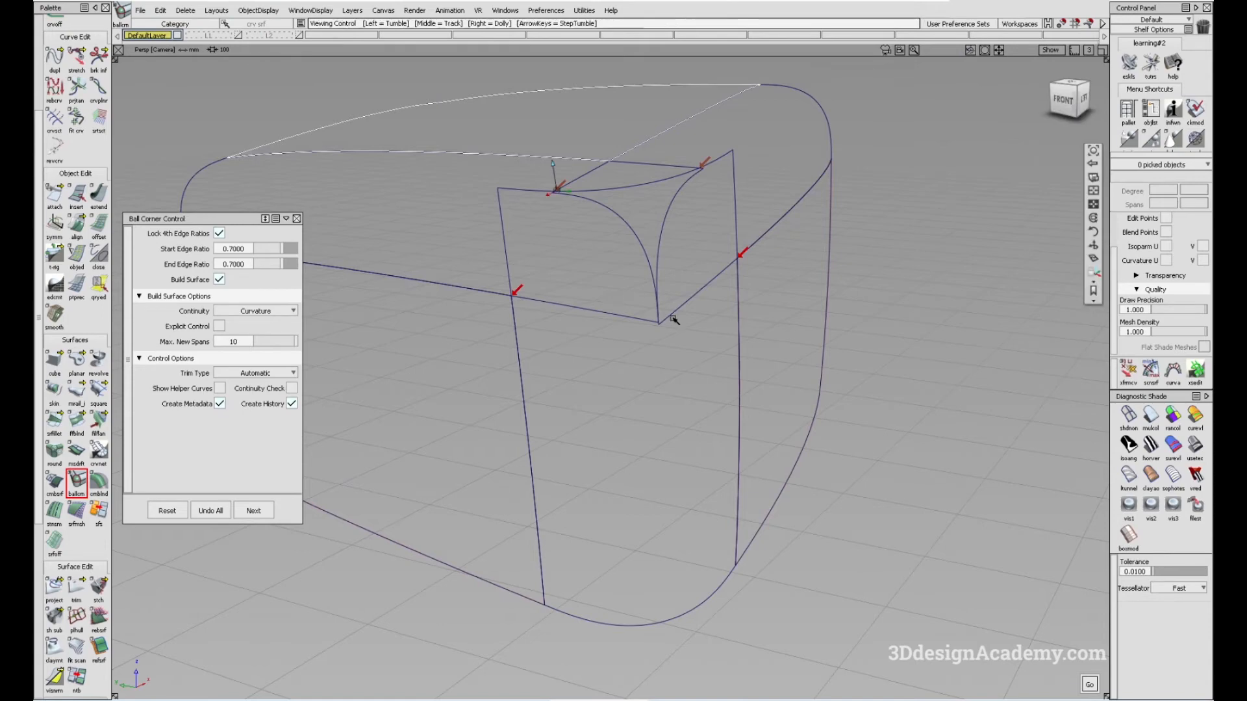
alt+shift+drag(668, 314, 531, 290)
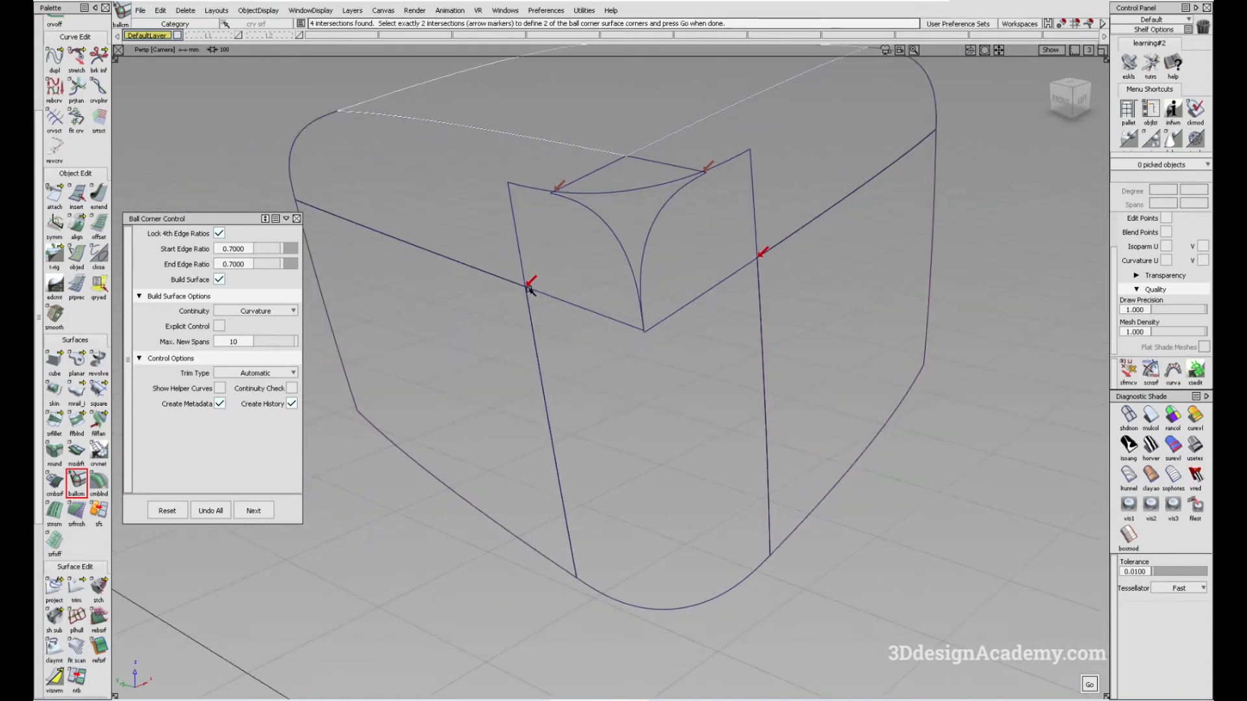
click(1090, 685)
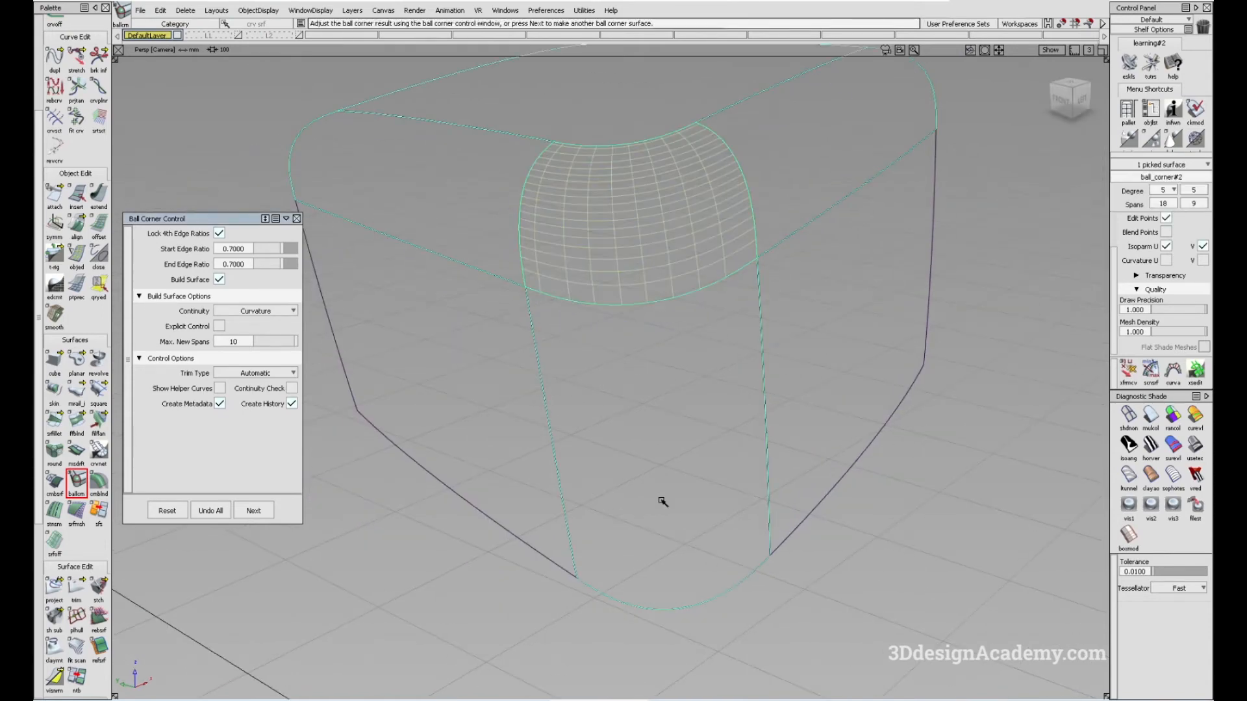
Step: Apply multi-colour diagnostic shading to the model and view the new ball corner from the front and above
alt+shift+drag(684, 286, 1073, 414)
click(1148, 419)
ctrl+shift+right_drag(810, 473, 695, 380)
mouse_move(715, 429)
alt+shift+mouse_down()
mouse_move(706, 403)
mouse_move(645, 348)
mouse_move(457, 334)
mouse_move(702, 341)
mouse_move(656, 351)
mouse_move(688, 448)
alt+shift+mouse_up()
ctrl+shift+right_drag(738, 481, 640, 383)
alt+shift+drag(649, 350, 655, 372)
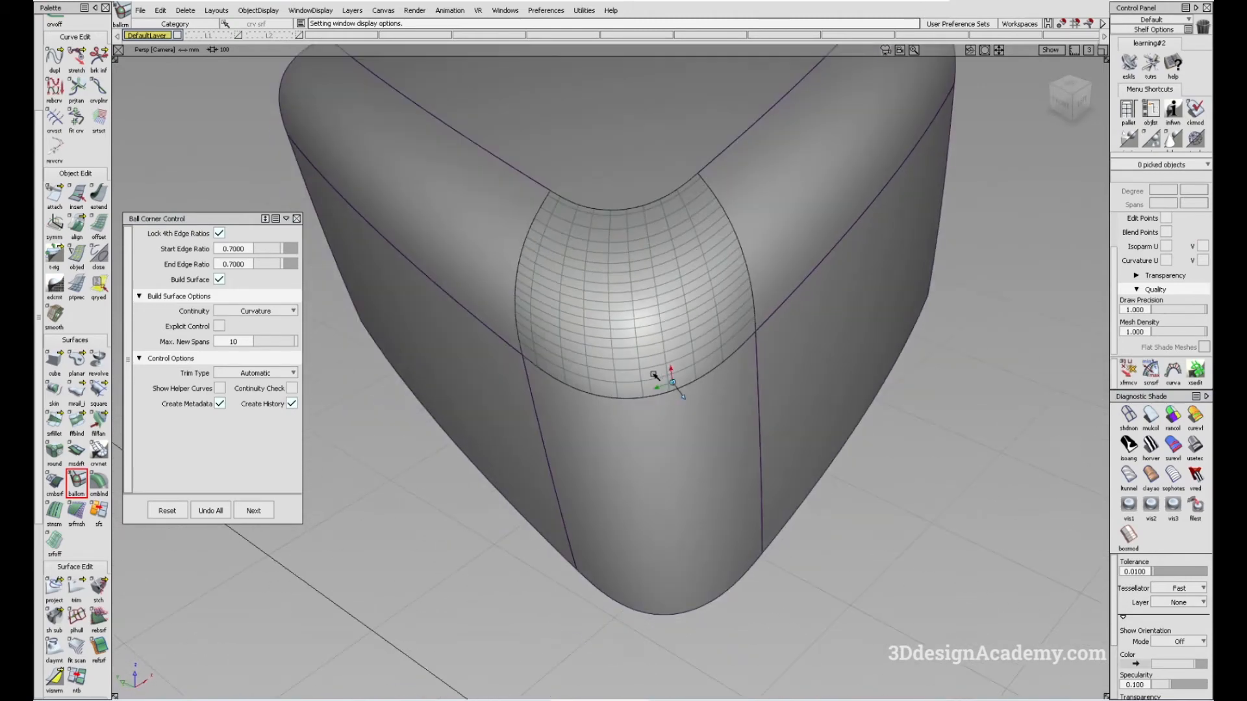
Step: Examine the ball corner's isoparms and control vertices to judge how dense the surface is
ctrl+shift+drag(797, 307, 662, 335)
click(653, 337)
alt+shift+drag(633, 382, 669, 399)
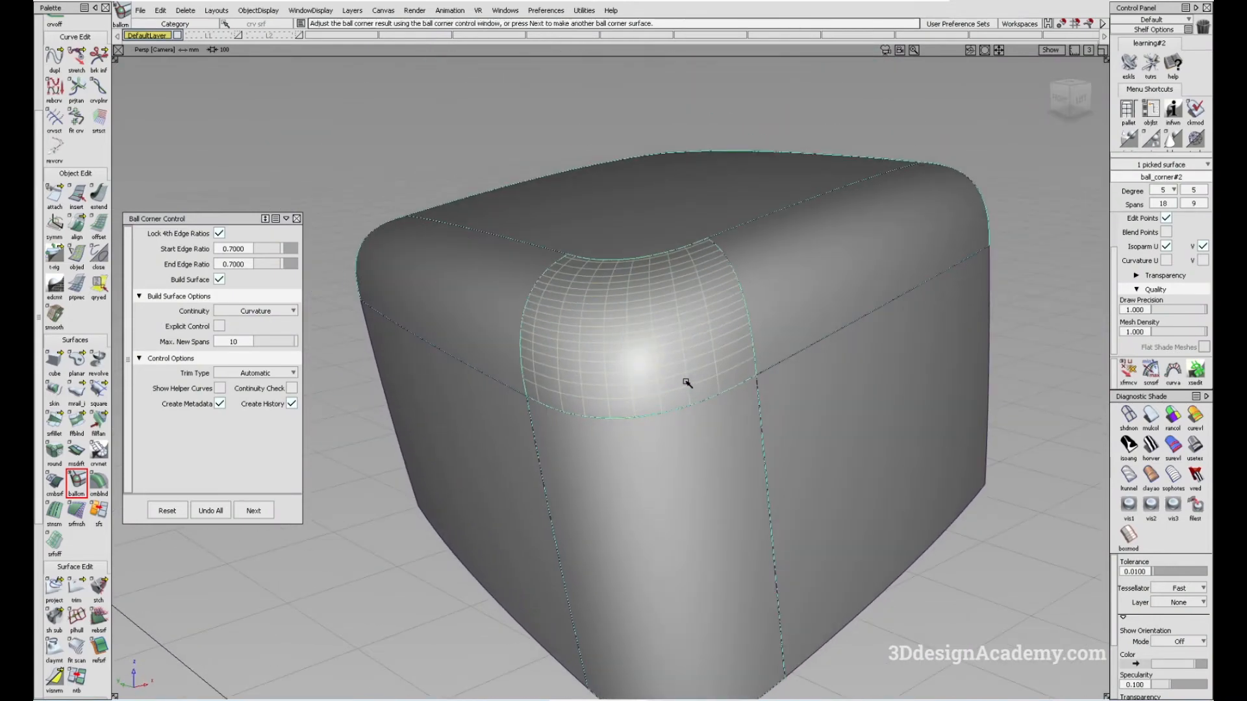
alt+shift+drag(636, 386, 649, 396)
mouse_move(563, 343)
ctrl+shift+mouse_down()
mouse_move(658, 386)
mouse_move(638, 376)
ctrl+shift+mouse_up()
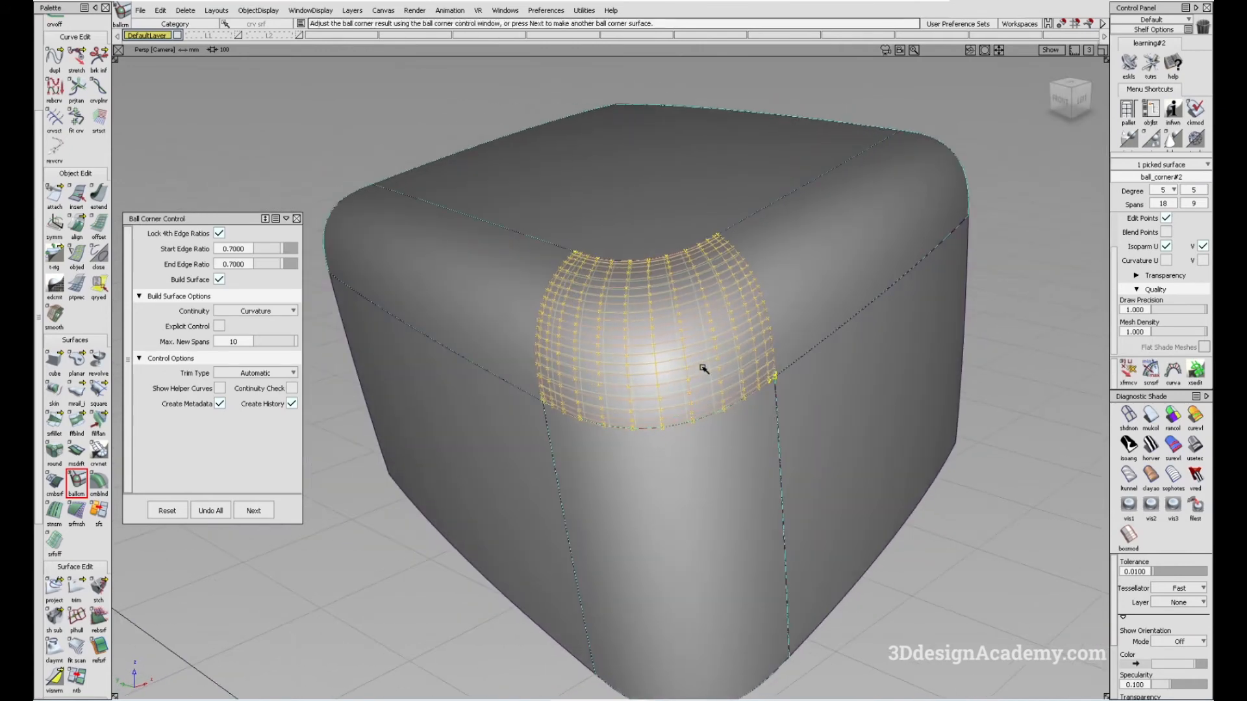
ctrl+shift+right_drag(604, 376, 675, 406)
ctrl+shift+drag(664, 471, 784, 344)
click(670, 364)
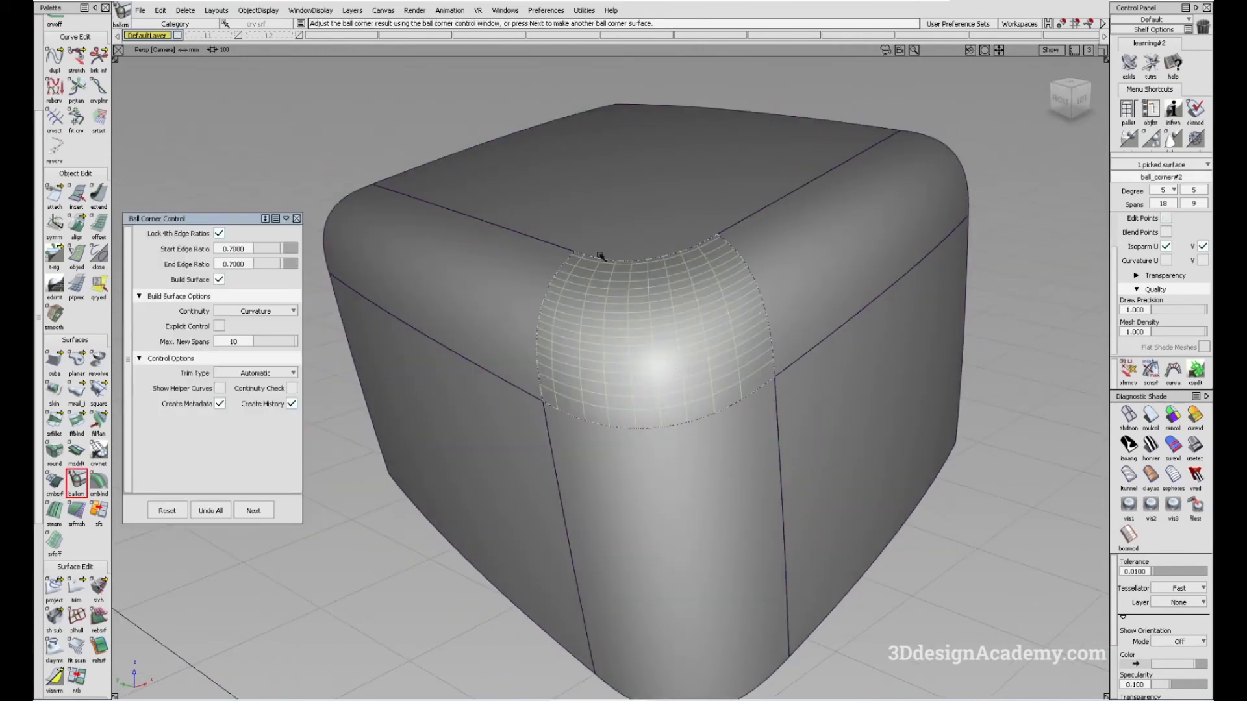
Step: Enable explicit control for the ball corner, with degree 5 and one span in both directions, and inspect its control vertices
click(220, 326)
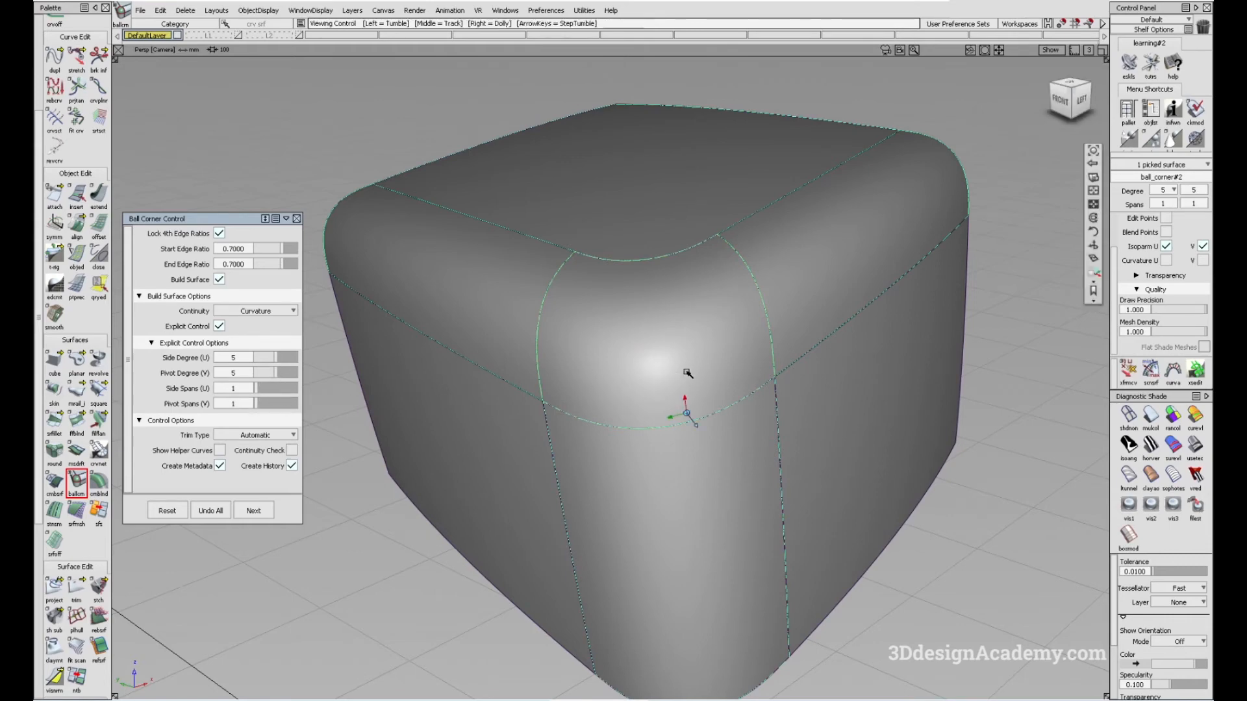
alt+shift+drag(687, 372, 726, 418)
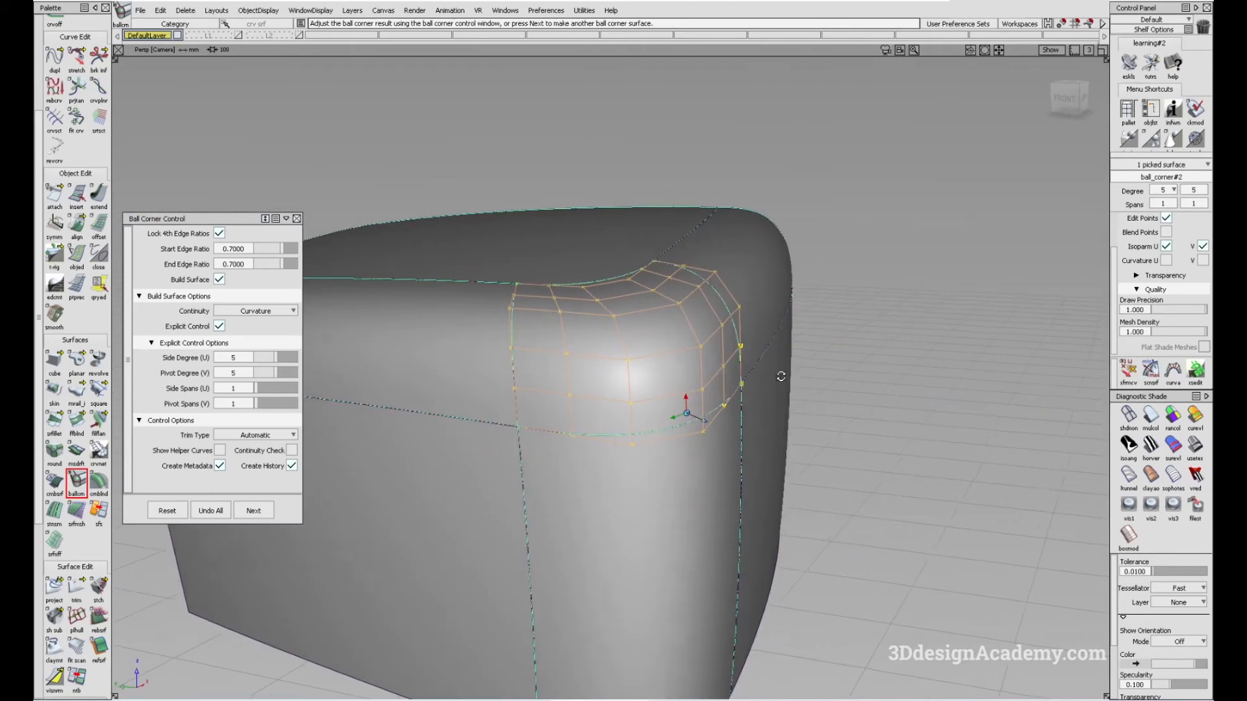
alt+shift+drag(782, 376, 734, 387)
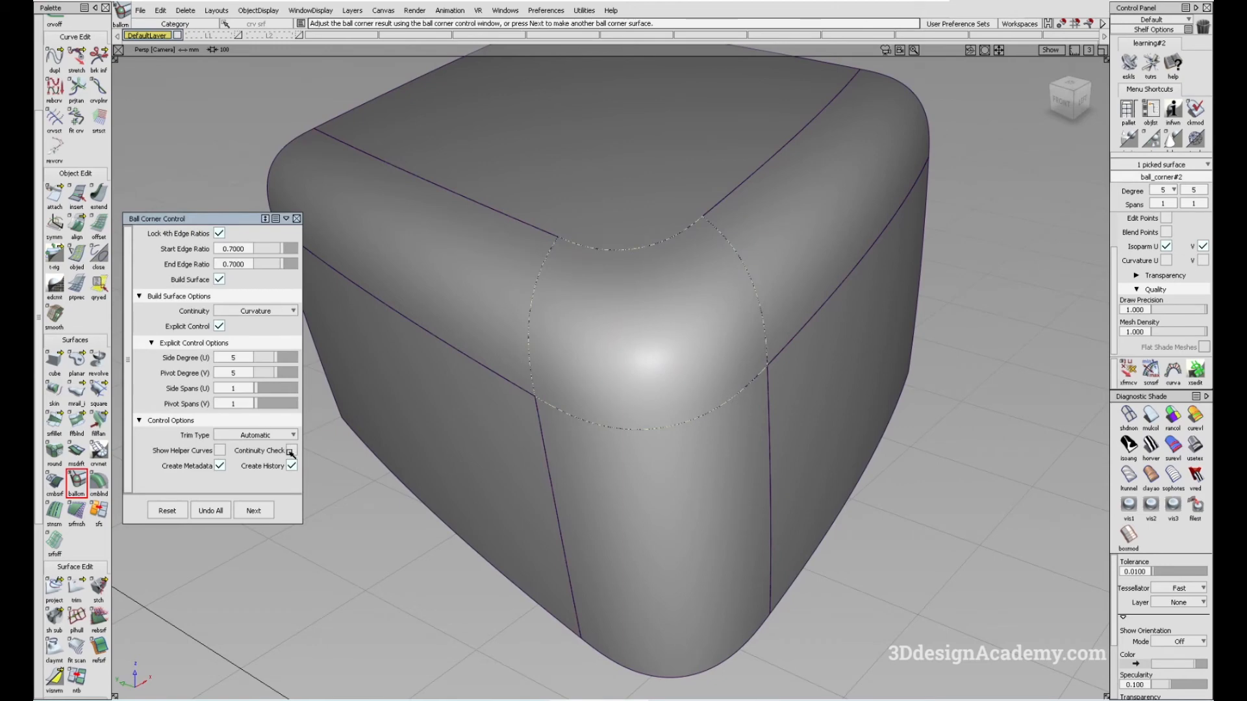
Step: Enable the continuity check on the ball corner and turn off the model's diagnostic shading
click(292, 450)
alt+shift+drag(448, 431, 651, 382)
mouse_move(683, 472)
ctrl+shift+mouse_down()
mouse_move(679, 380)
mouse_move(709, 391)
ctrl+shift+mouse_up()
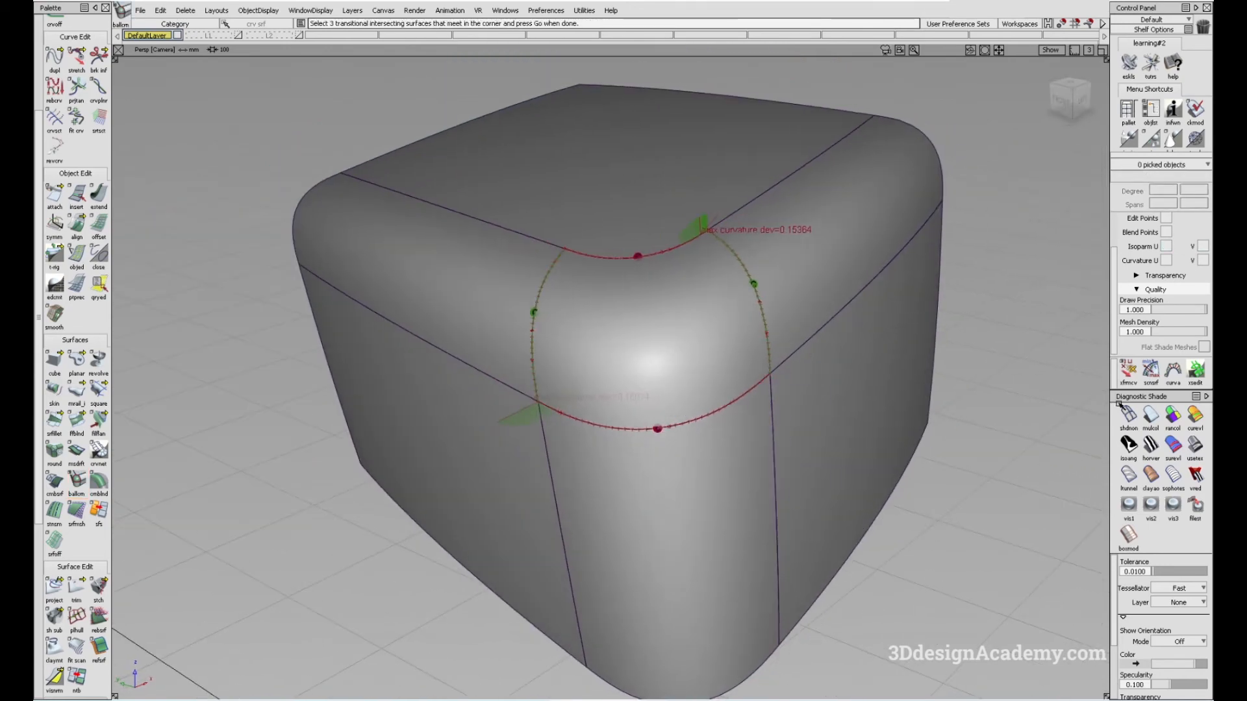
click(1130, 422)
alt+shift+drag(704, 311, 705, 261)
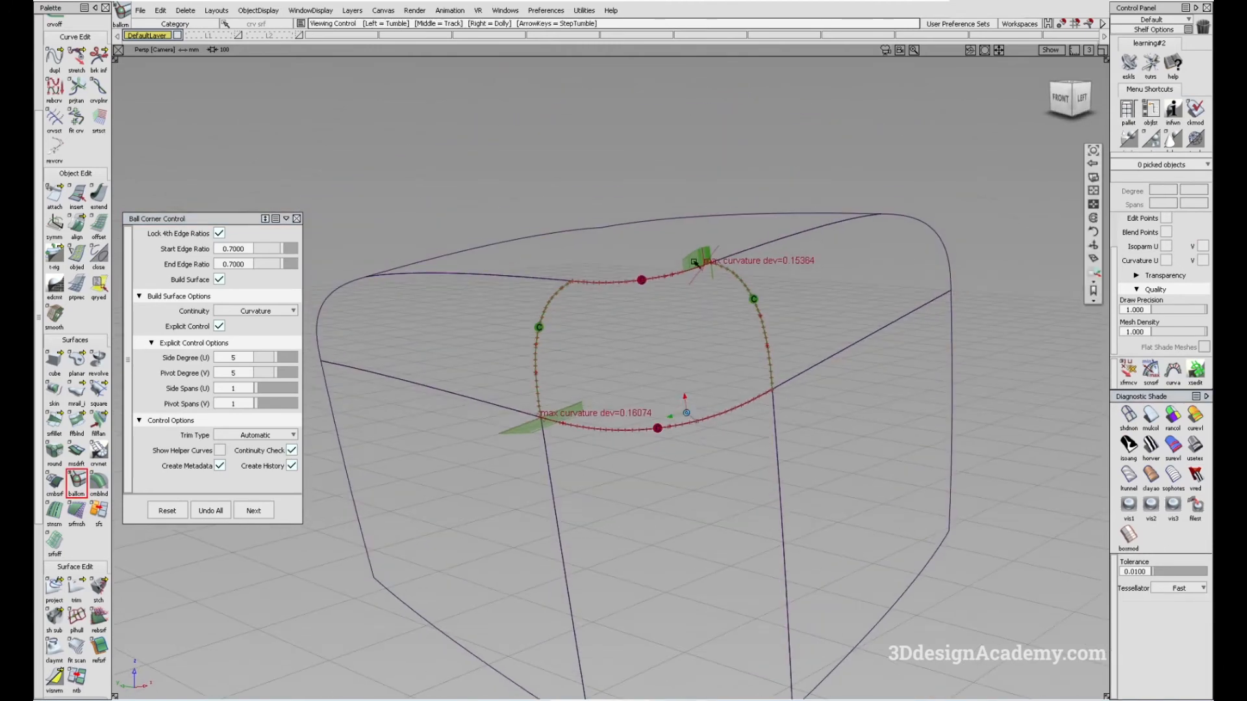
Step: Examine the curvature deviation combs and labels along the ball corner's edges
scroll(711, 267, up, 5)
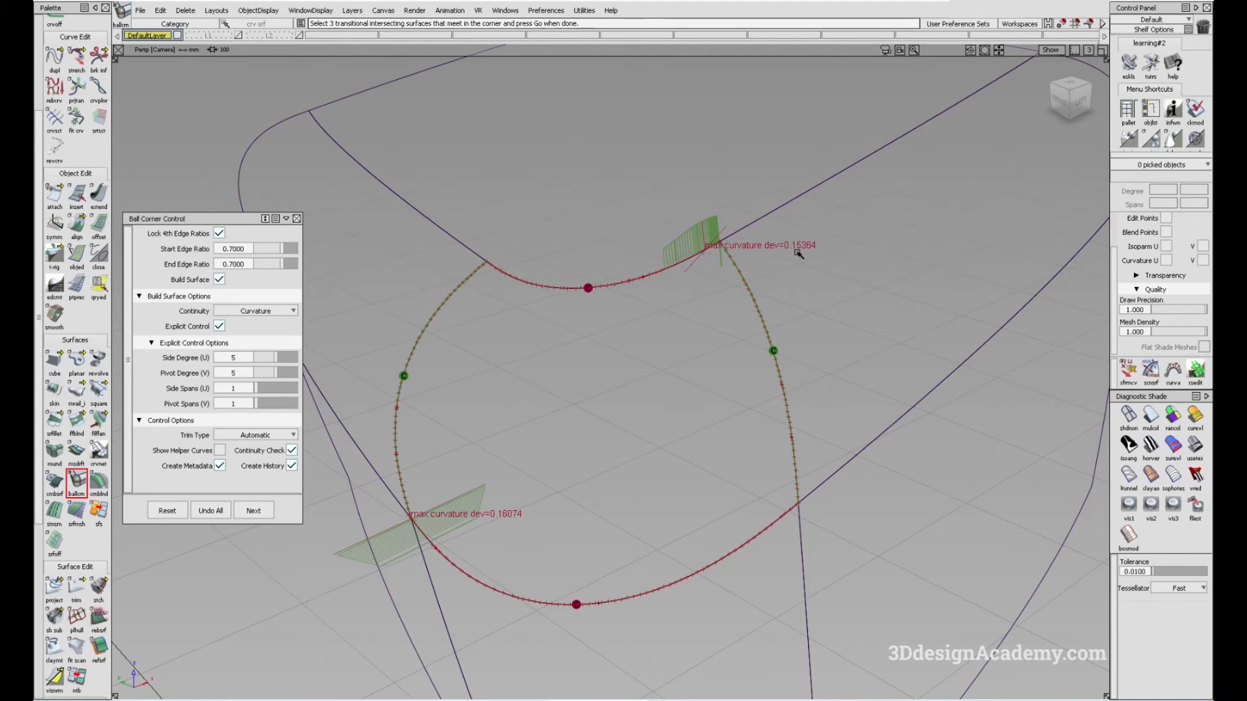
alt+shift+drag(506, 511, 650, 474)
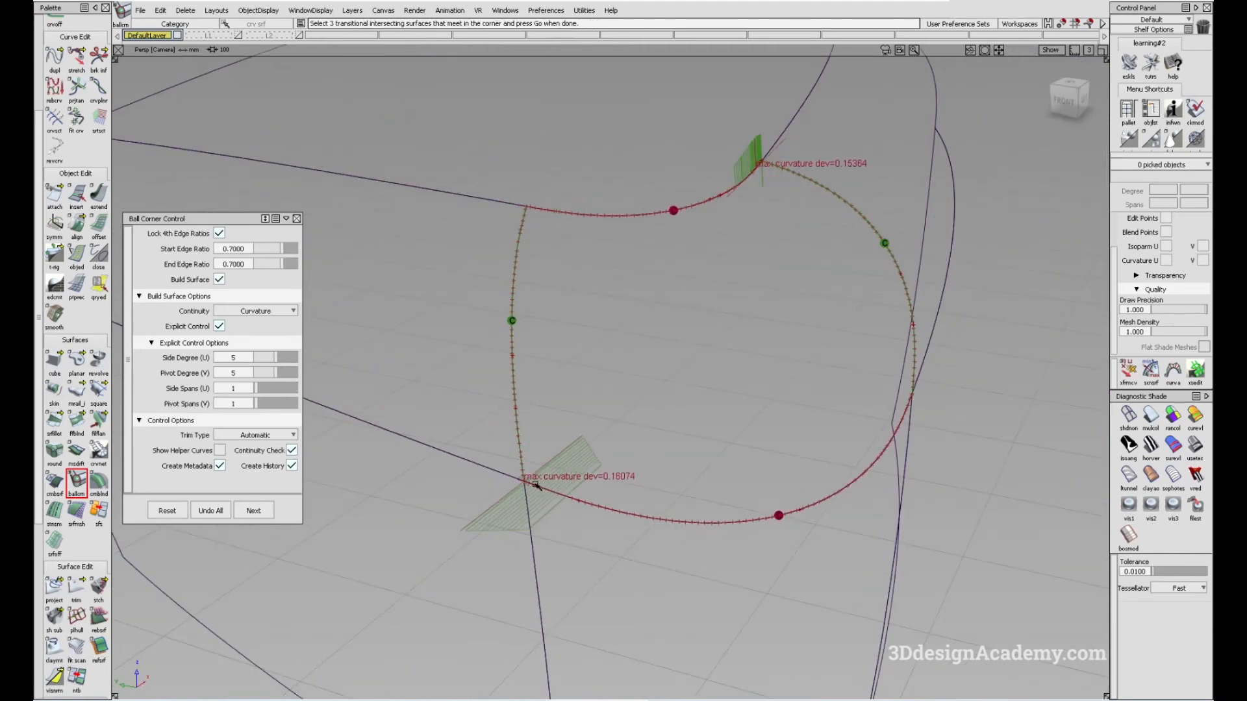
alt+shift+right_drag(672, 467, 637, 454)
alt+shift+drag(637, 454, 301, 206)
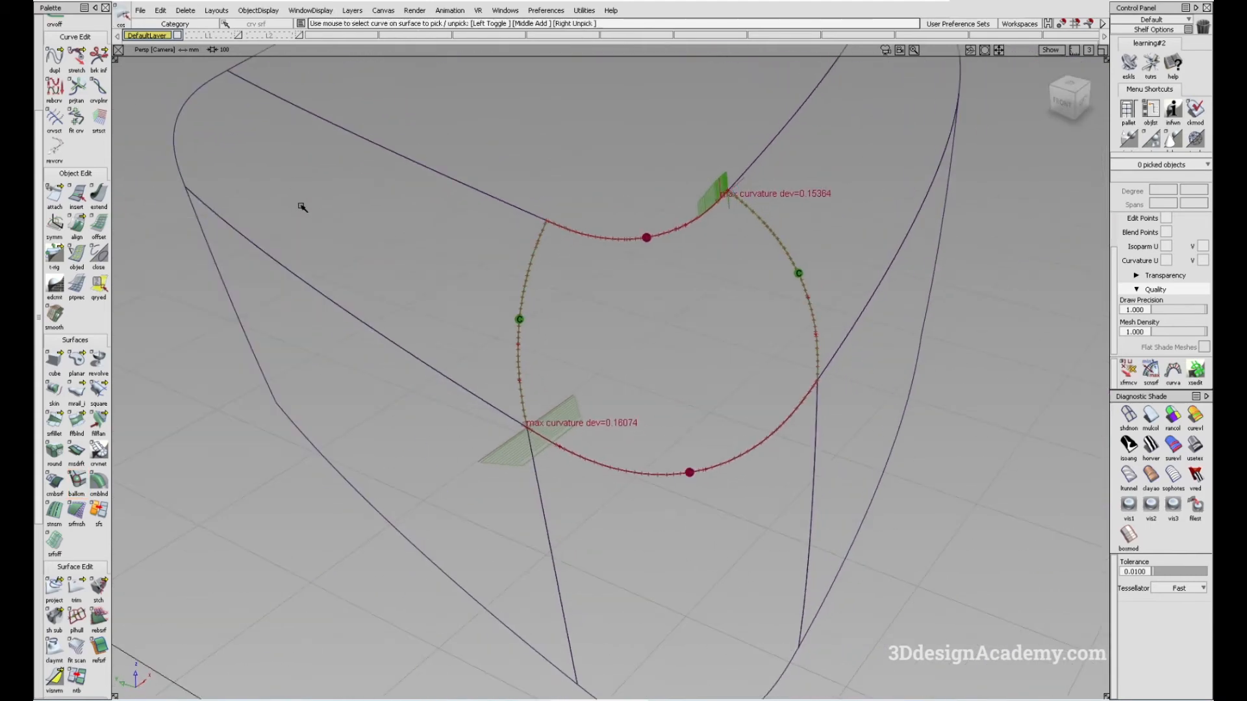
alt+shift+middle_drag(622, 316, 543, 325)
alt+shift+drag(747, 318, 699, 315)
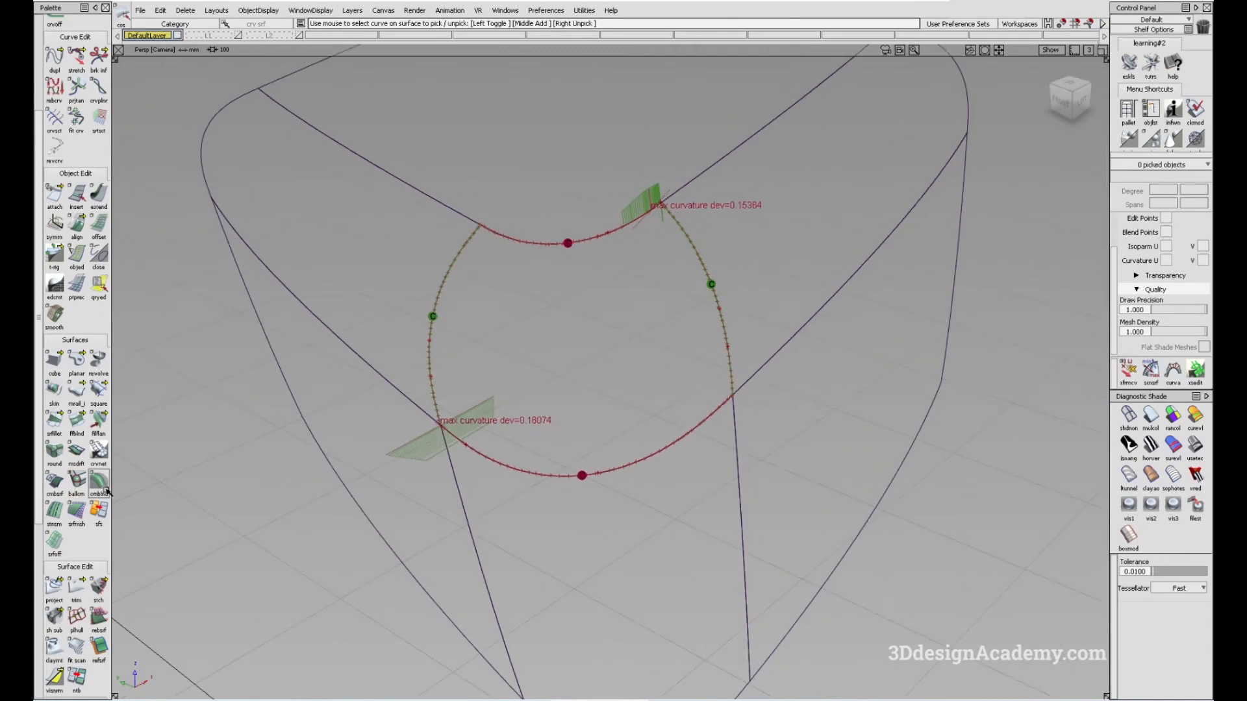
Step: Reset the Surface Continuity options to their defaults and start the Surface Continuity tool
scroll(73, 389, down, 5)
scroll(75, 571, down, 3)
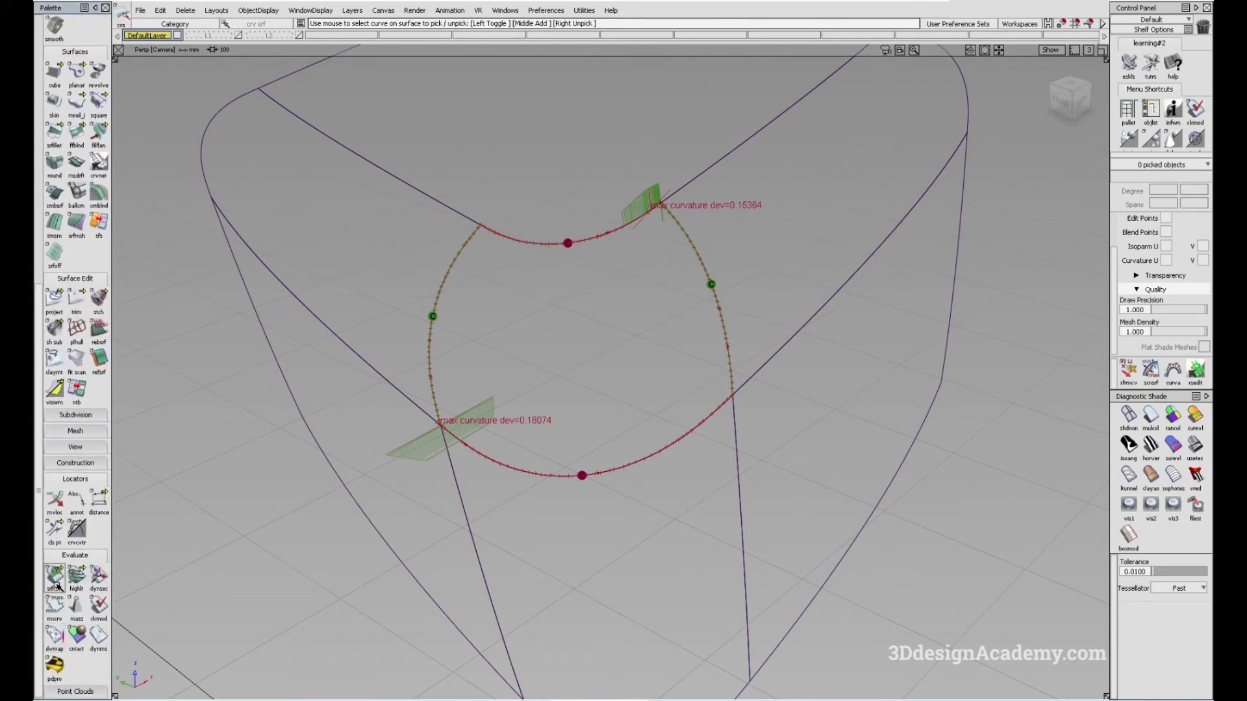
double_click(54, 575)
click(593, 397)
click(713, 394)
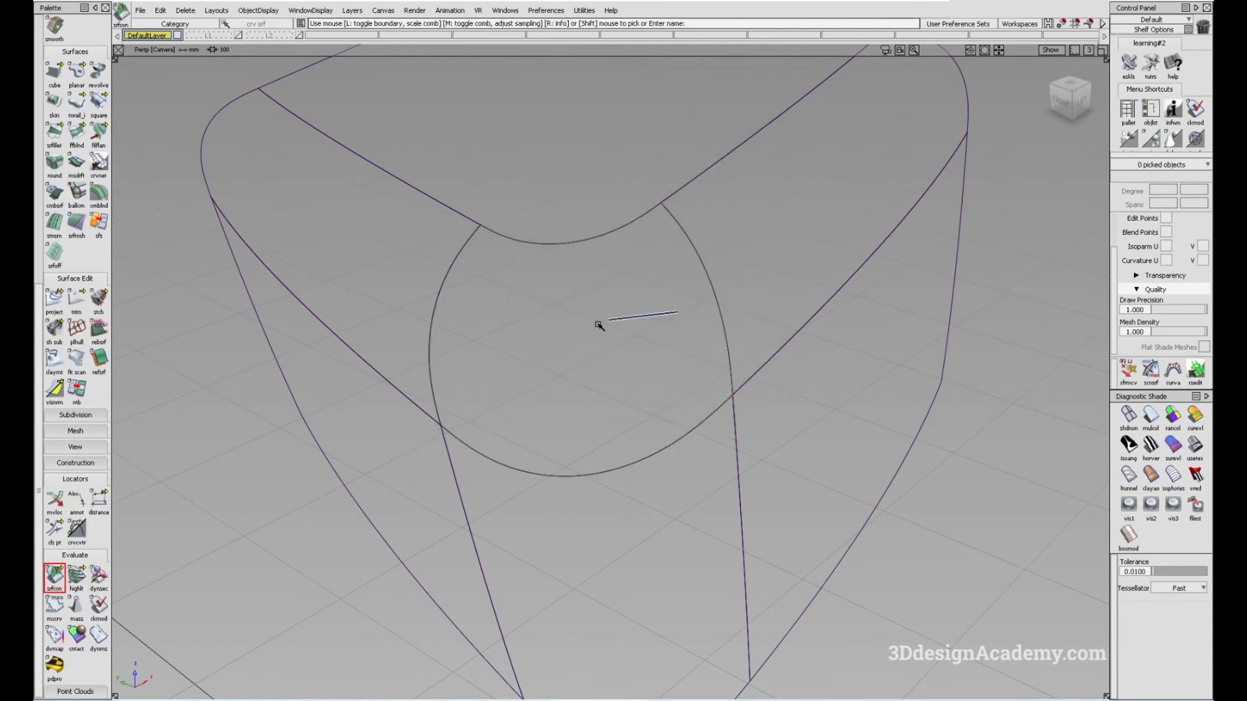
Step: Reopen the ball corner for editing, switch its continuity check back on, and close its control window
key(ctrl+q)
click(291, 450)
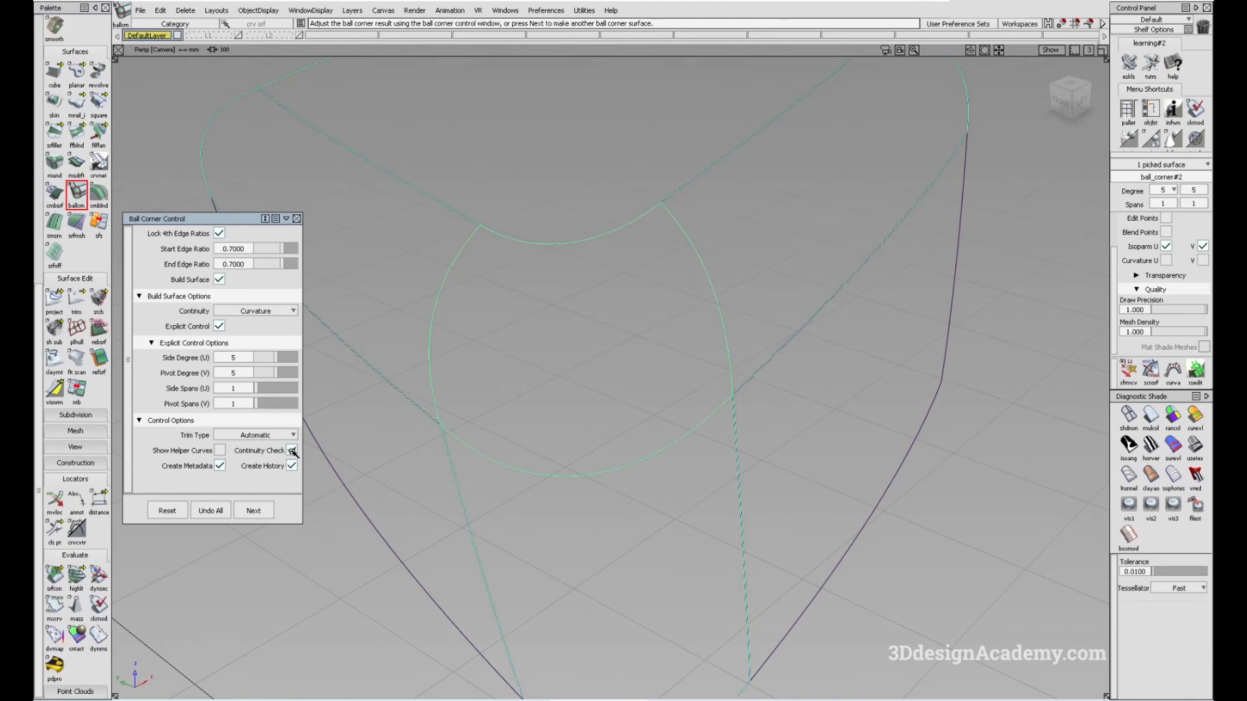
click(586, 409)
alt+shift+drag(589, 388, 589, 361)
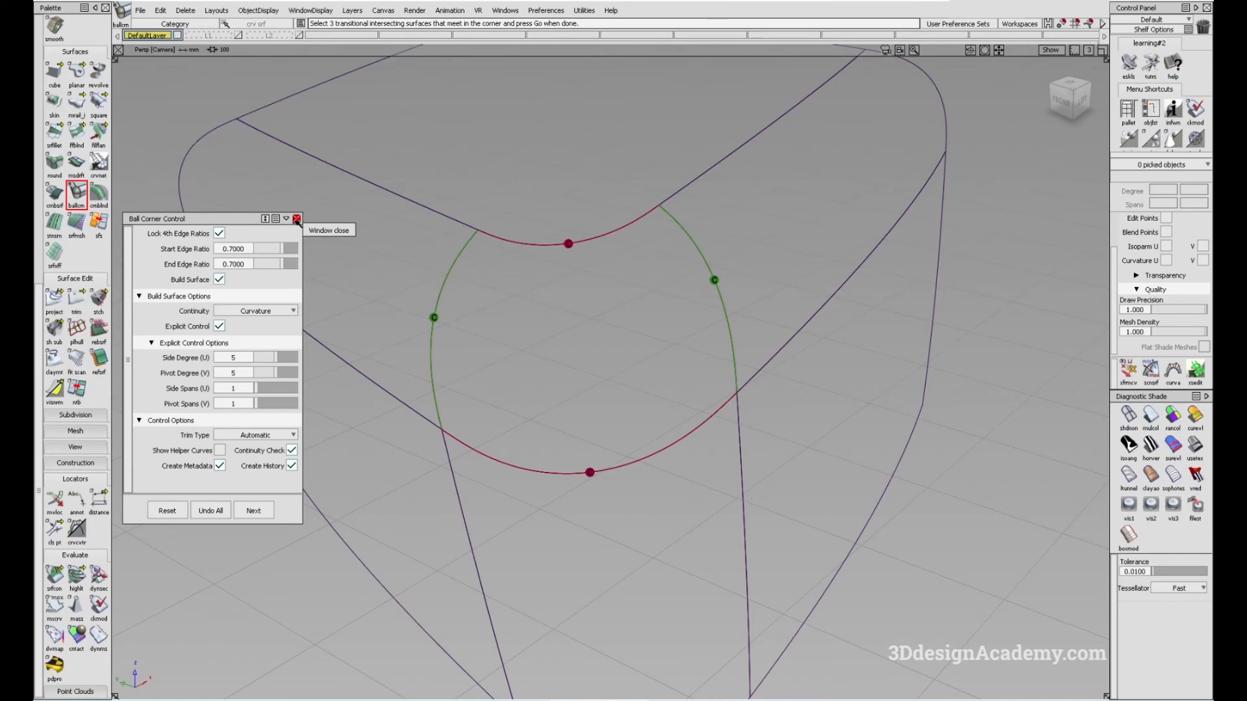
click(297, 219)
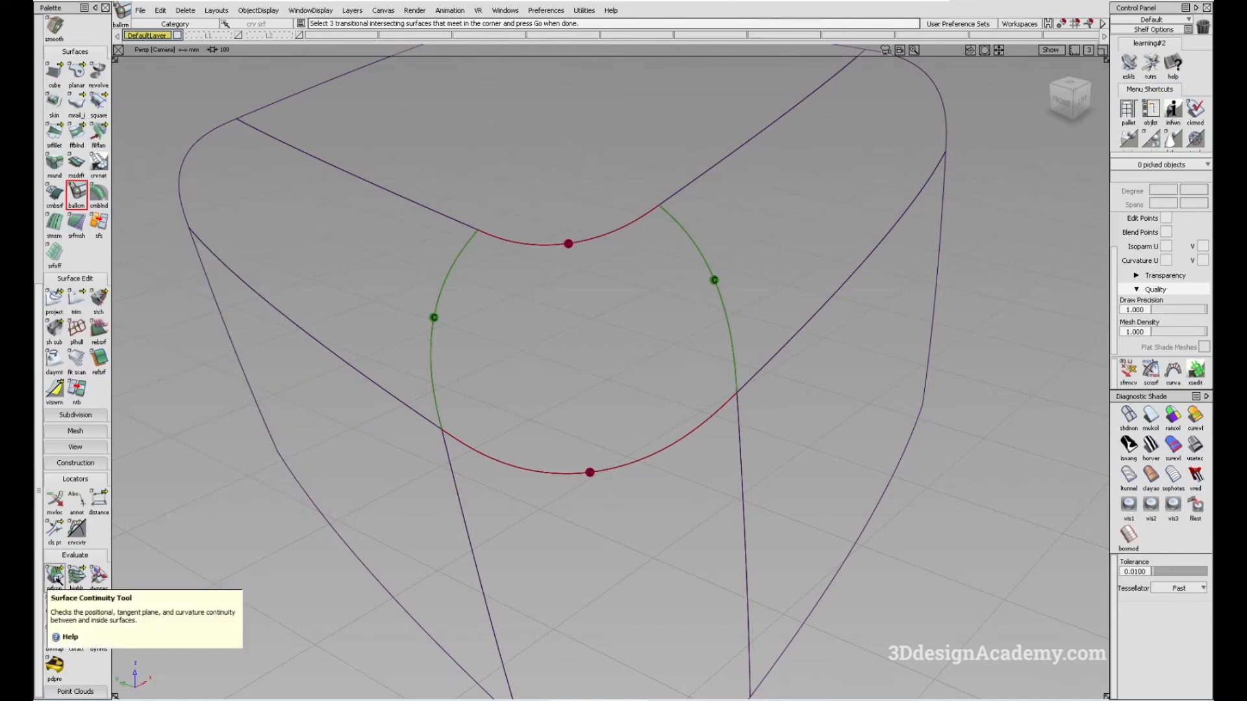
Step: Turn on maximum labels and combs for the G2 surface continuity check and apply it to the ball corner's four edges
double_click(56, 578)
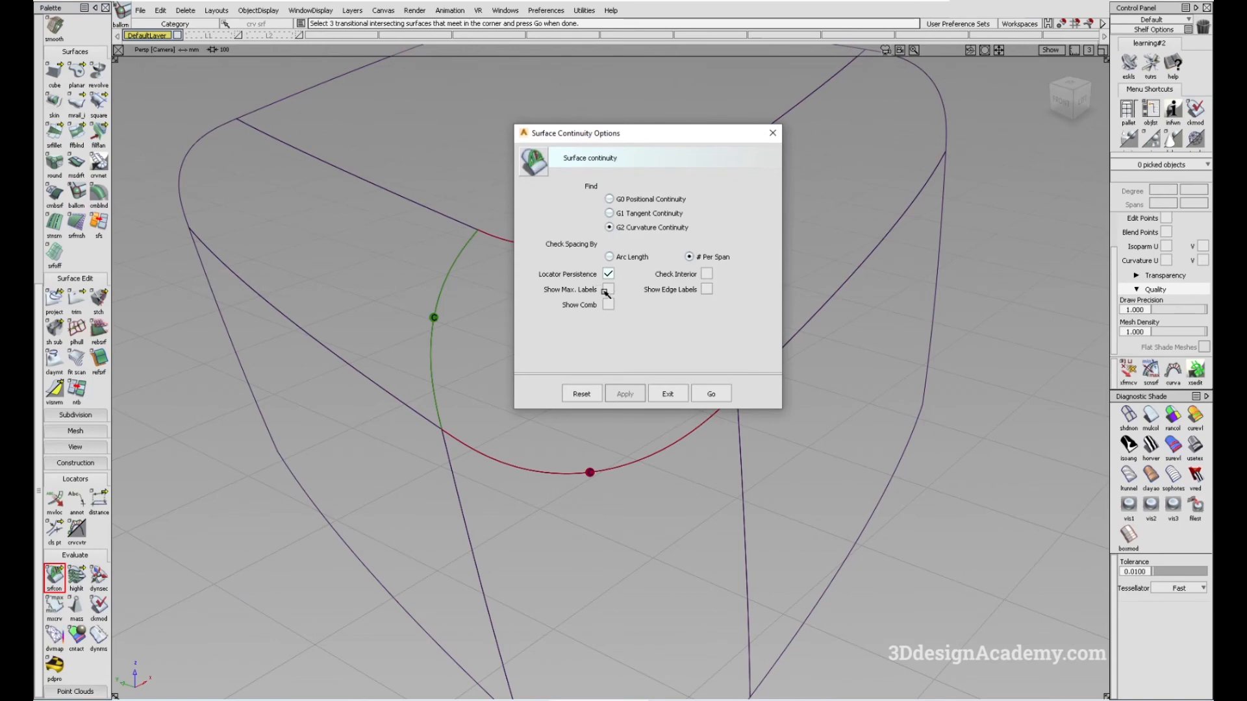
click(607, 289)
click(712, 393)
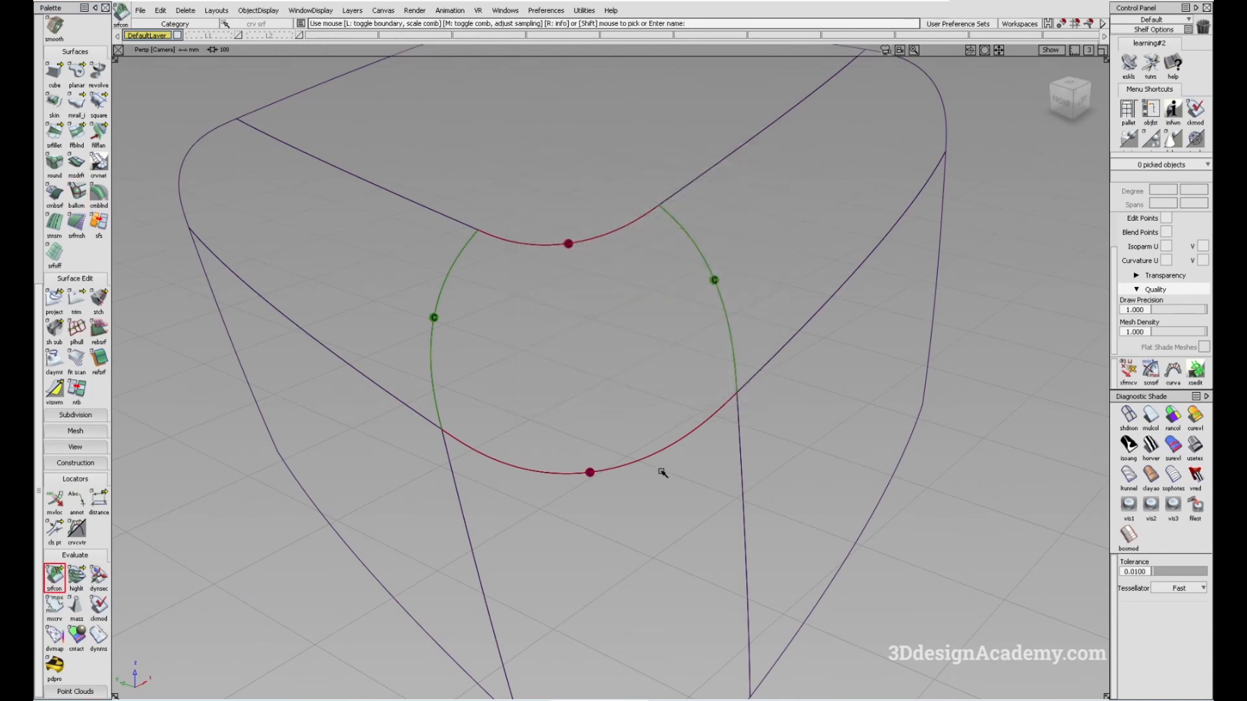
ctrl+shift+middle_drag(682, 448, 637, 434)
click(439, 287)
click(583, 248)
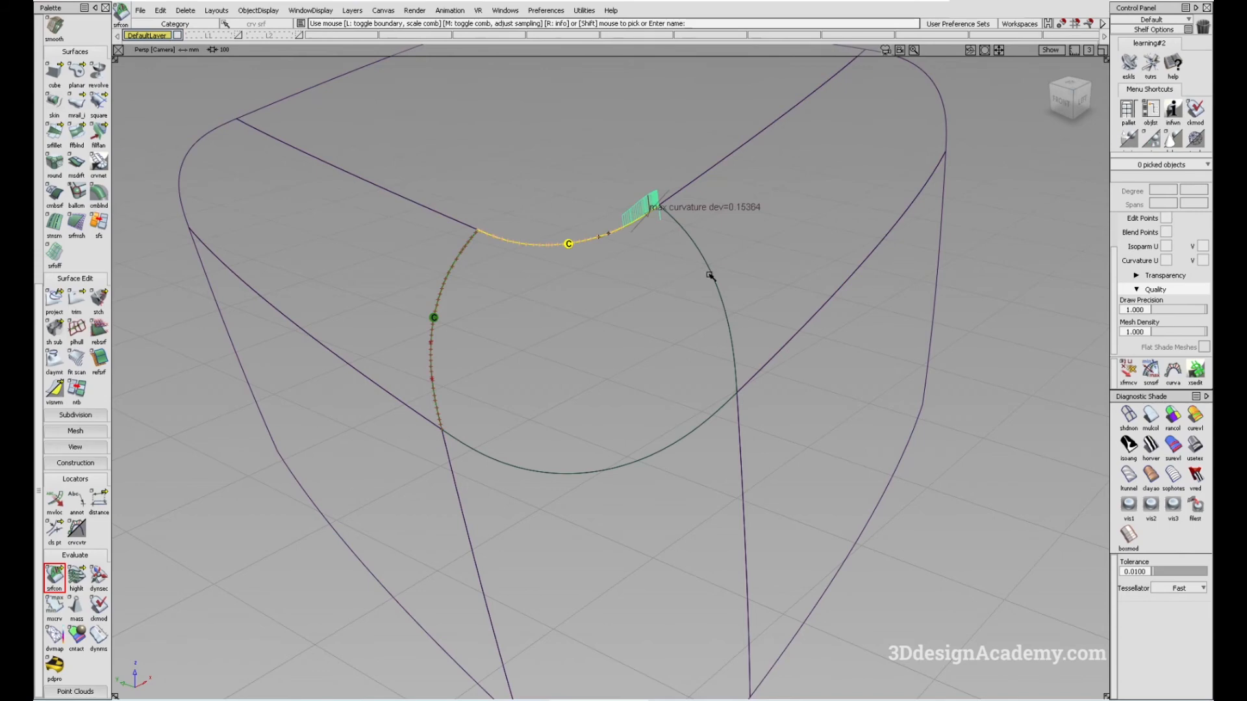
click(719, 285)
click(618, 470)
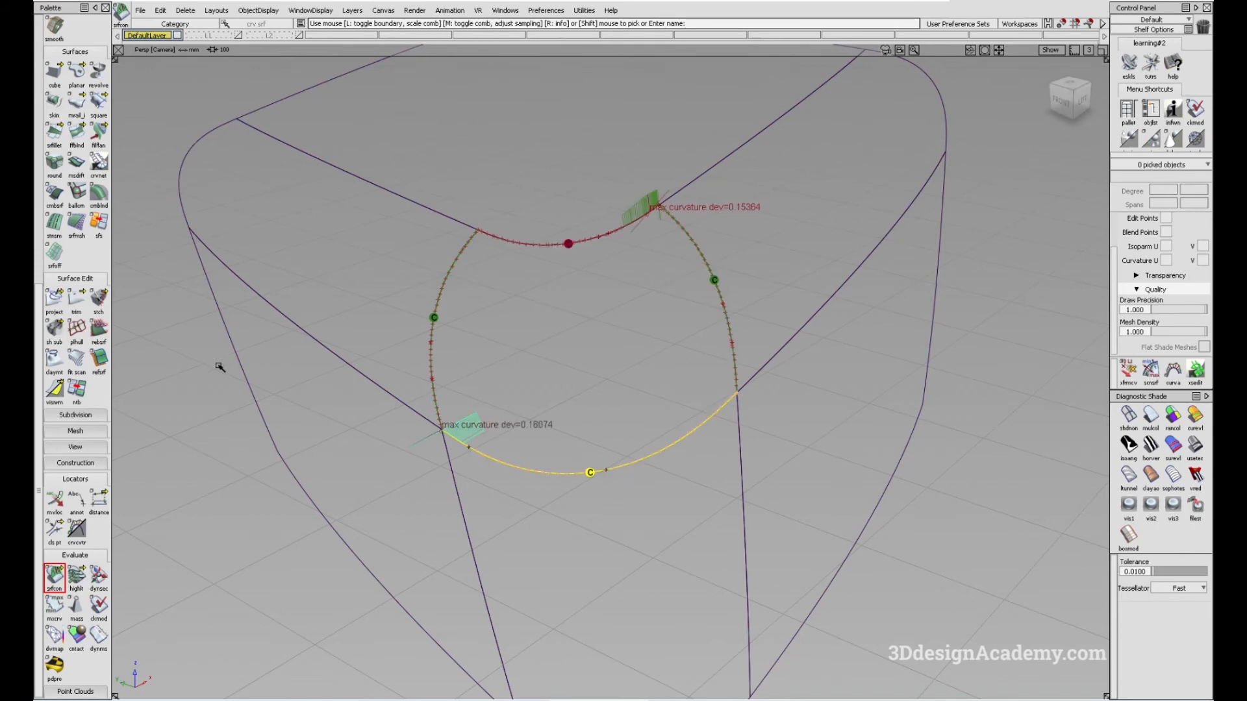
Step: Reopen the ball corner for editing and refresh its continuity check by switching it off and on
ctrl+shift+drag(614, 297, 553, 317)
click(432, 359)
click(292, 450)
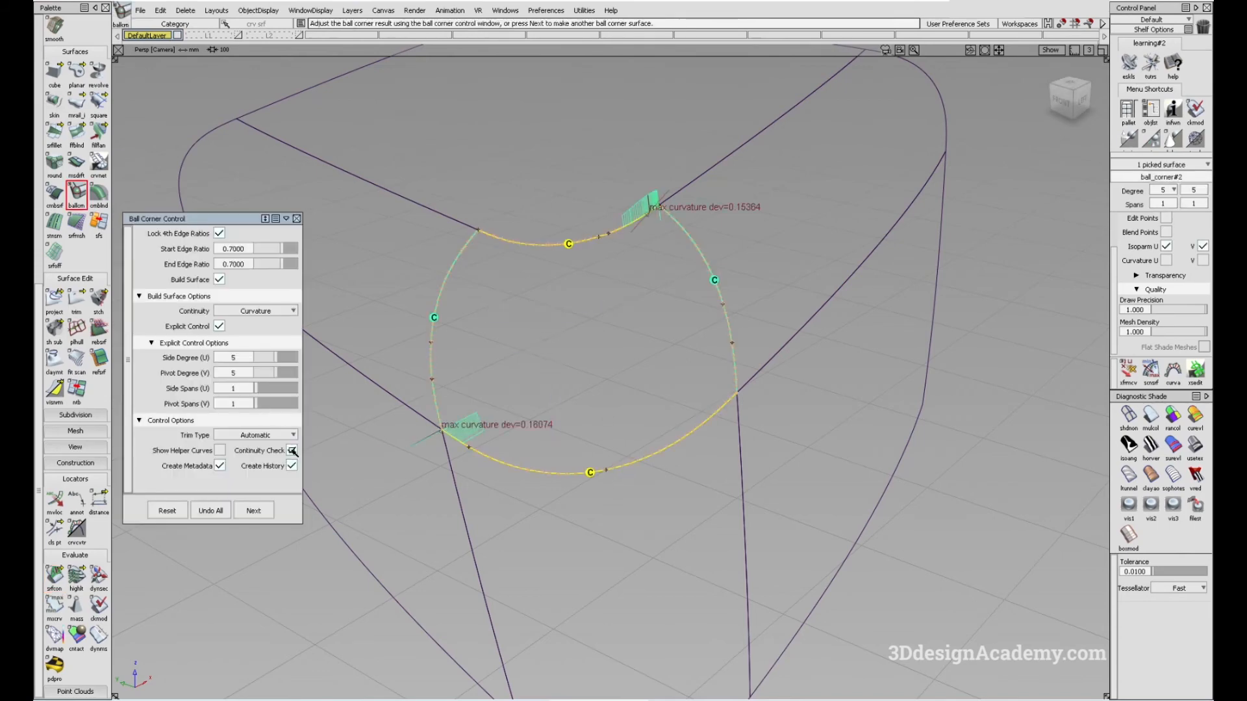
click(292, 450)
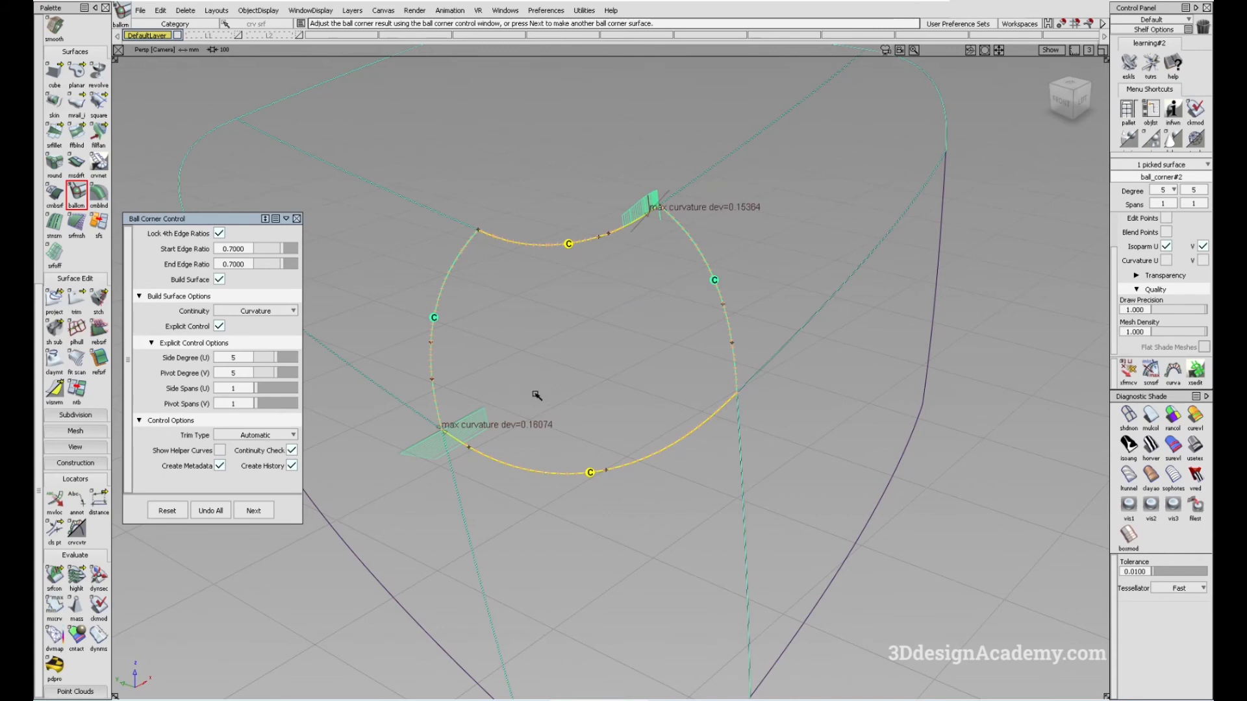
Step: Lower the ball corner's locked start and end edge ratios to 0.55 and inspect the continuity along its edges
alt+shift+drag(517, 344, 598, 317)
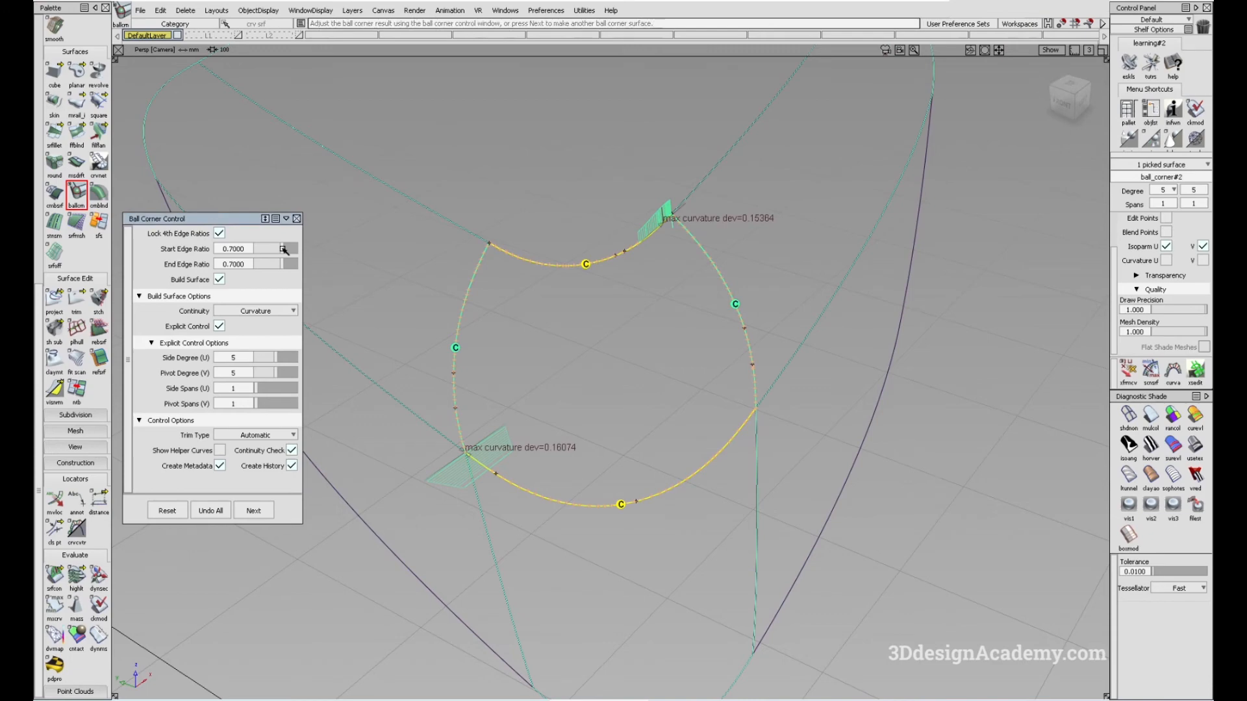
drag(284, 250, 281, 250)
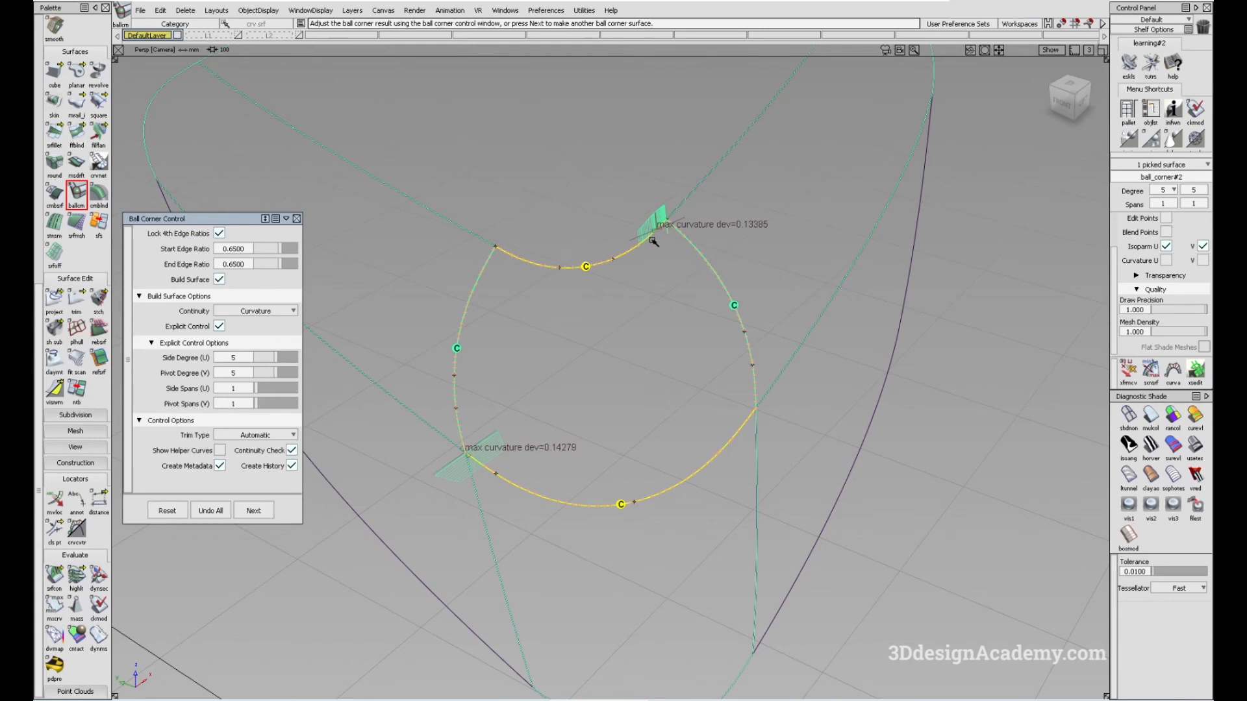
drag(289, 250, 279, 251)
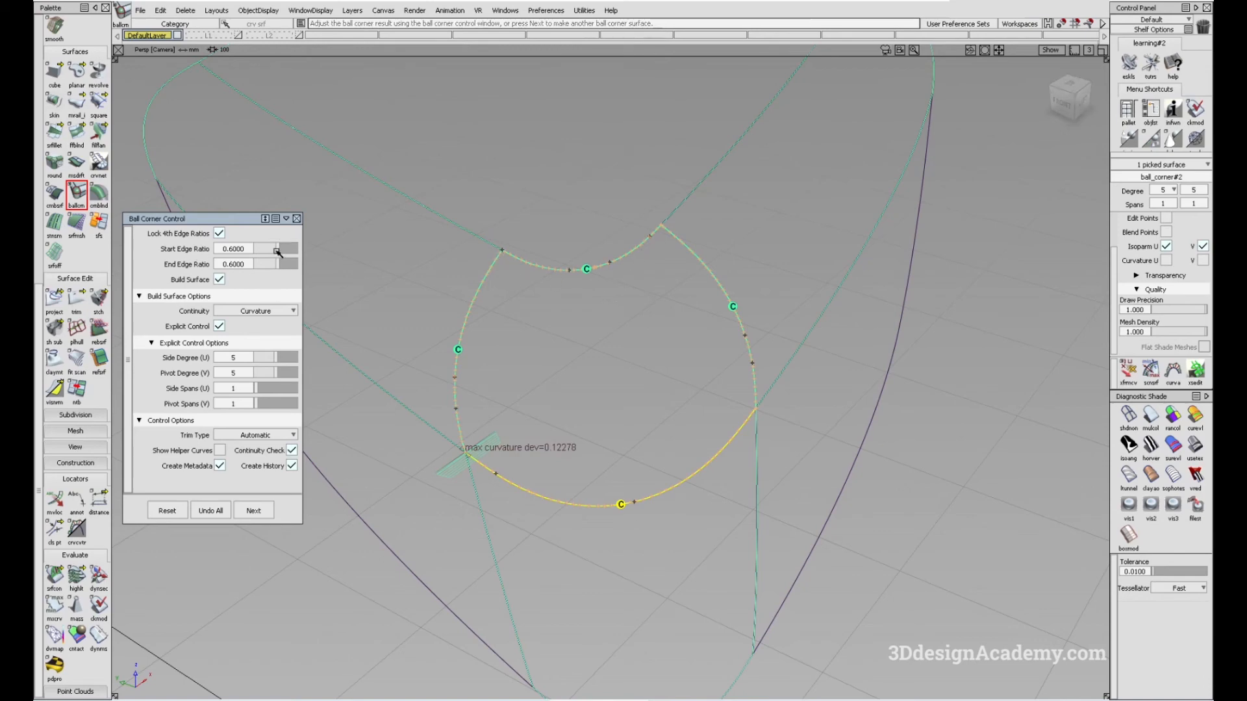
click(276, 251)
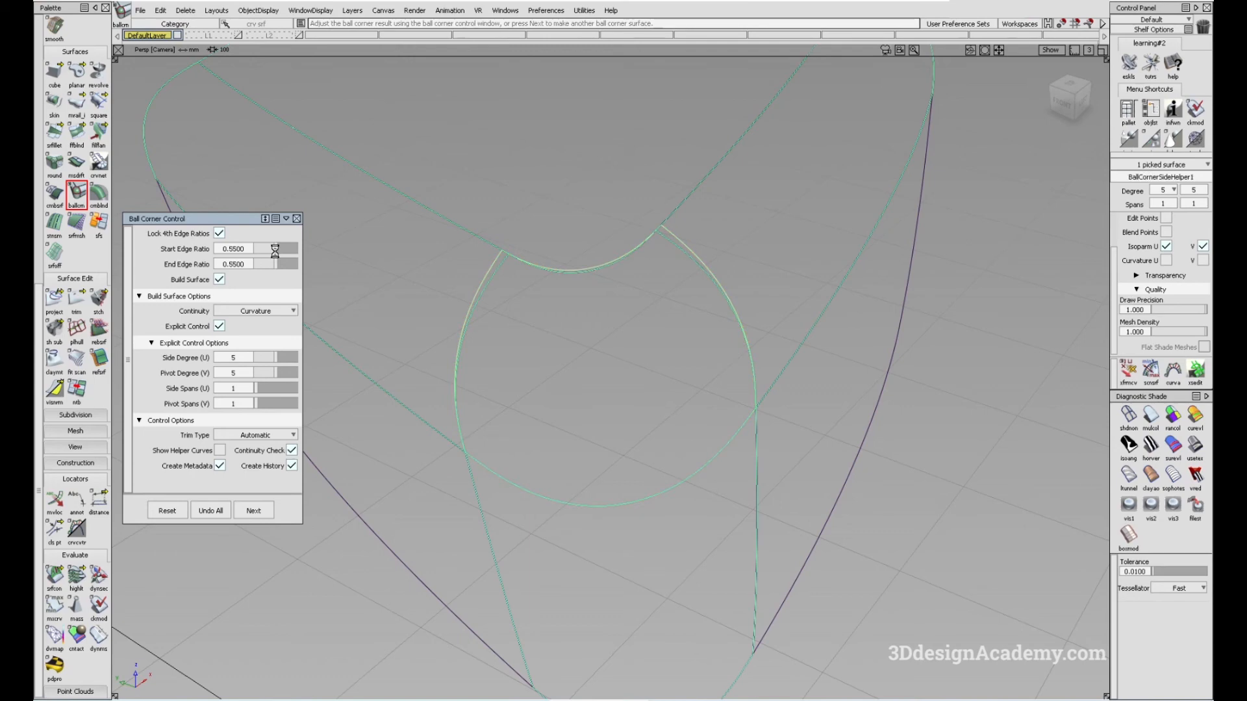
alt+shift+drag(326, 278, 504, 453)
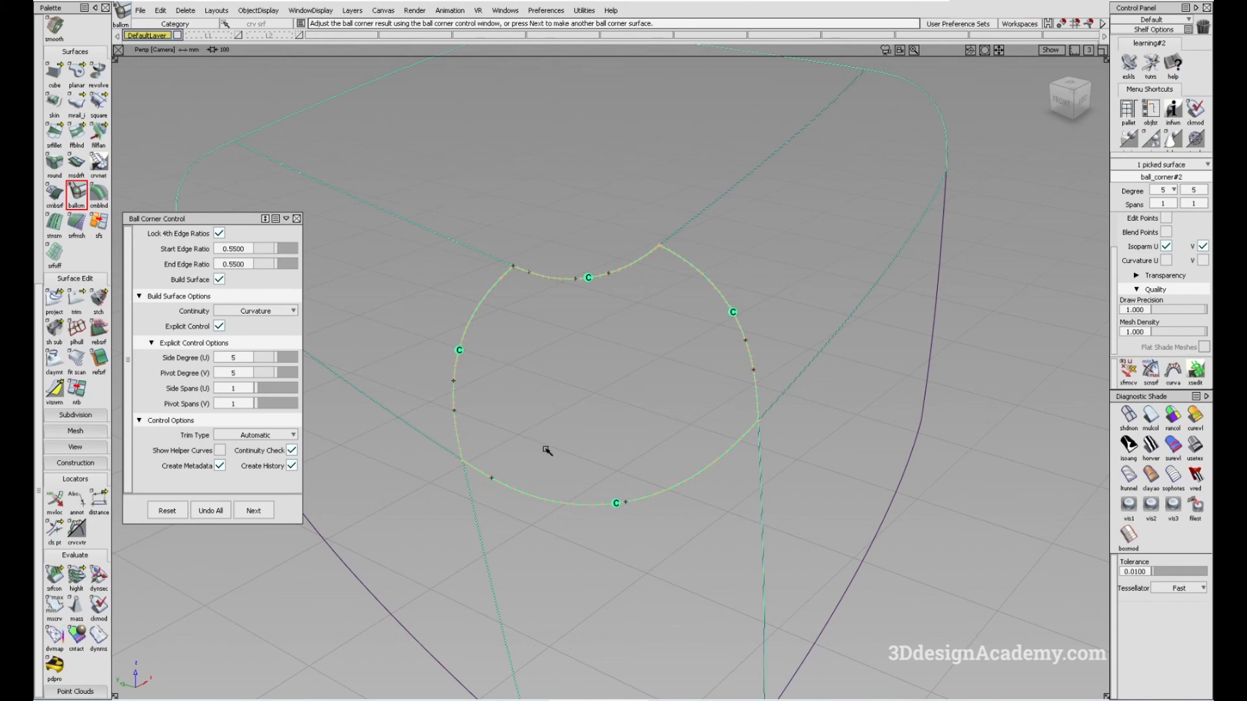
alt+shift+right_drag(628, 445, 612, 421)
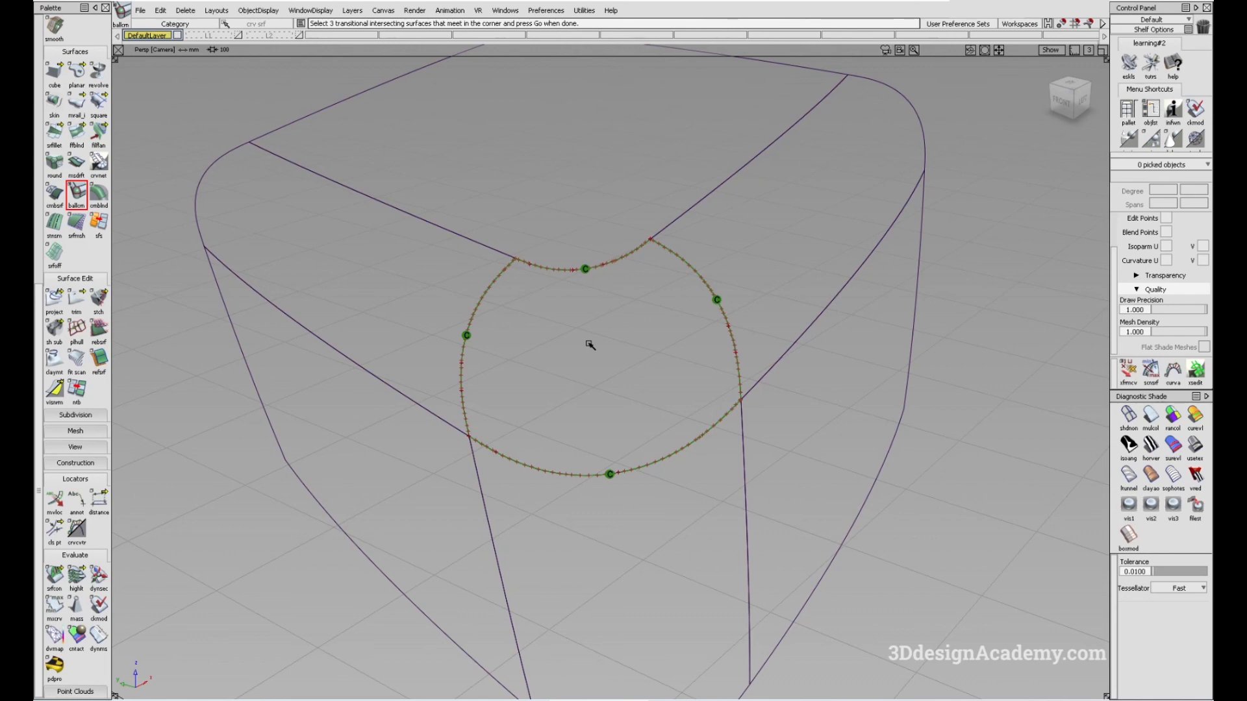
alt+shift+right_drag(588, 344, 618, 342)
ctrl+shift+drag(668, 448, 661, 398)
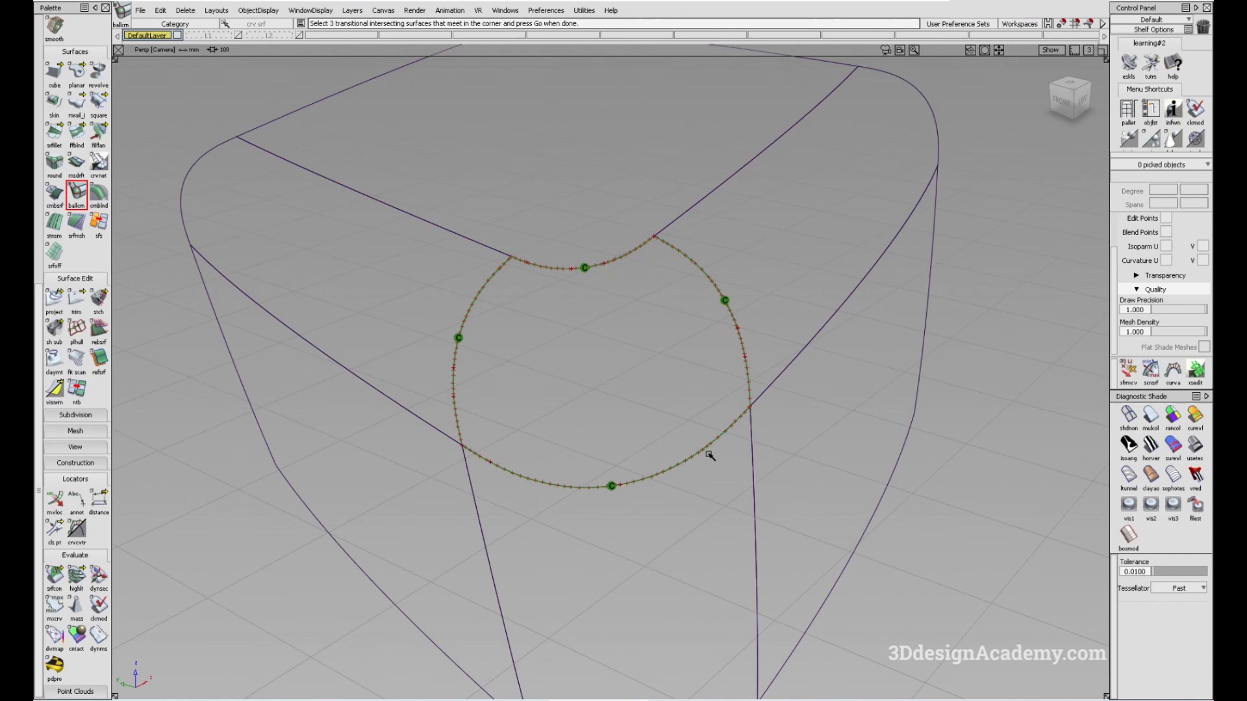